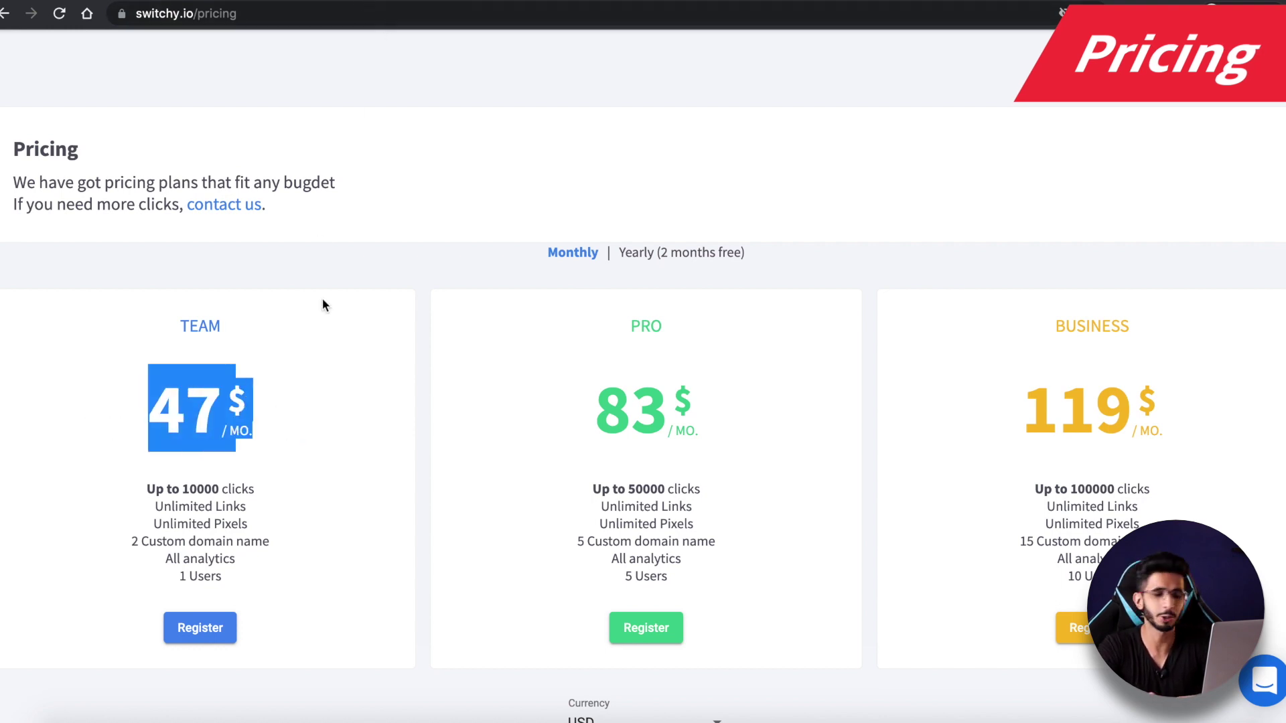
Examine Switchy's lifetime deal on AppSumo, comparing the Single, Double and Multiple plans by price, monthly clicks, custom domains, smartpages and team members
left_click(353, 2)
scroll(355, 258, "up", 2)
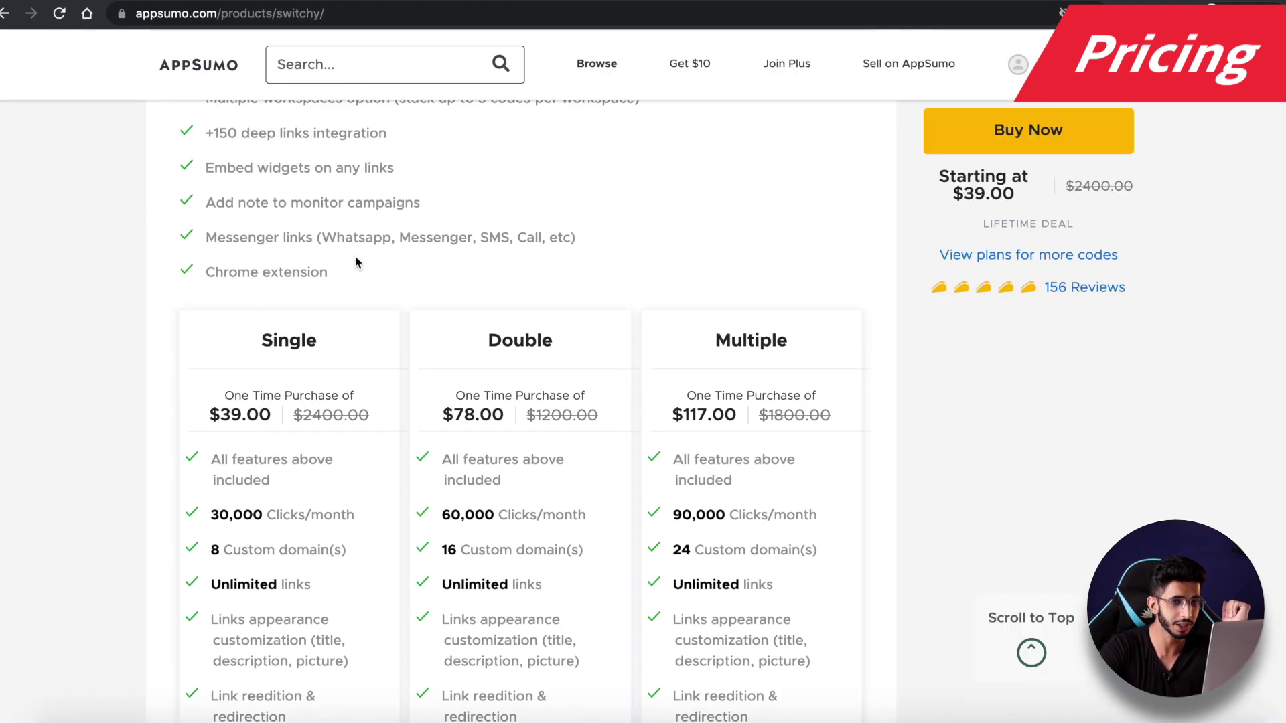
scroll(355, 261, "down", 1)
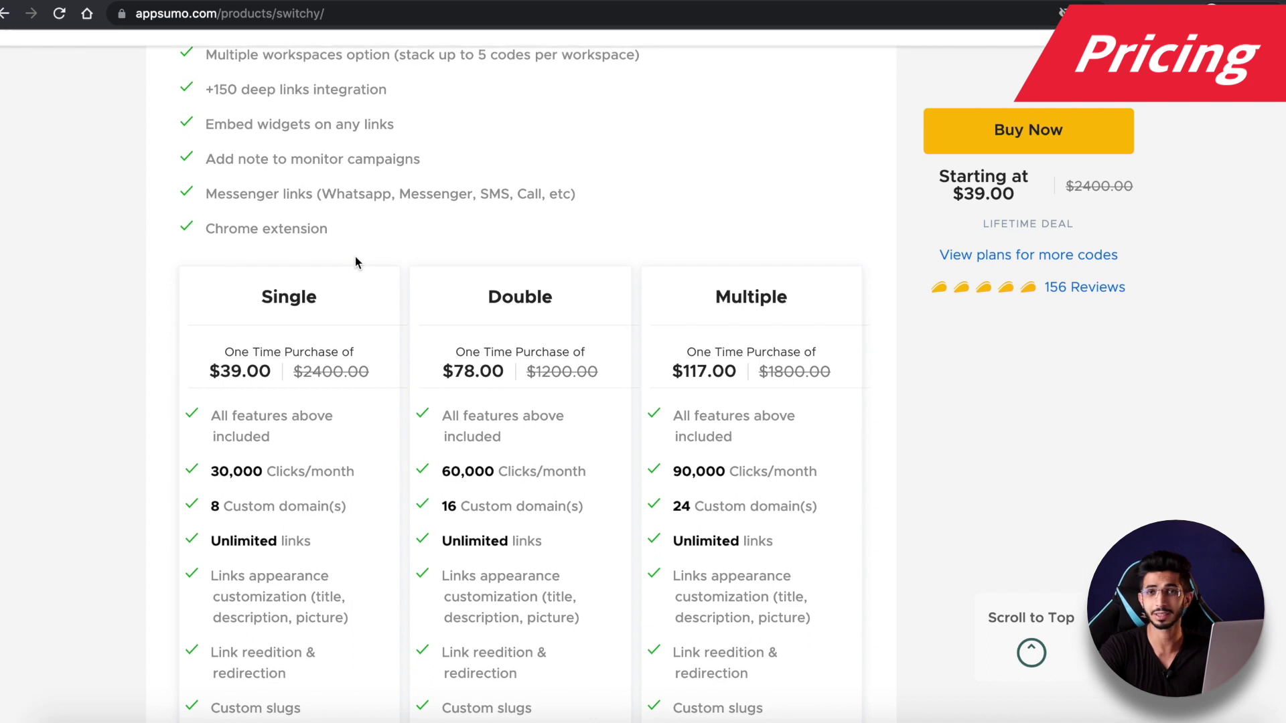
scroll(355, 261, "down", 1)
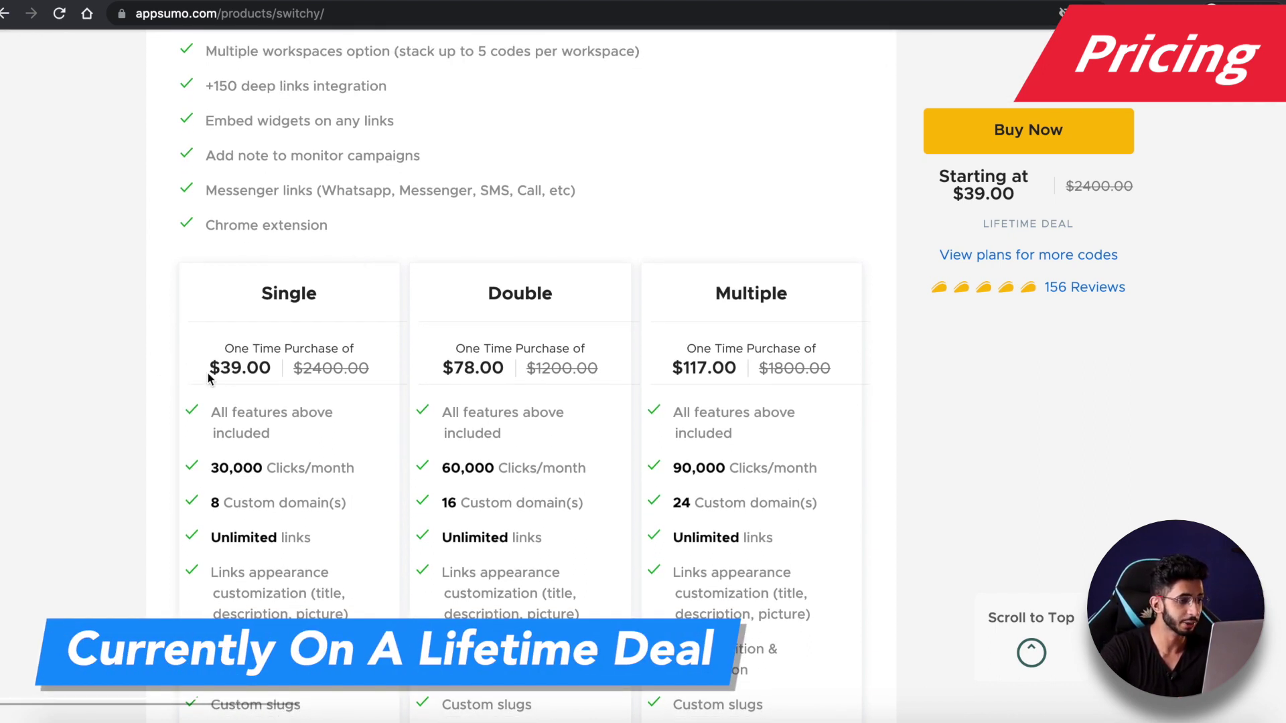
left_click_drag(205, 368, 271, 368)
left_click_drag(211, 467, 365, 473)
scroll(360, 469, "down", 1)
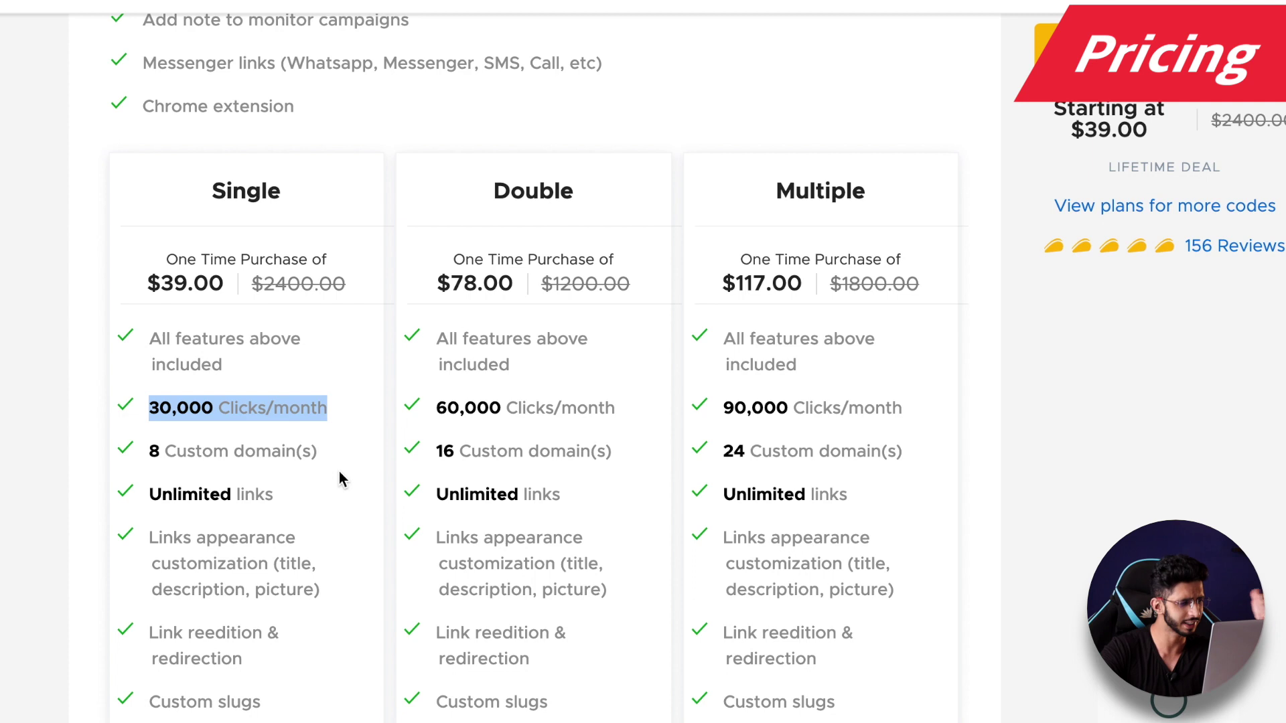
scroll(340, 472, "down", 3)
scroll(188, 375, "down", 2)
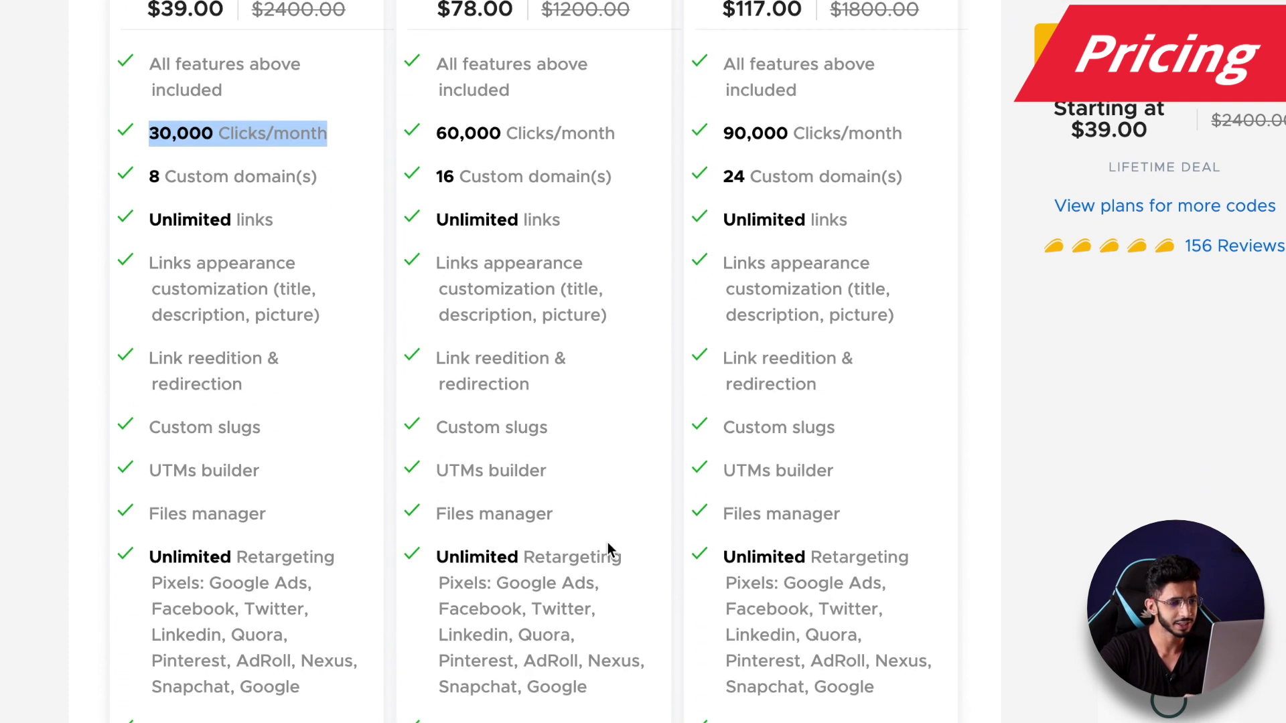
scroll(608, 546, "down", 4)
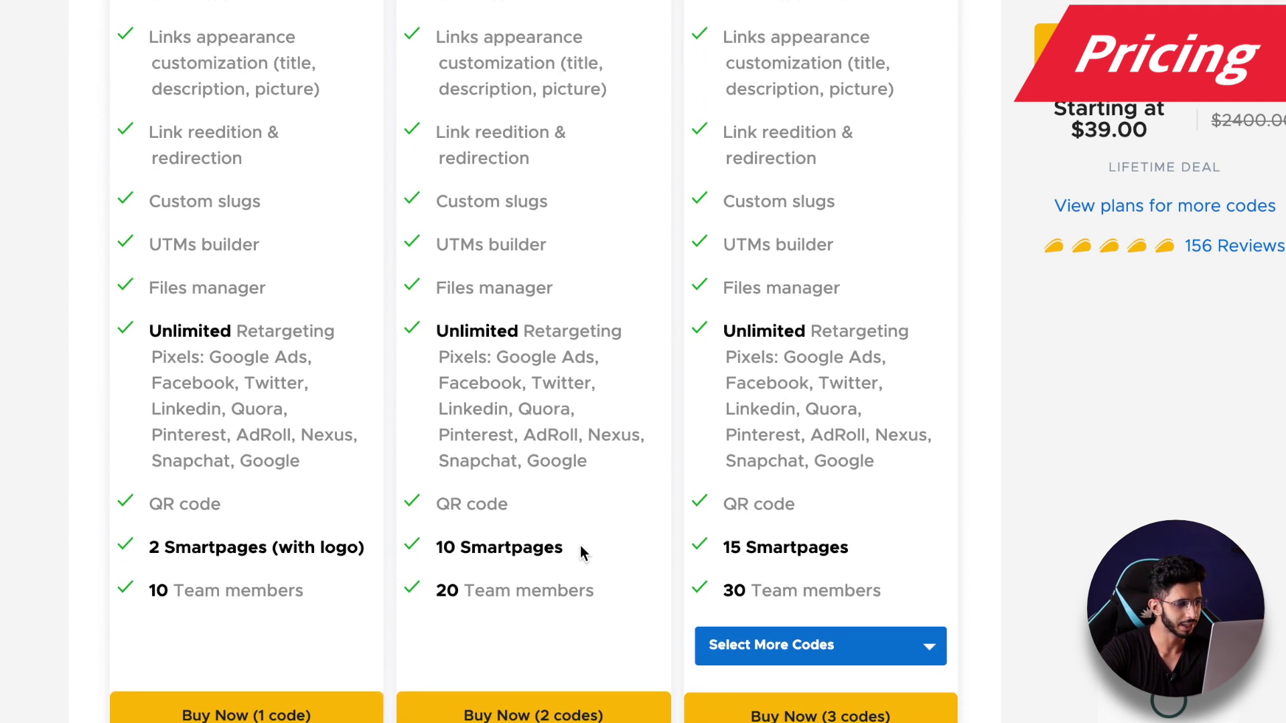
left_click_drag(186, 539, 284, 544)
left_click_drag(437, 563, 560, 553)
scroll(560, 554, "up", 10)
left_click_drag(453, 427, 571, 429)
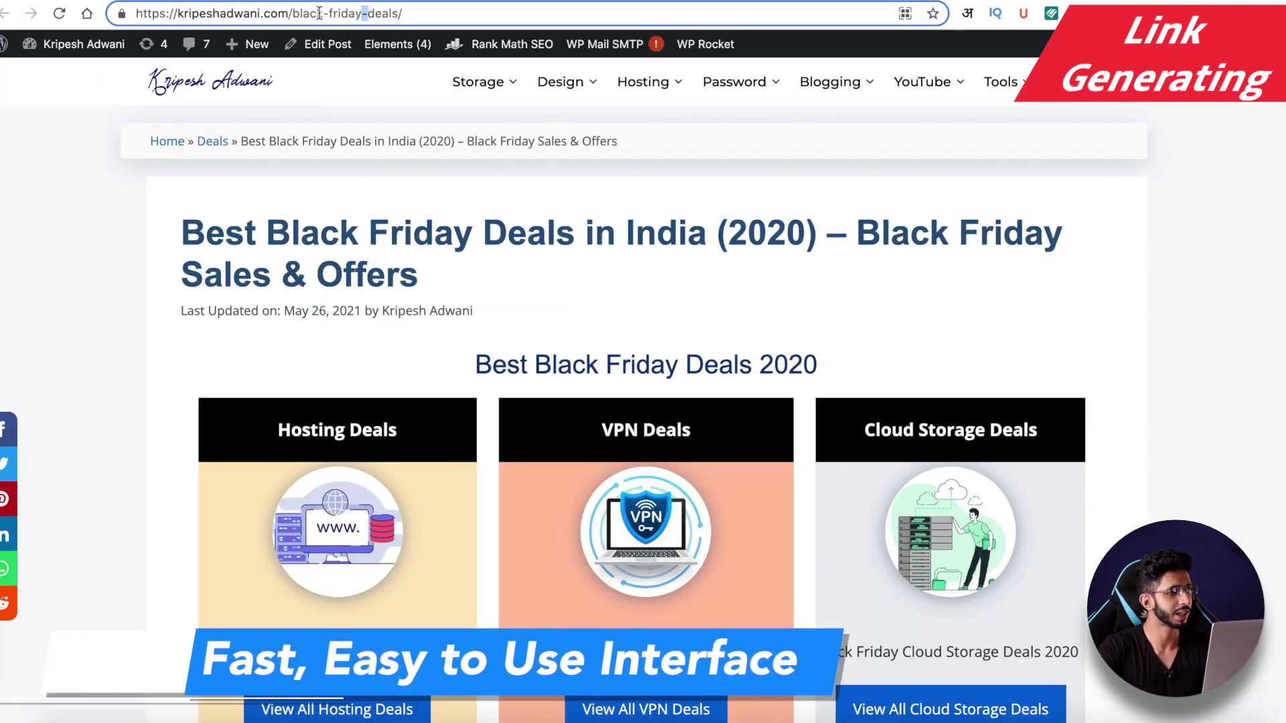
left_click(319, 12)
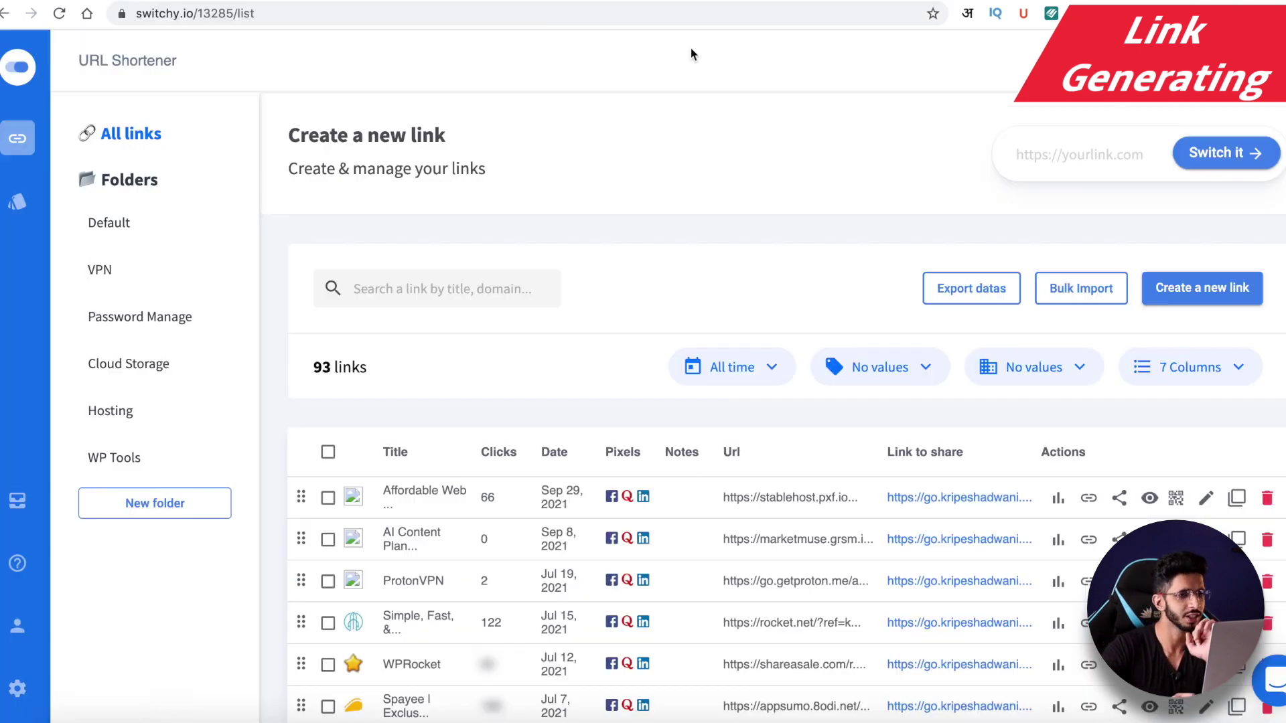
type("https://kripeshadwani.com/black-friday-deals/")
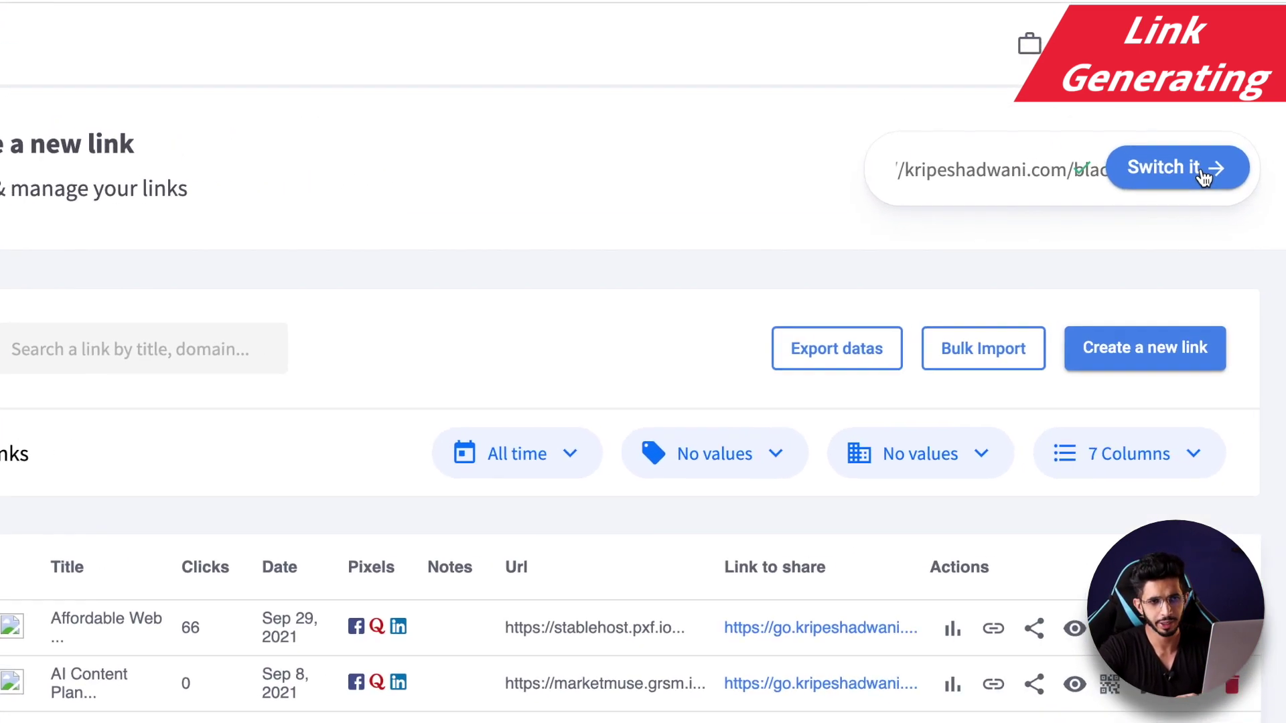
left_click(1226, 152)
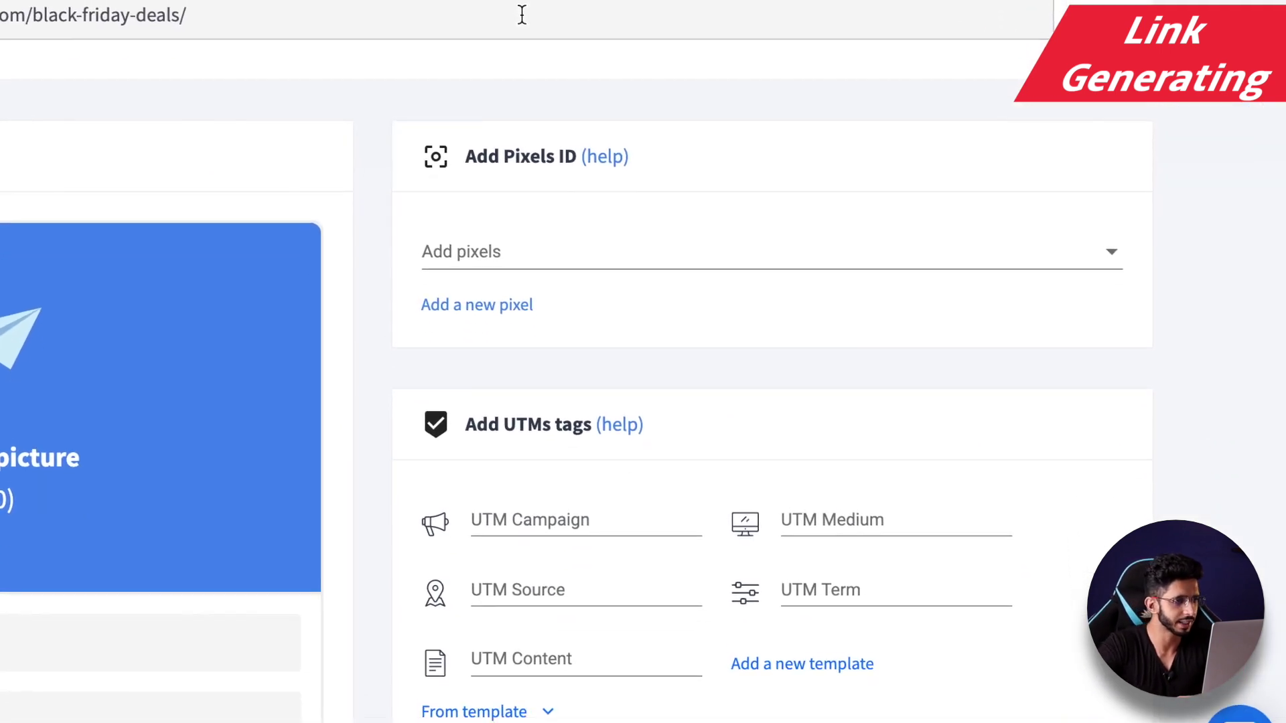
Select go.kripeshadwani.com as the custom domain for the short link
scroll(424, 80, "down", 3)
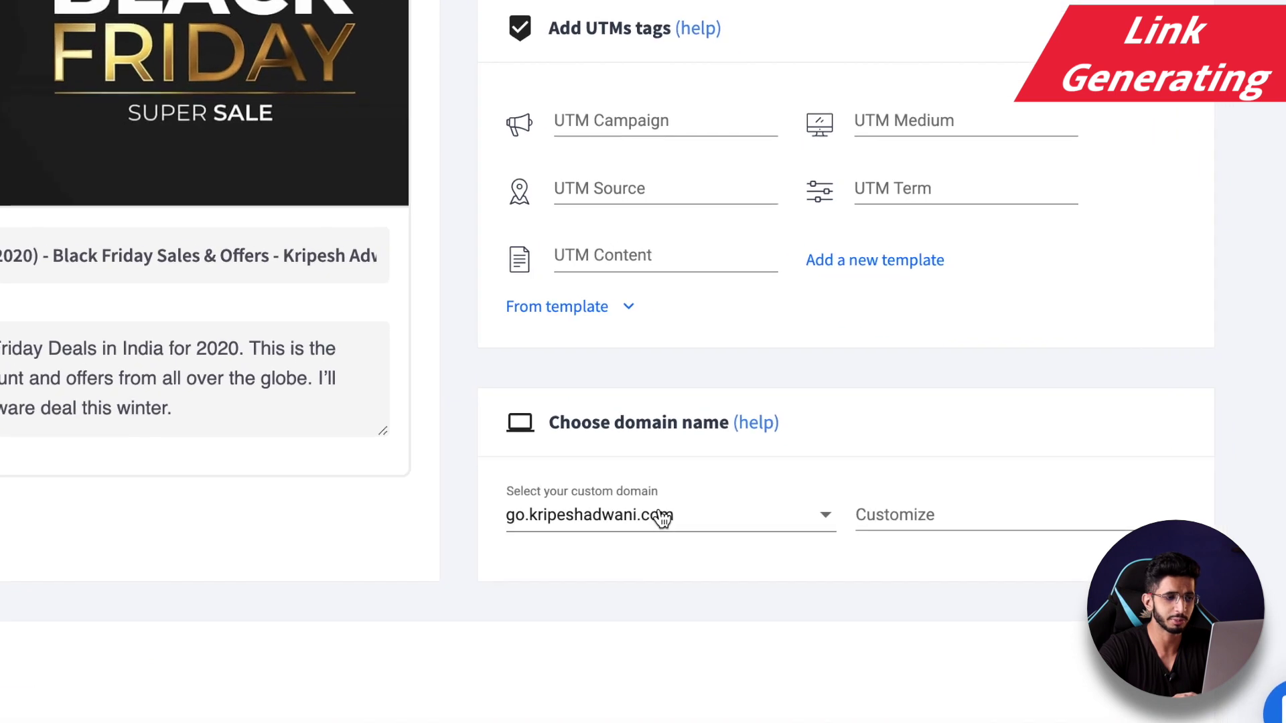
left_click(588, 512)
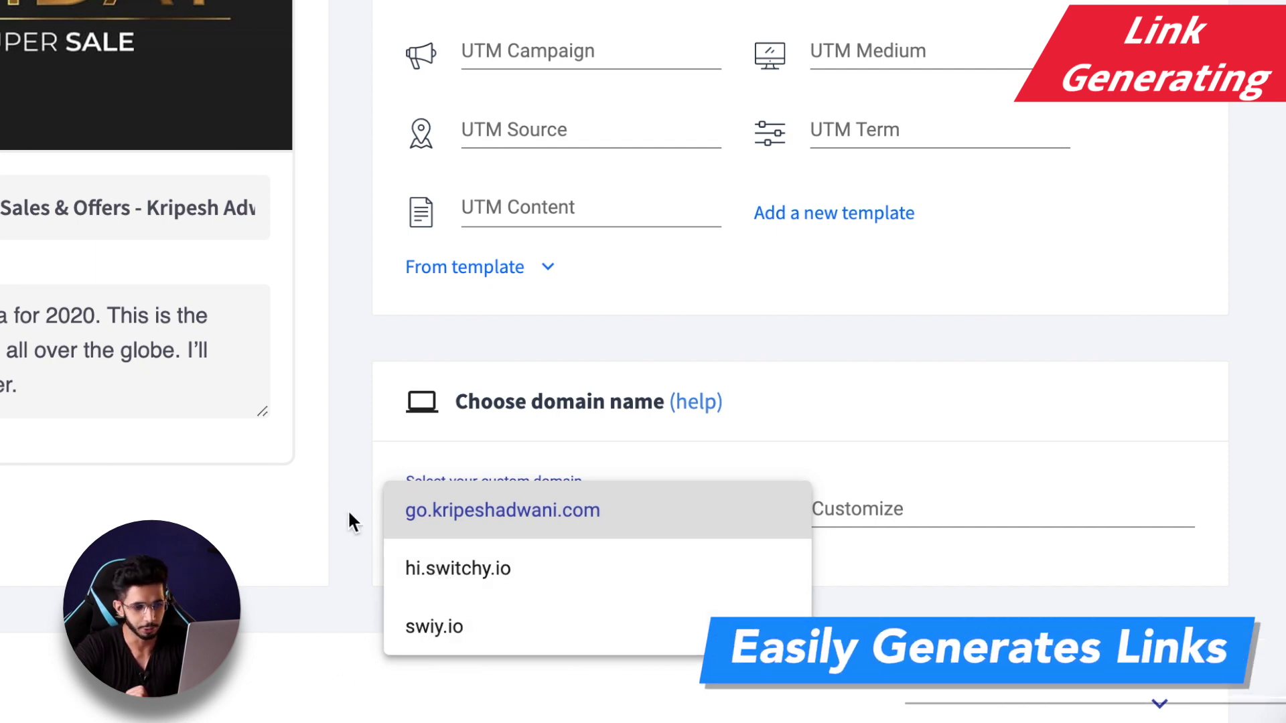
left_click(576, 507)
Try "deals" as the short link's custom slug
left_click(962, 512)
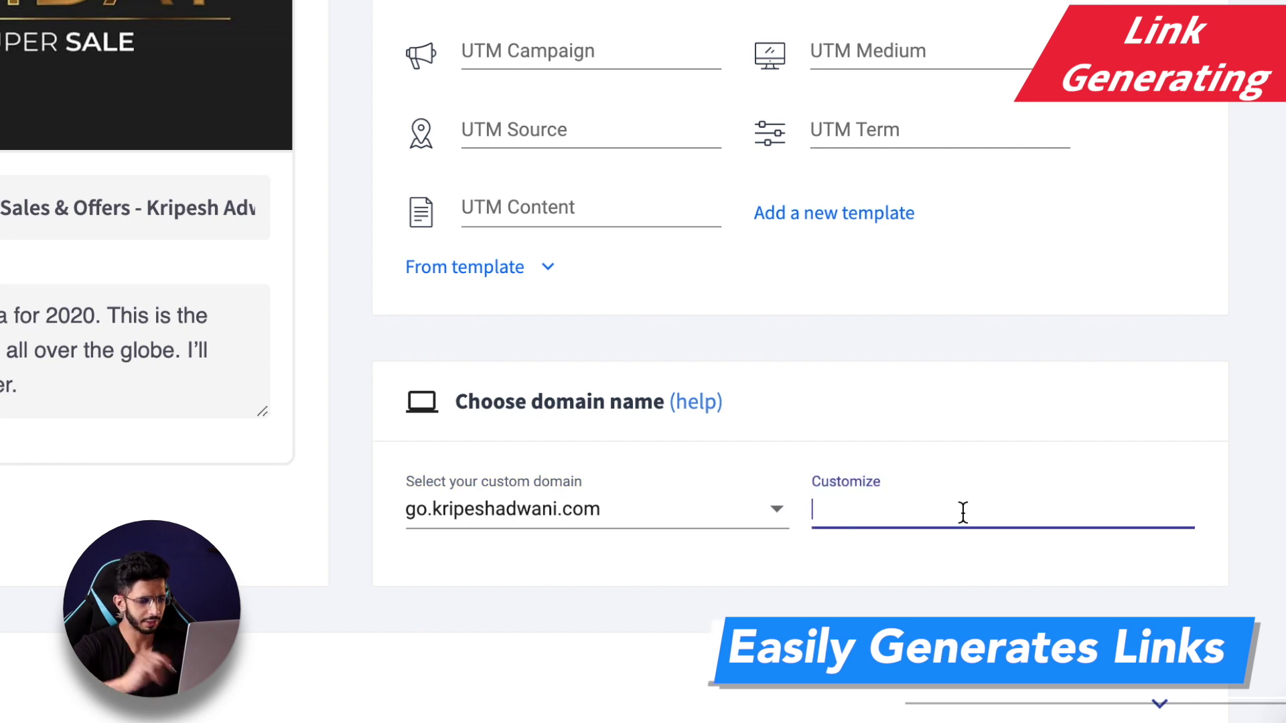
type("deals")
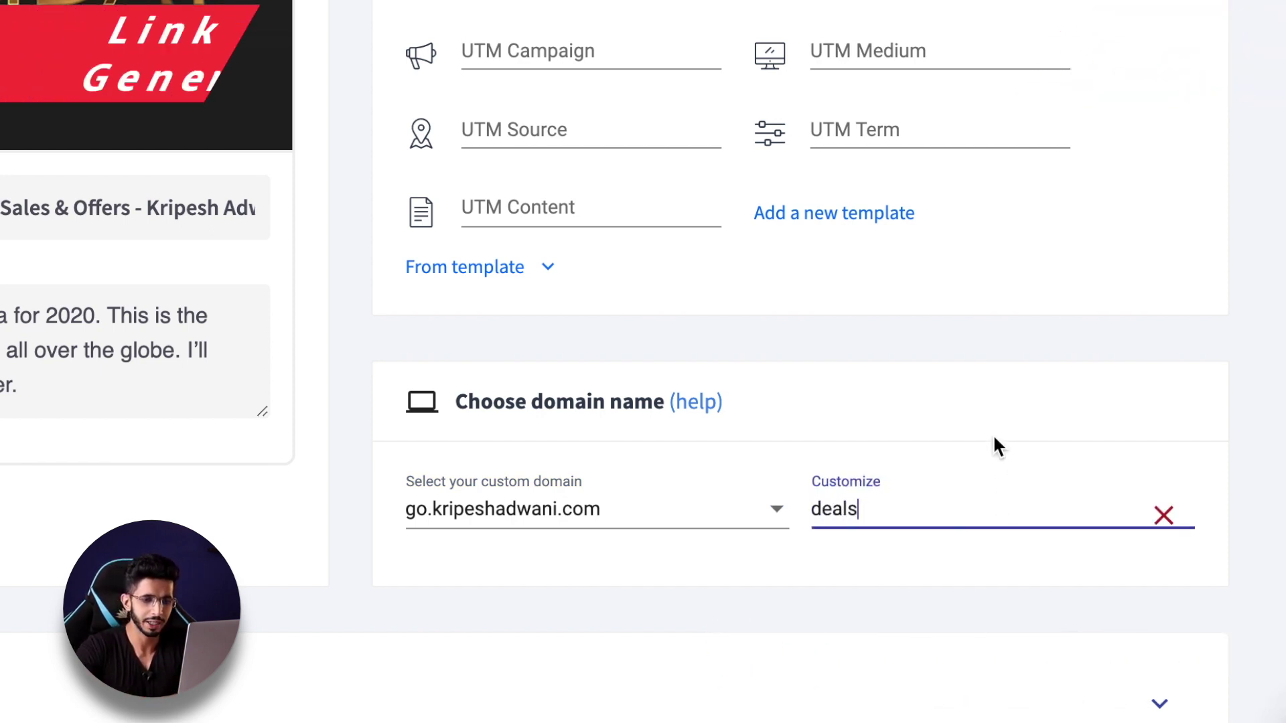
left_click(996, 446)
Set the short link's custom slug to "bfdeals"
left_click(989, 511)
key("ctrl+a")
type("b")
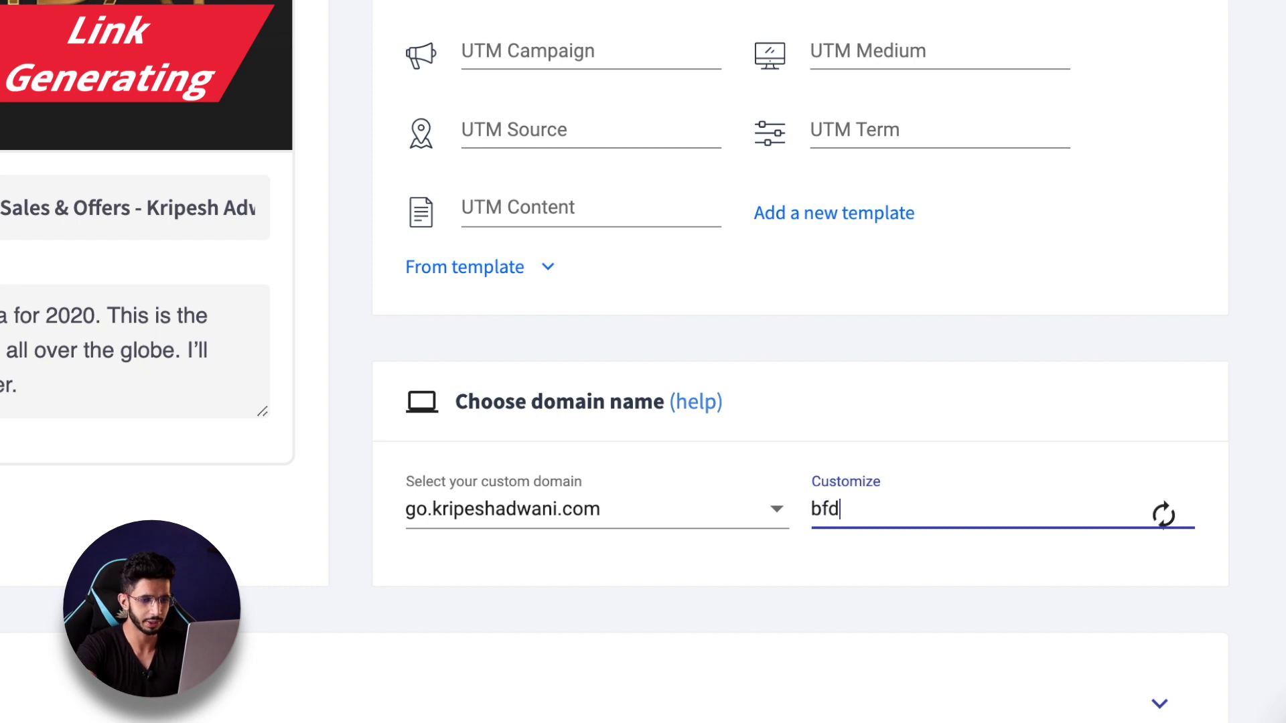
type("fdeals")
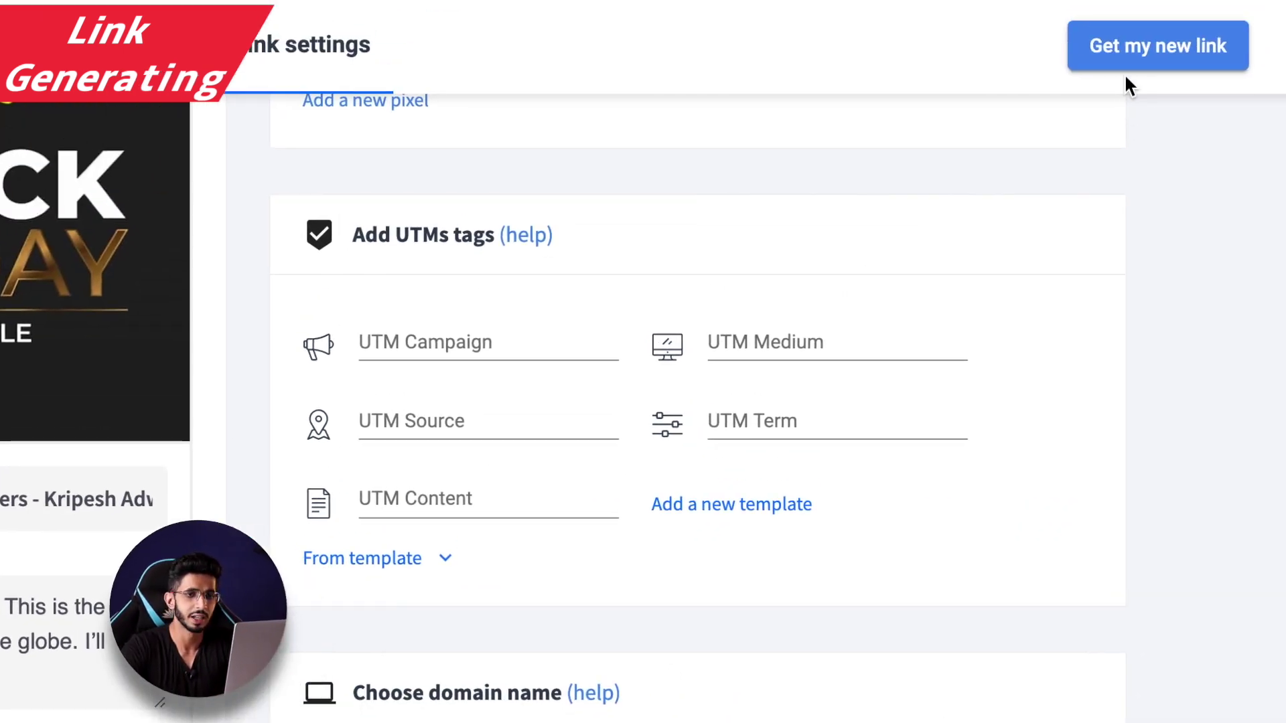
Generate the new short link and copy its address
left_click(1129, 61)
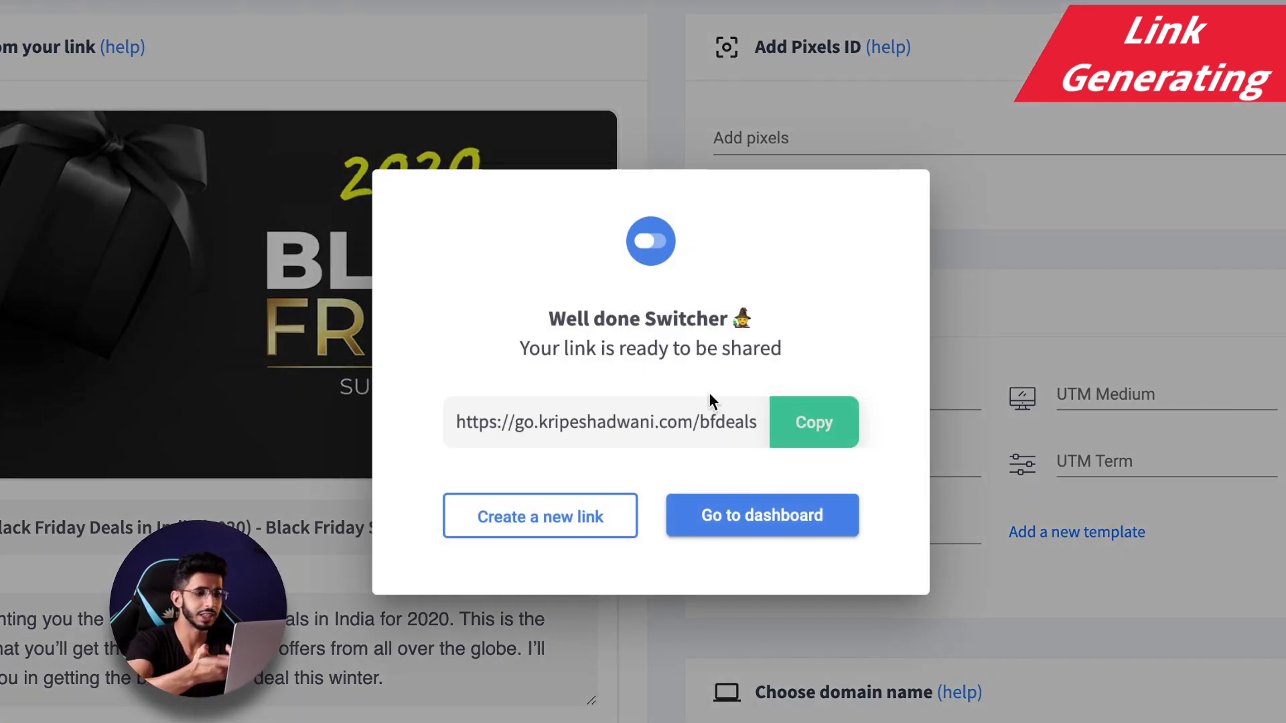
left_click(841, 423)
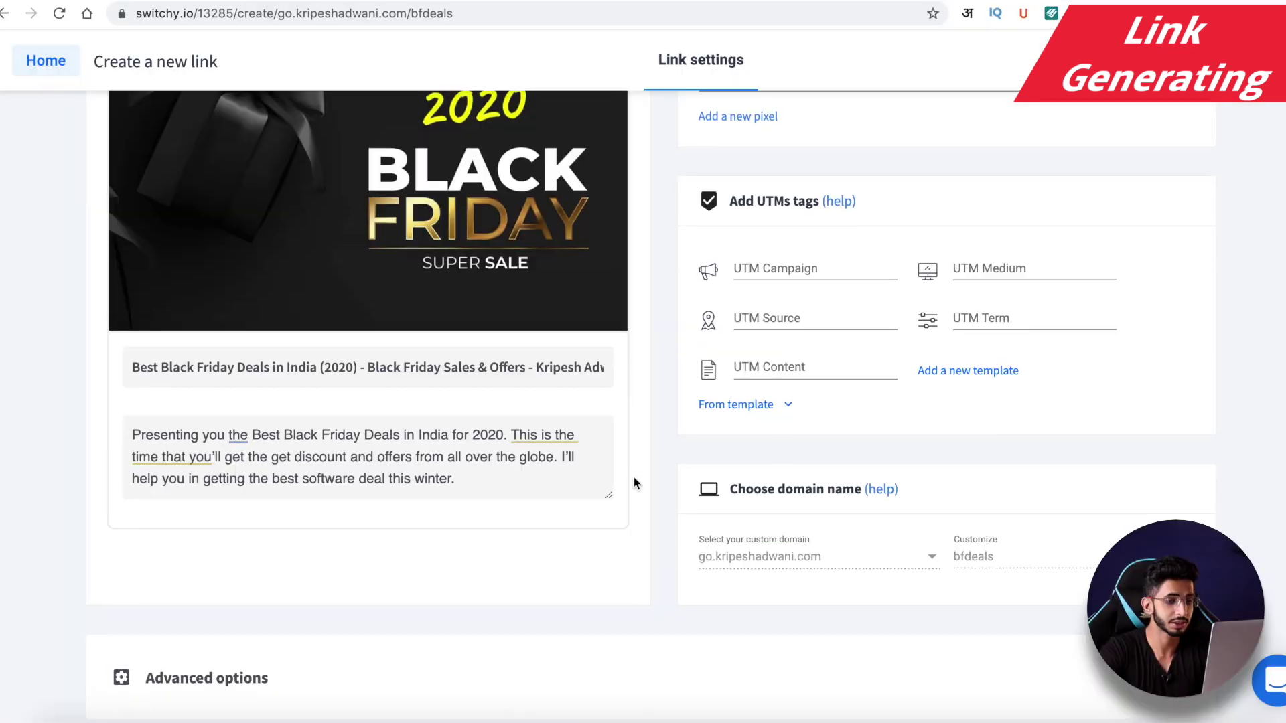
Try to replace the link's preview picture with a stock photo of Black Friday shopping bags and adjust its crop
scroll(824, 440, "up", 4)
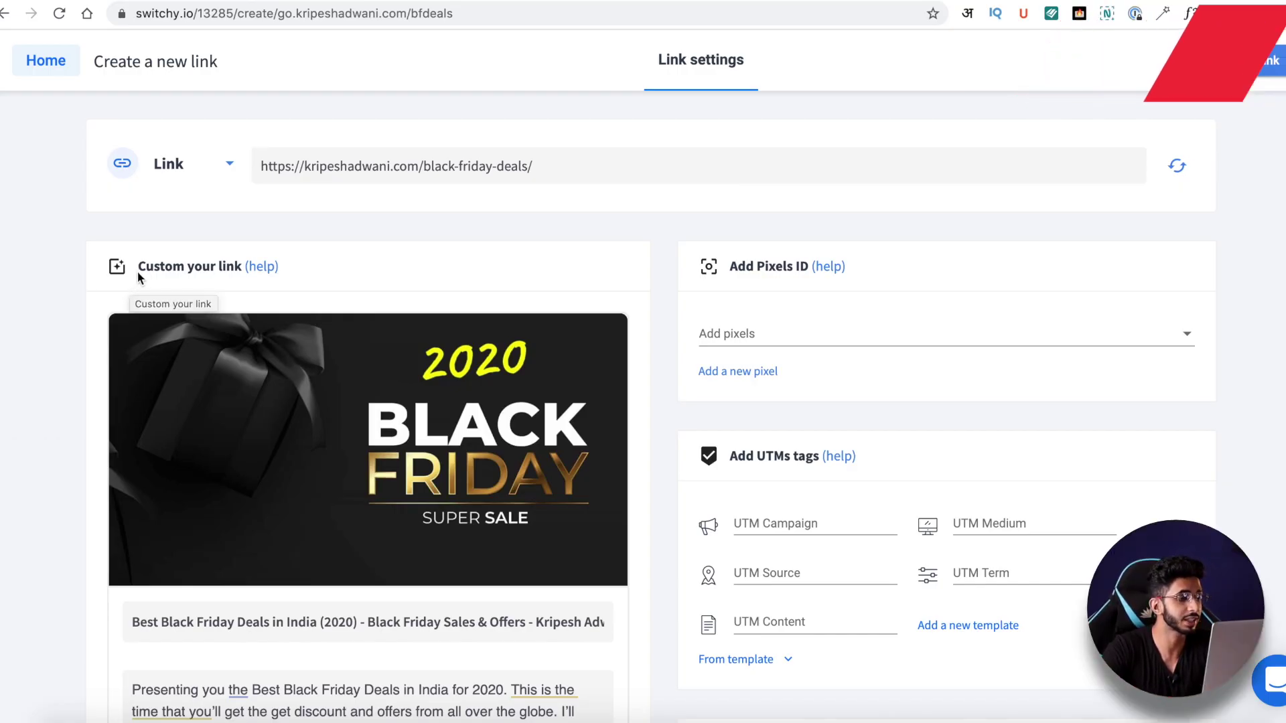
scroll(83, 383, "down", 3)
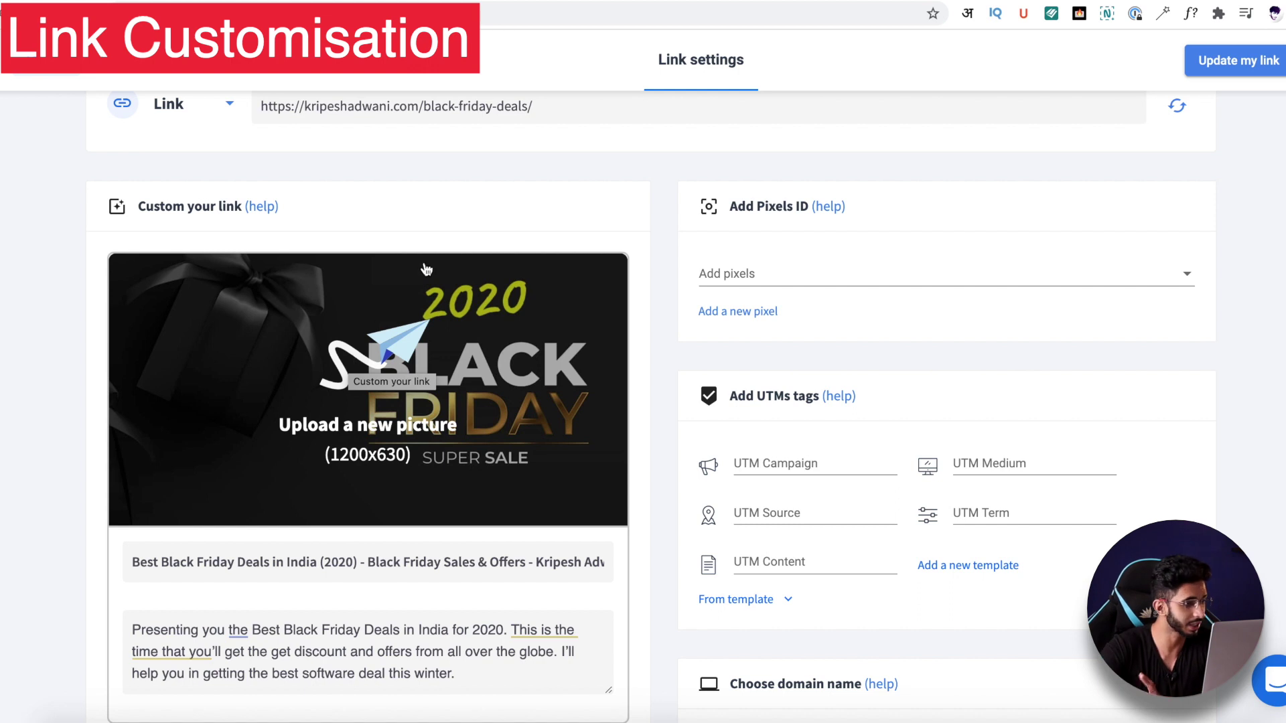
left_click(368, 421)
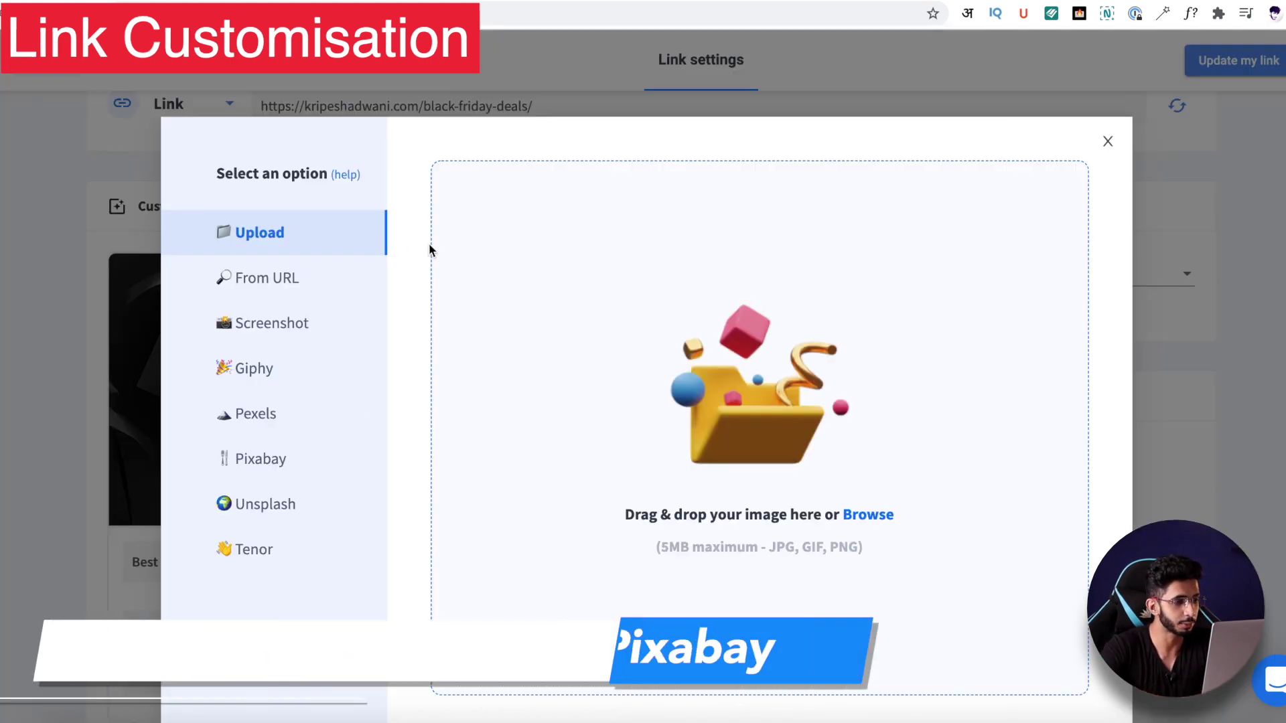
left_click(251, 416)
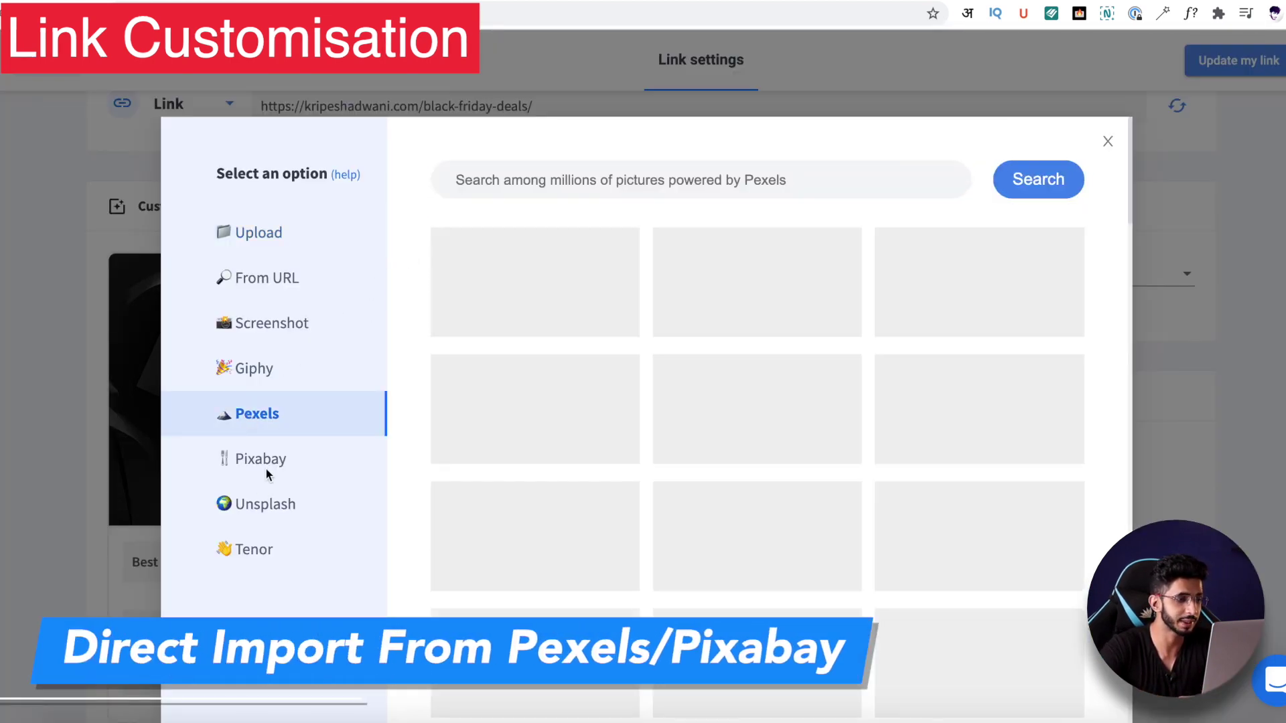
left_click(274, 455)
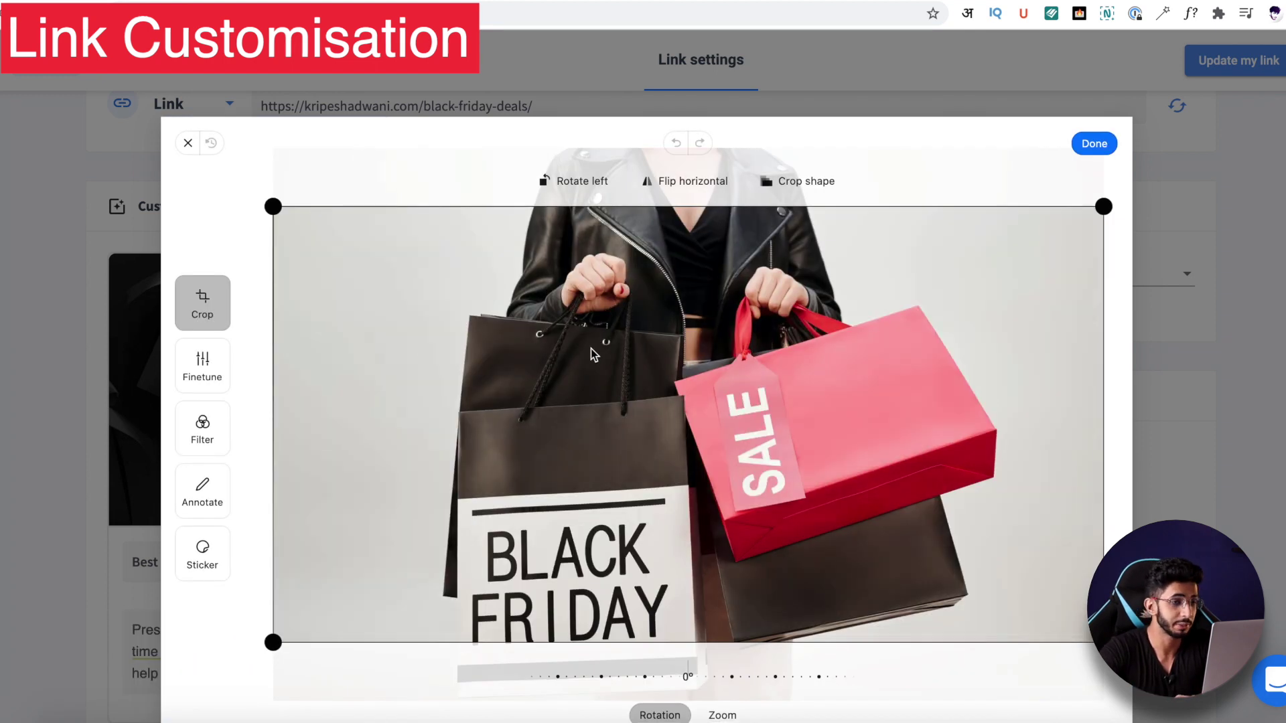
left_click_drag(591, 348, 646, 424)
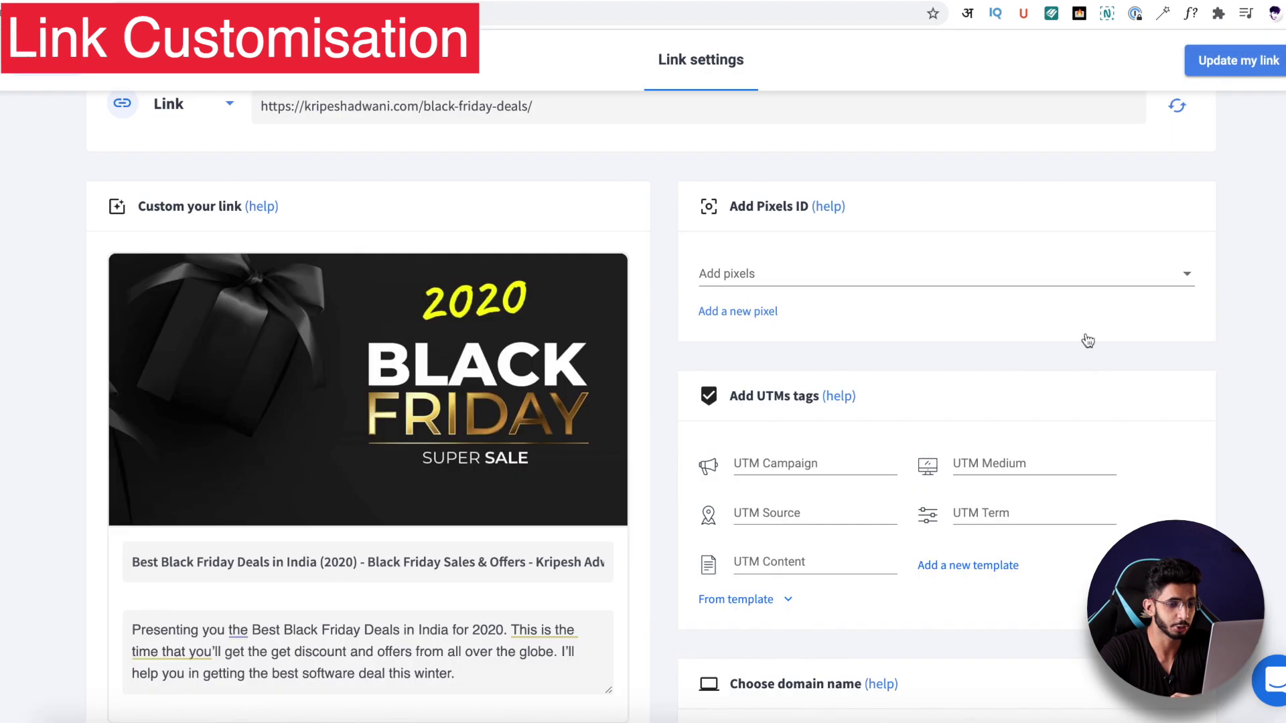
Change the link preview's title to "Best Black Friday Deals in India (2022)", removing the text after the year
scroll(201, 464, "down", 1)
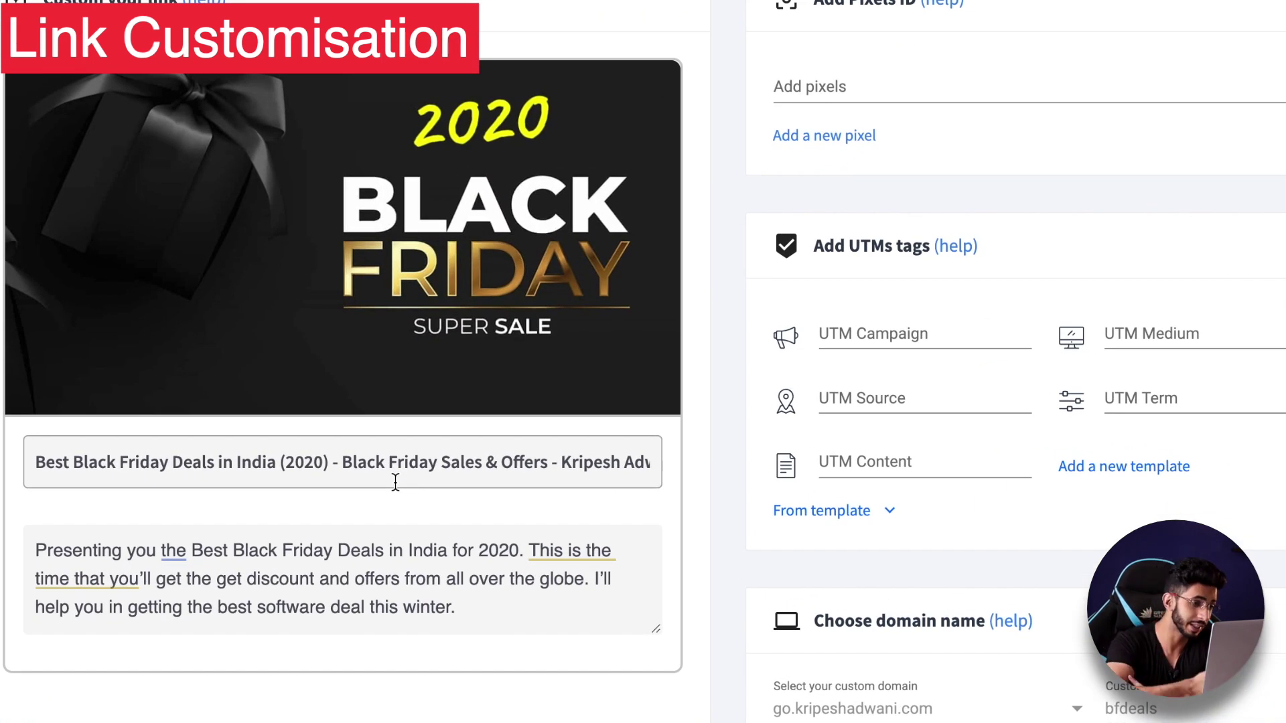
left_click_drag(261, 471, 328, 466)
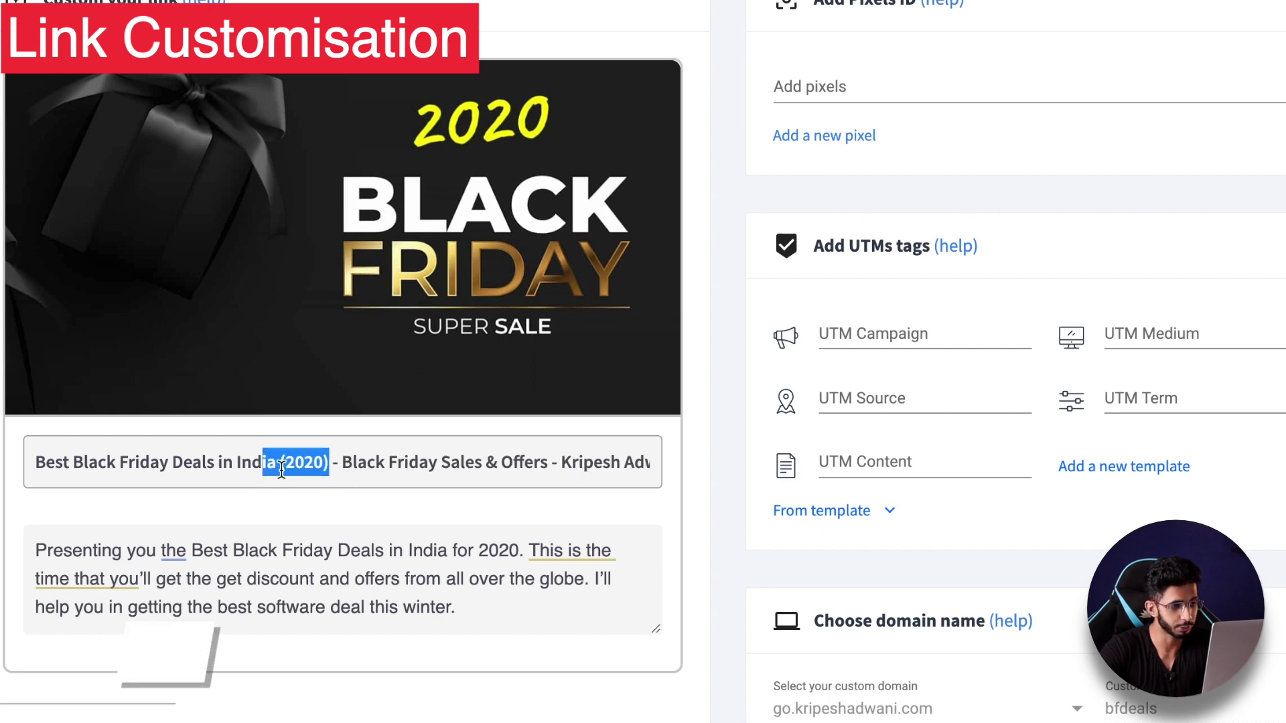
left_click(281, 462)
double_click(292, 466)
type("20221")
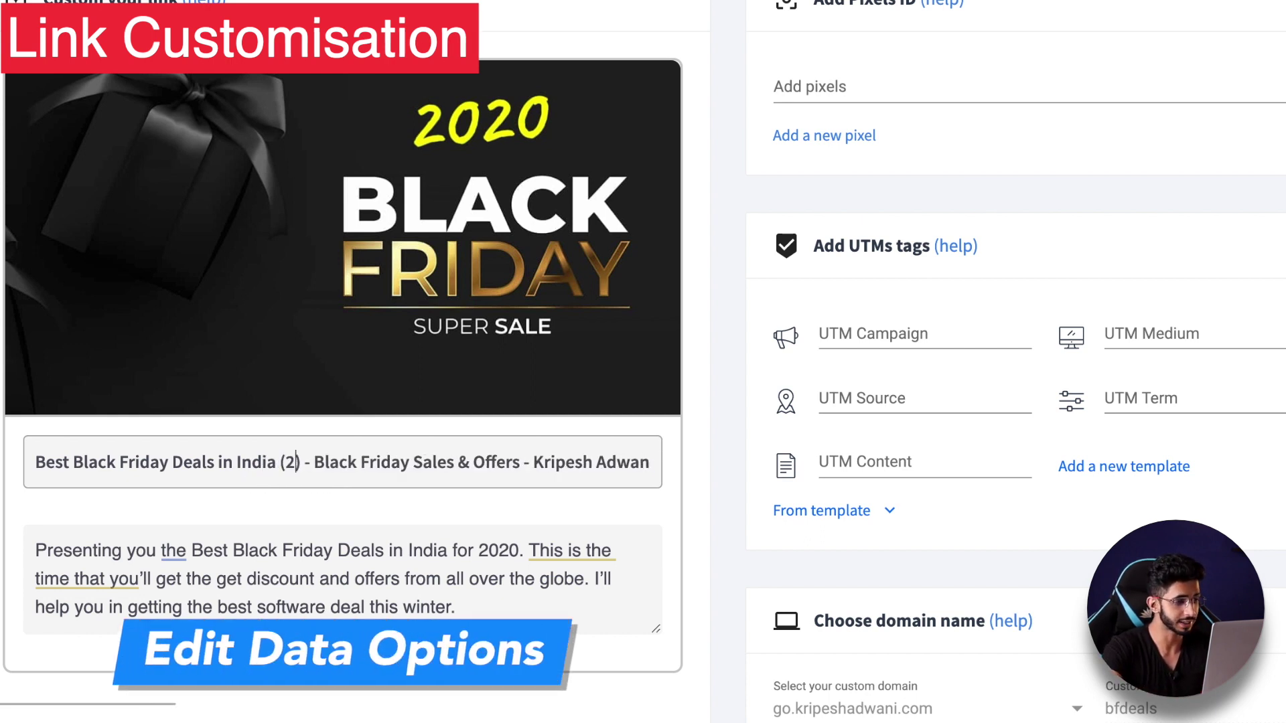
key("BackSpace")
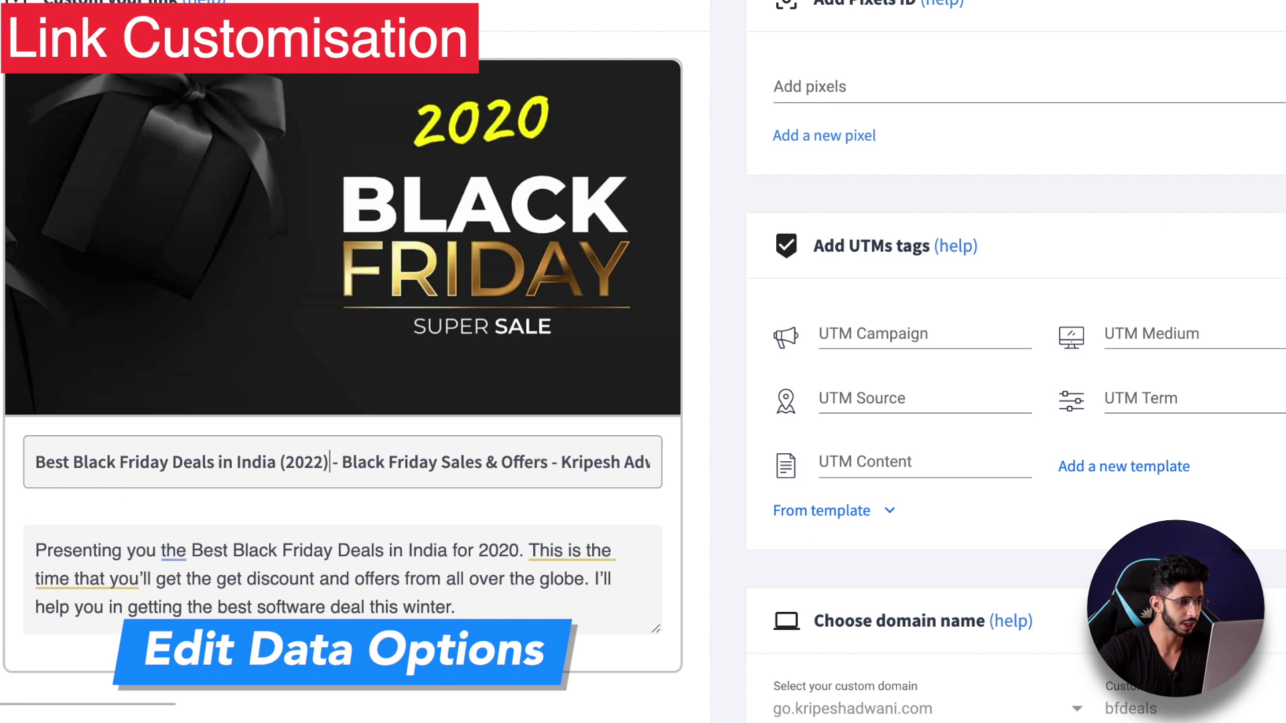
key("shift+End")
key("Delete")
left_click(324, 555)
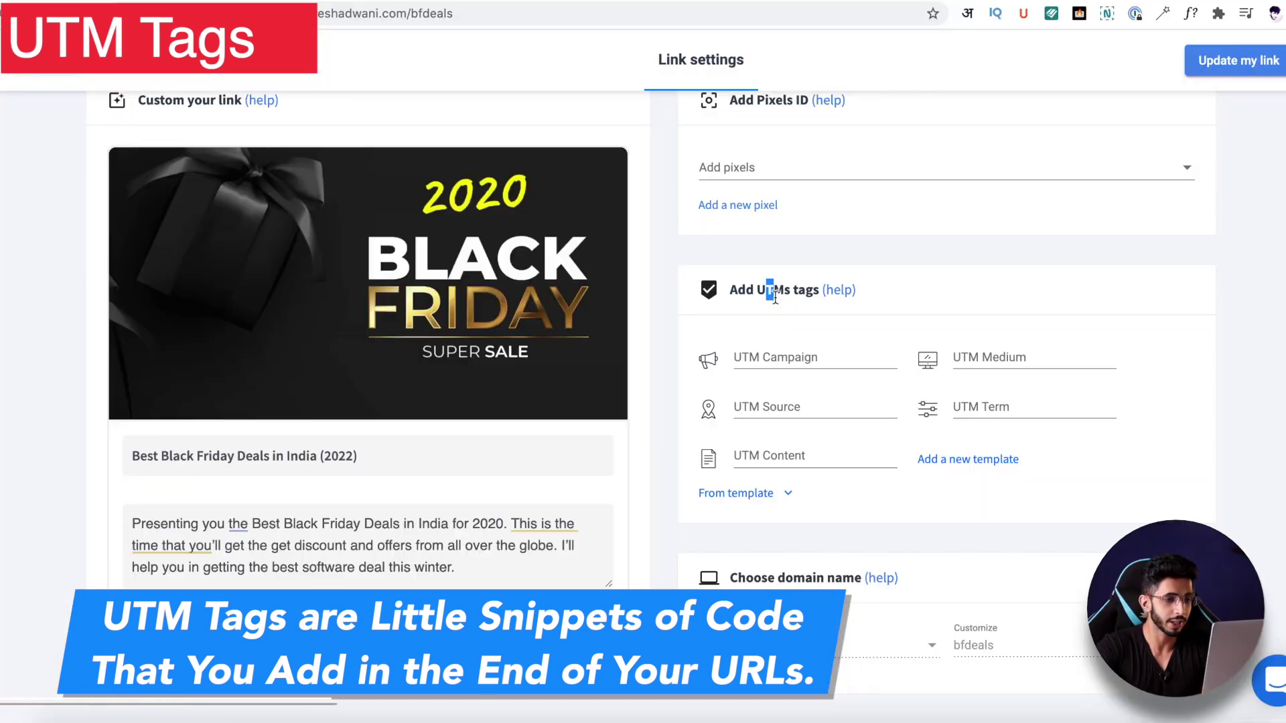
Fill in the UTM tags with campaign "blackfriday", medium "fb_paid" and source "facebook"
left_click(760, 355)
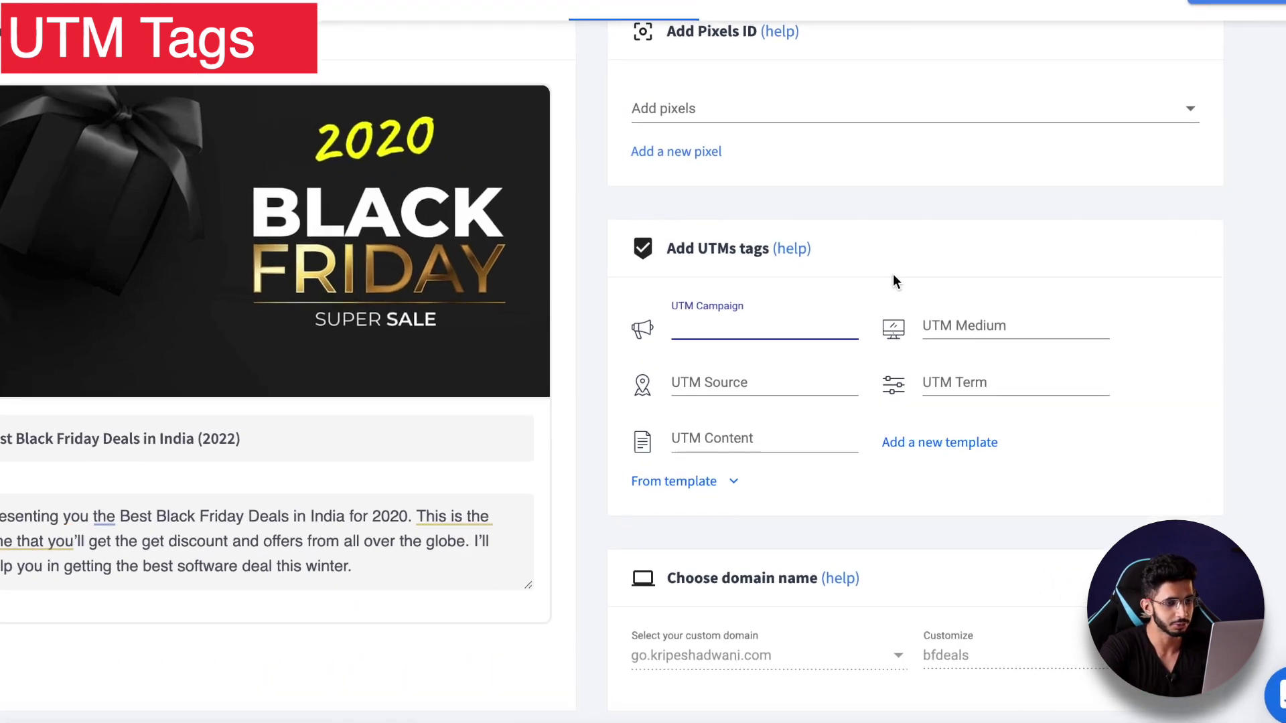
type("blackfriday")
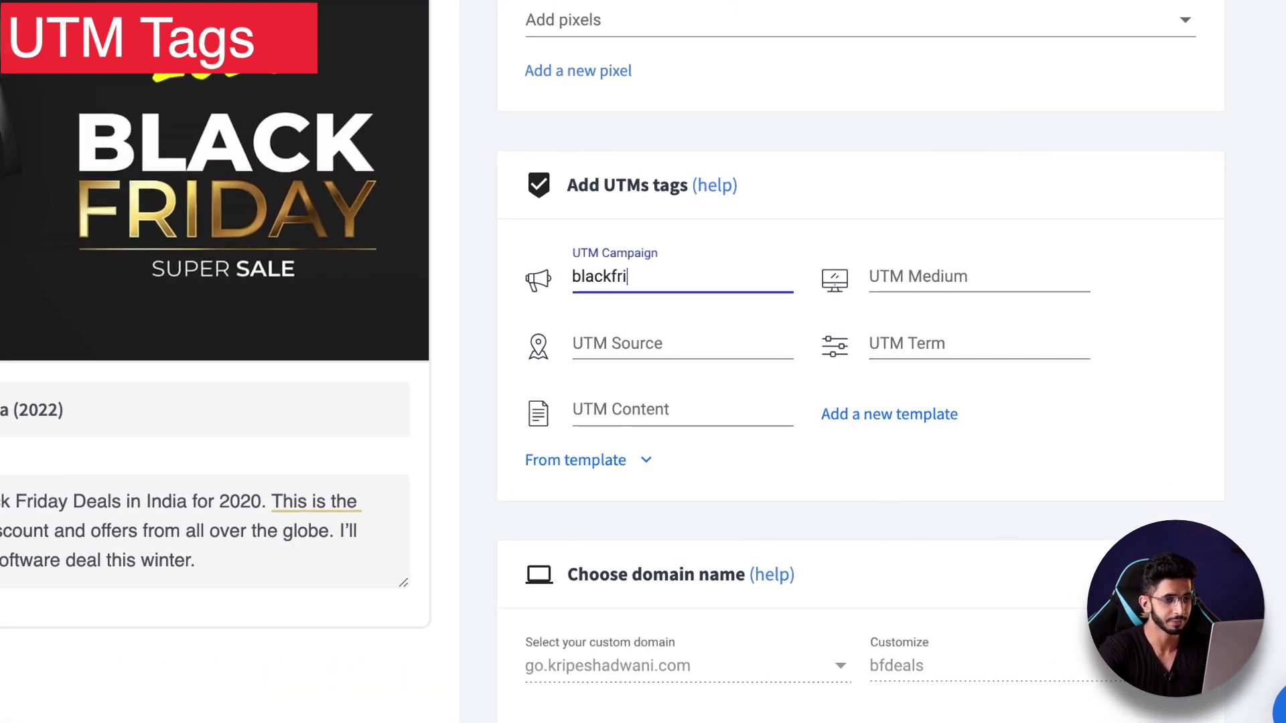
left_click(912, 274)
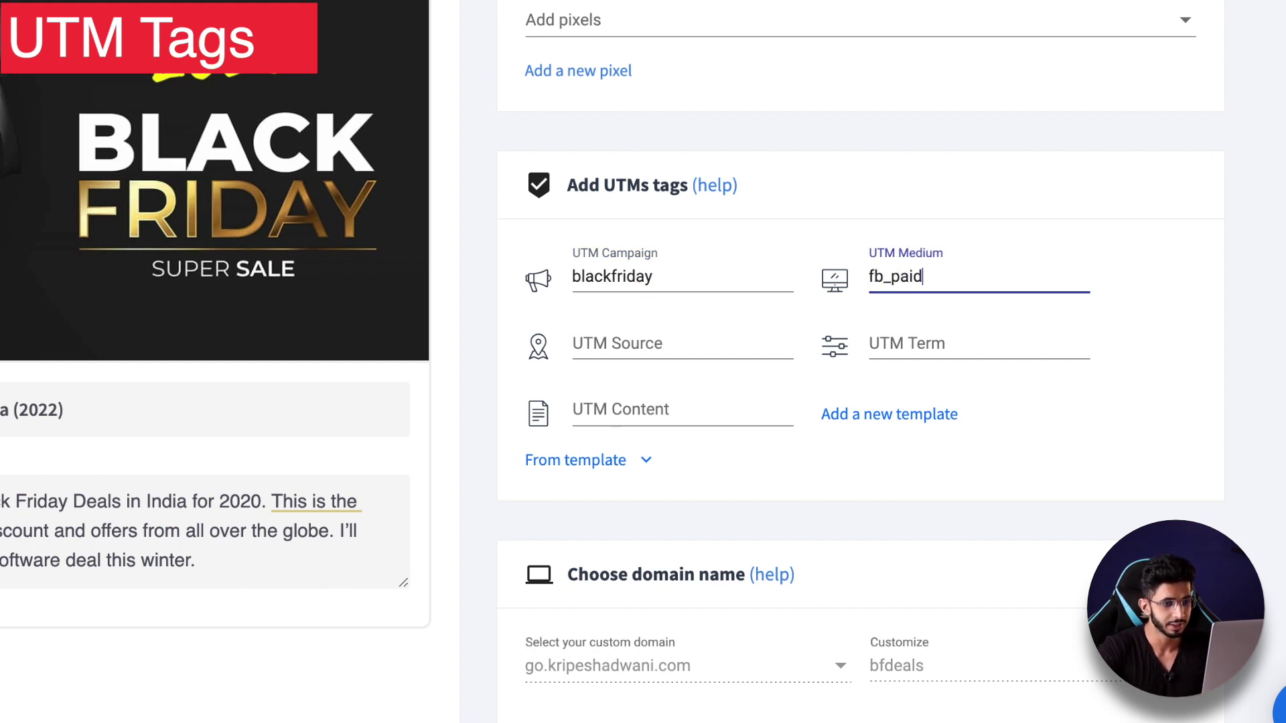
left_click(732, 337)
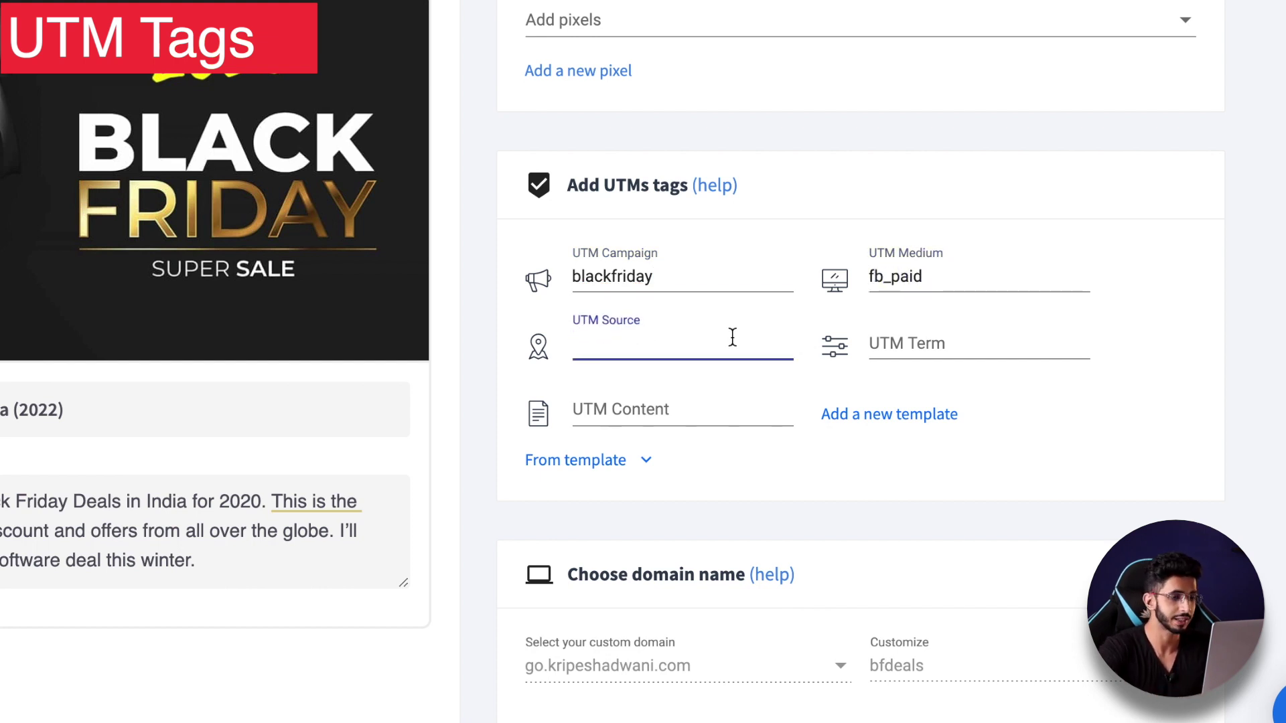
type("fa")
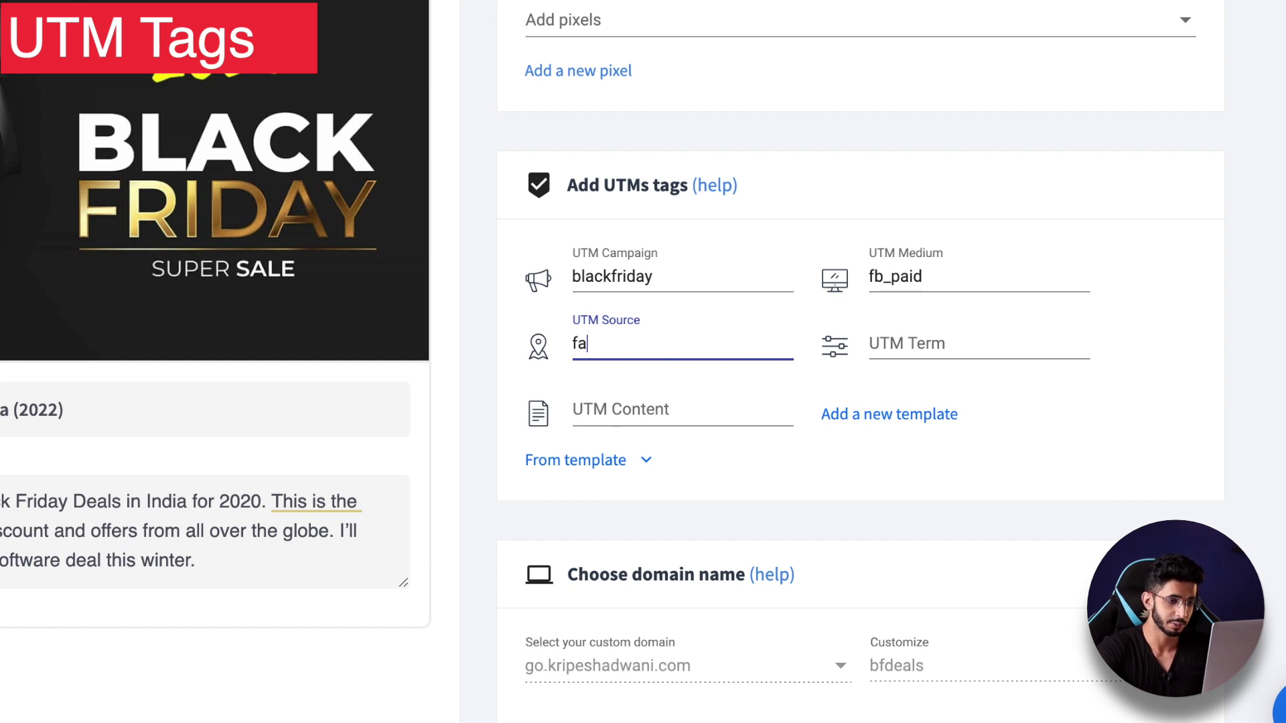
type("cebook")
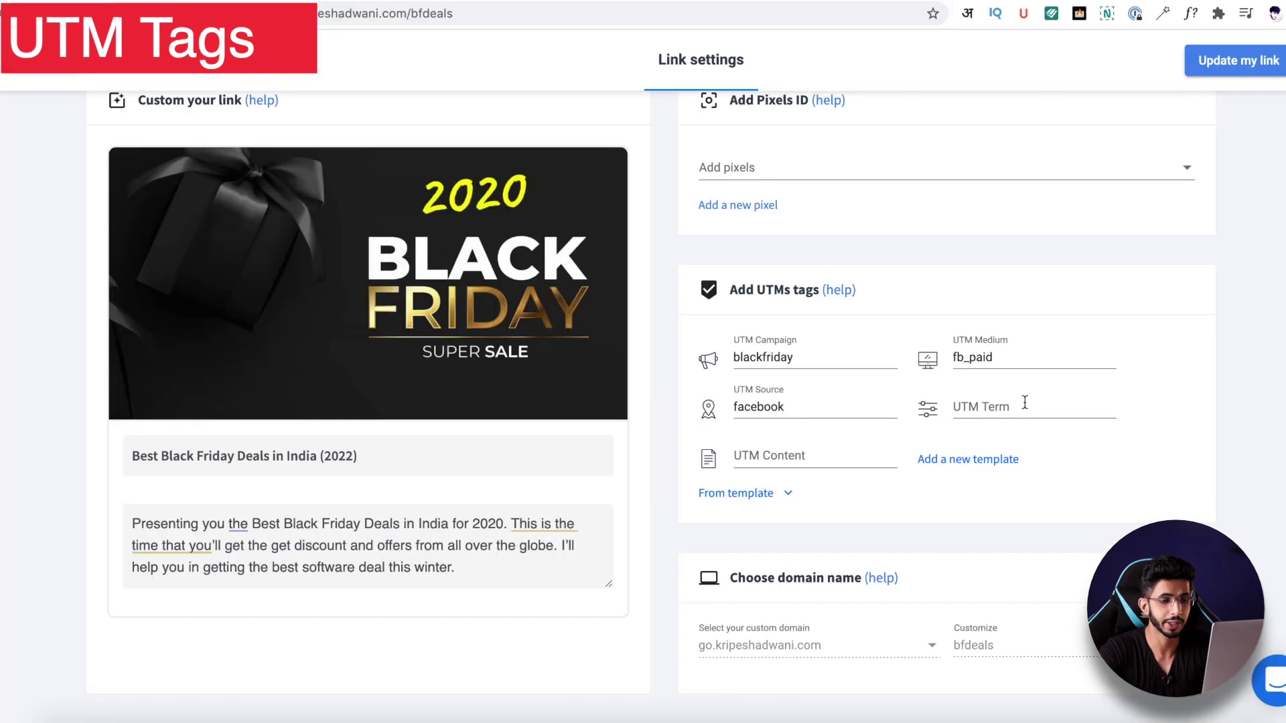
Examine the UTM term field alongside the link's filled-in campaign and medium tags
left_click(1024, 403)
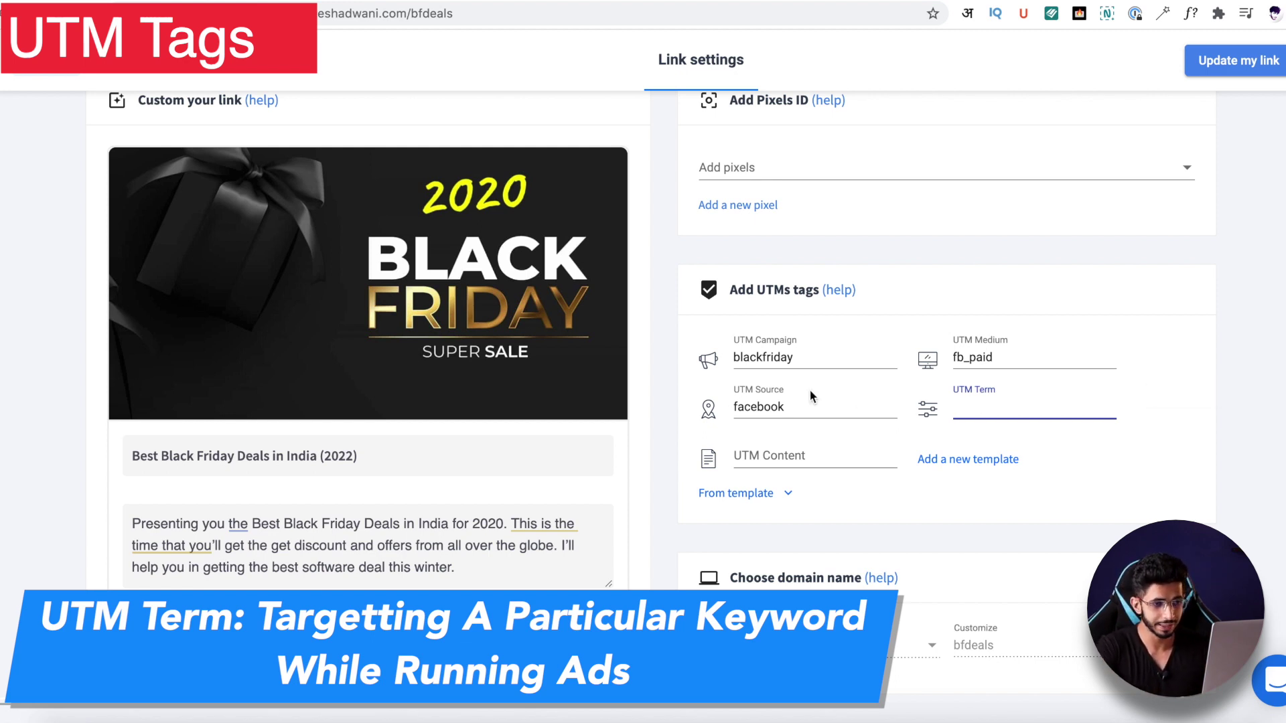
double_click(756, 358)
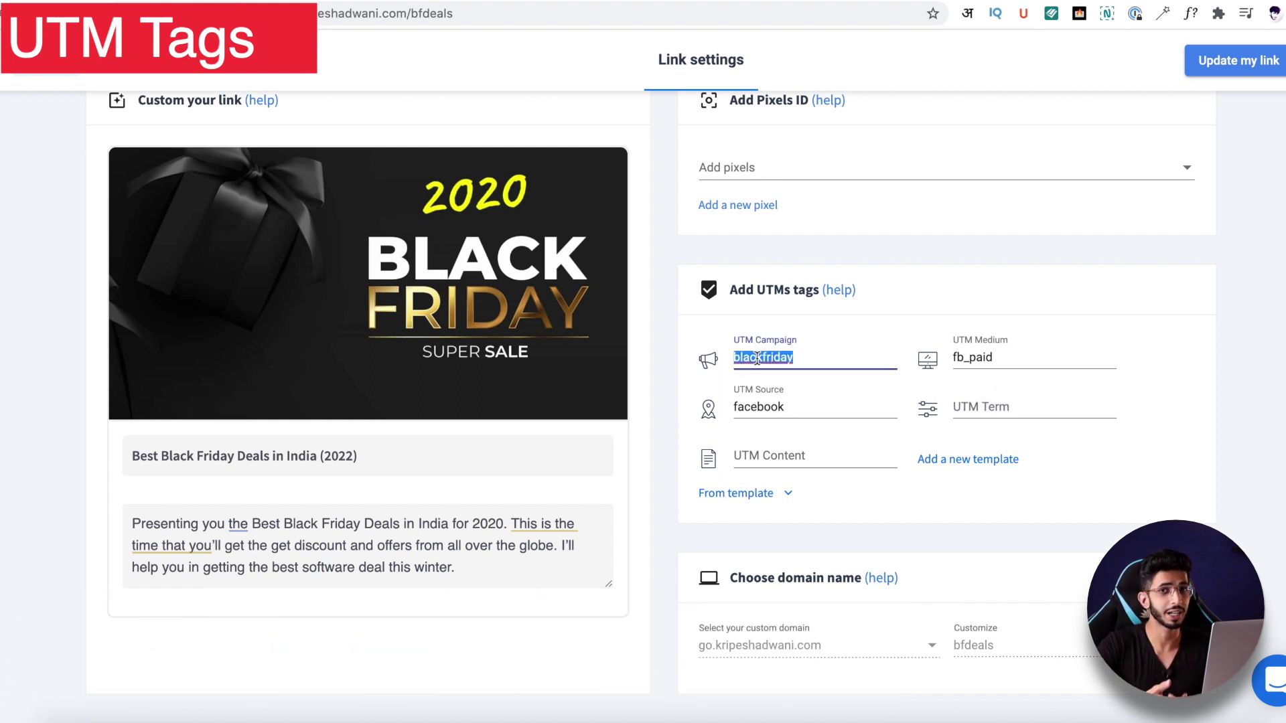
scroll(756, 358, "up", 1)
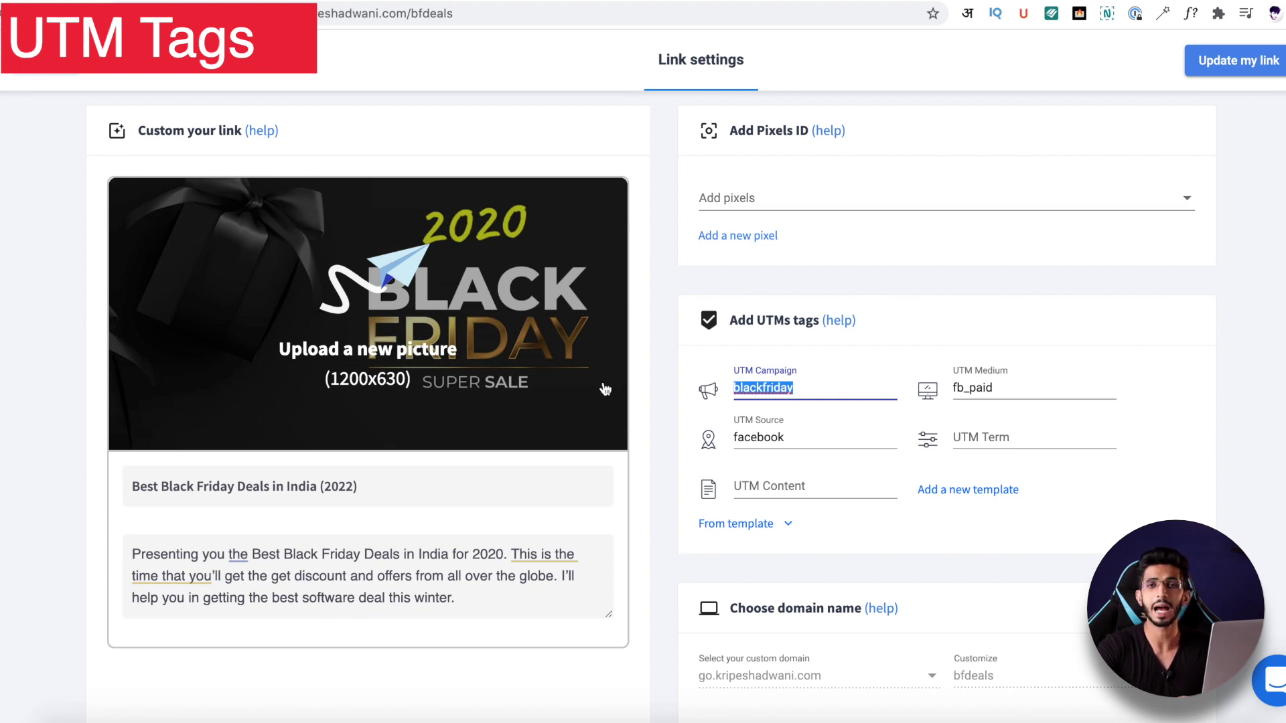
scroll(605, 388, "down", 4)
left_click_drag(1004, 453, 938, 436)
scroll(938, 436, "up", 5)
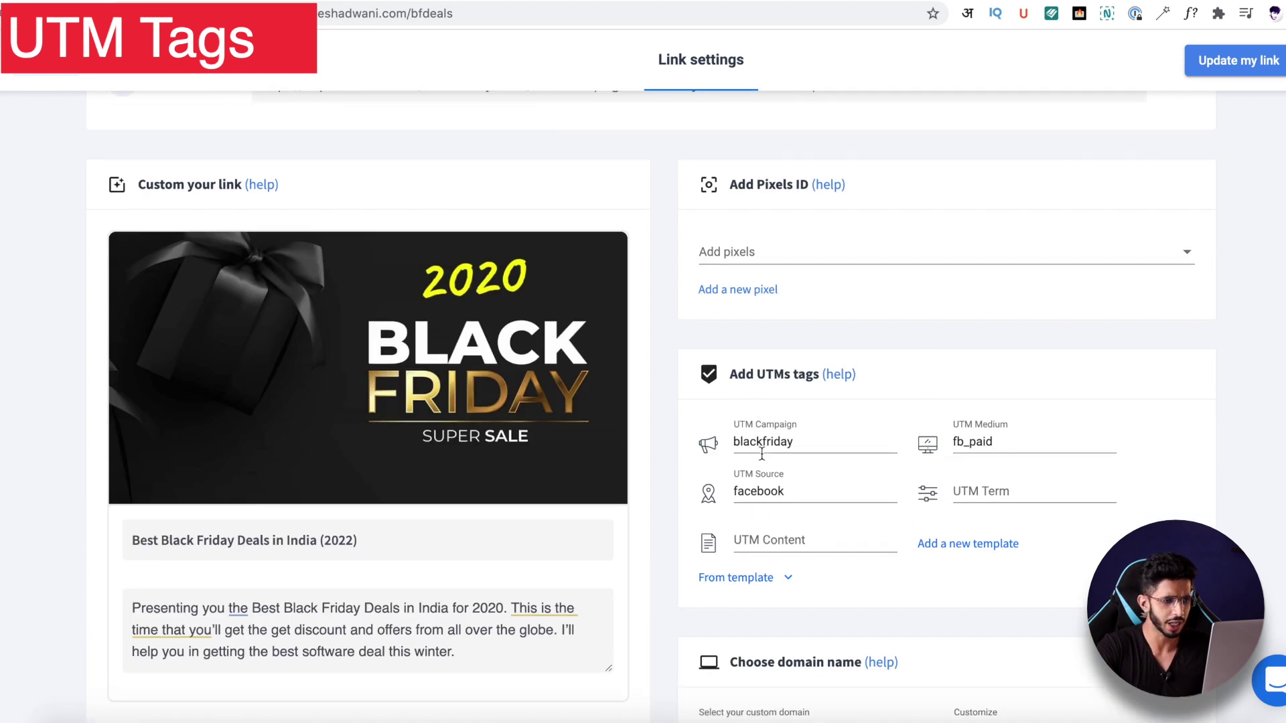
double_click(744, 442)
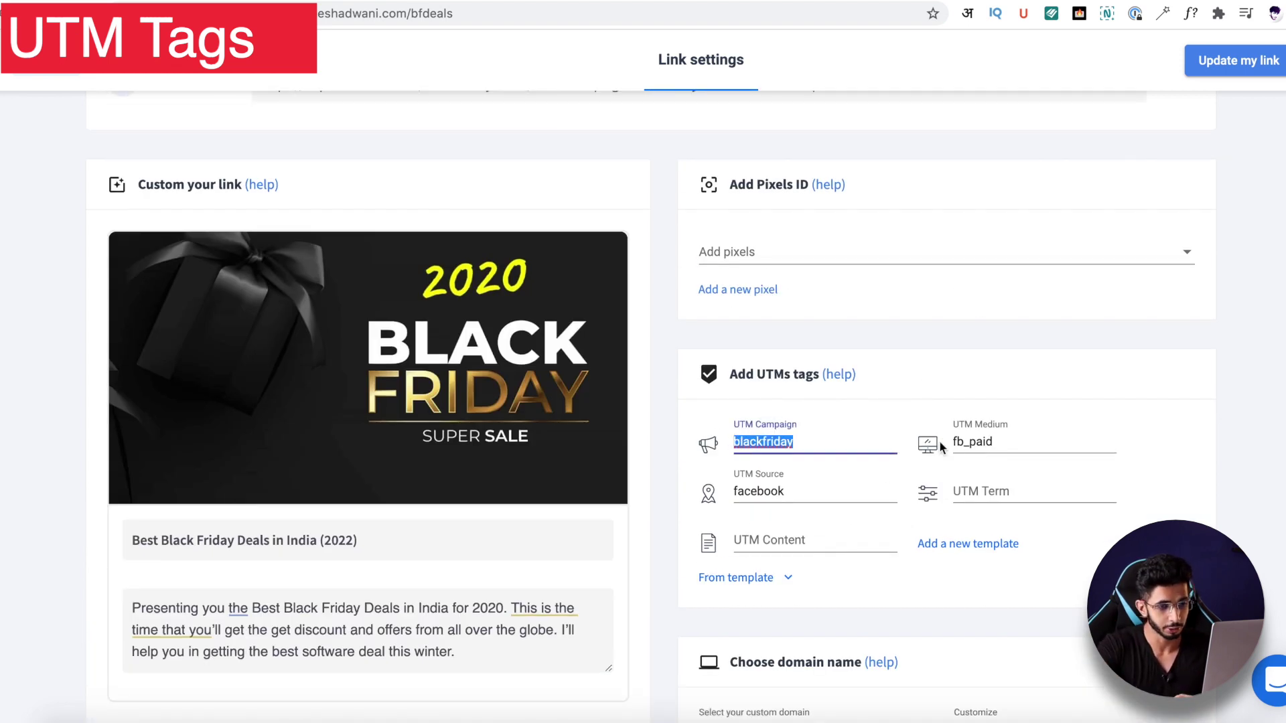
double_click(977, 440)
left_click(1014, 443)
left_click(821, 479)
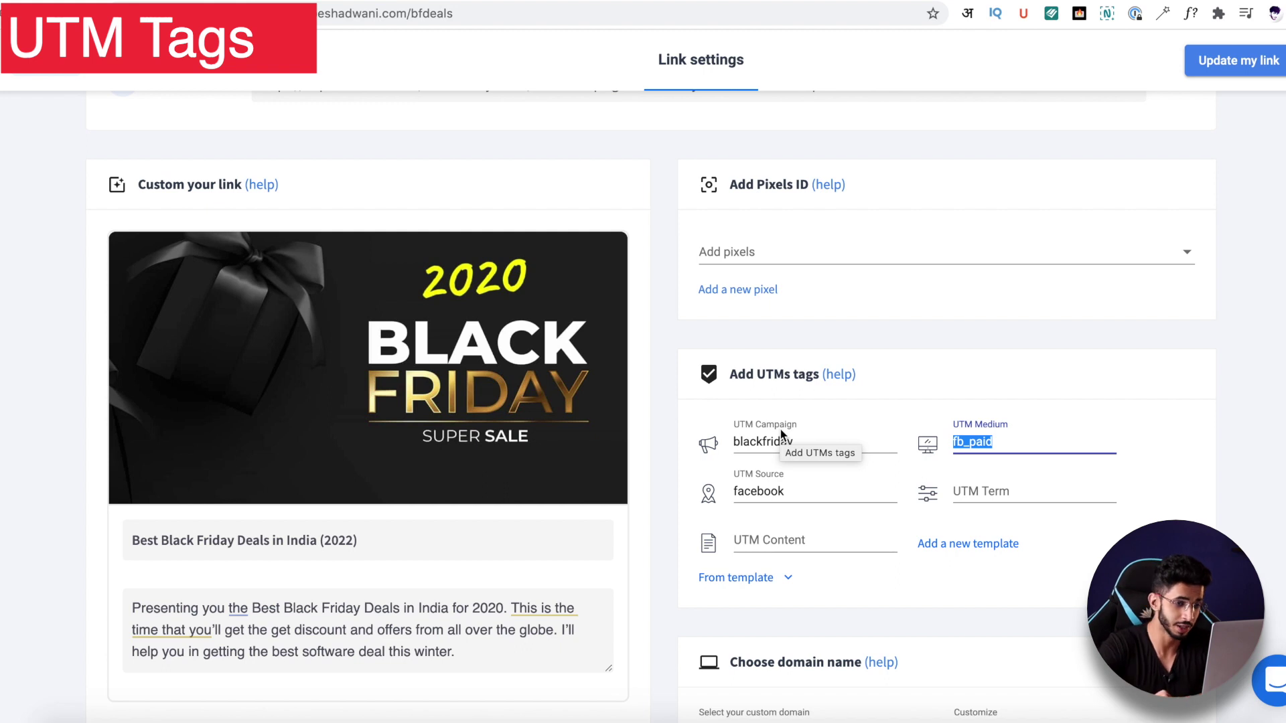
Set the link's UTM term to "black_friday_india"
left_click(955, 491)
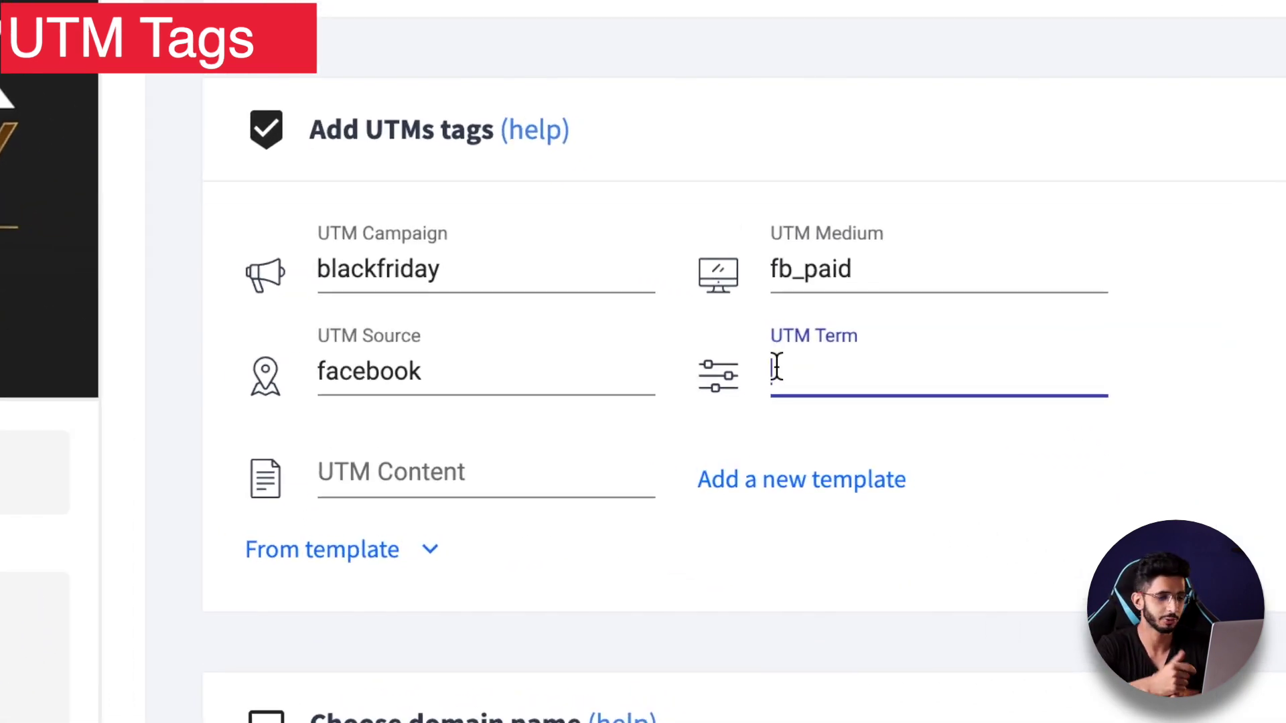
type("black_friday")
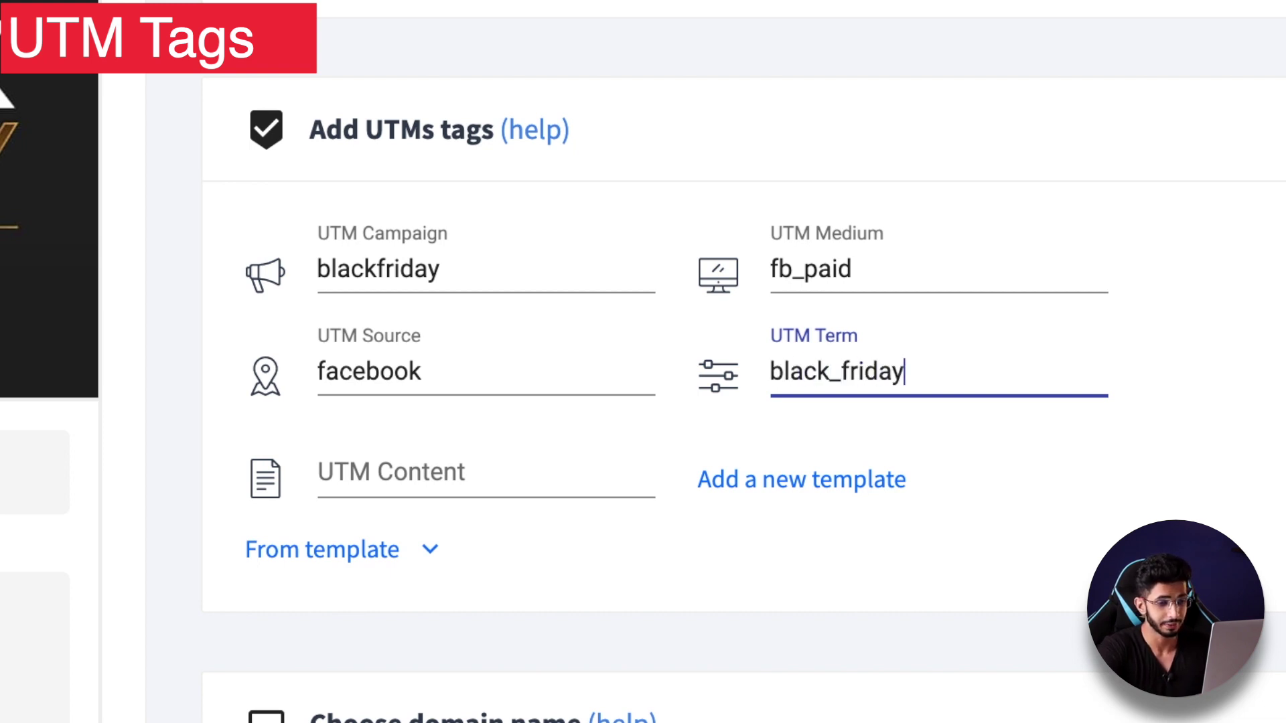
type("_india")
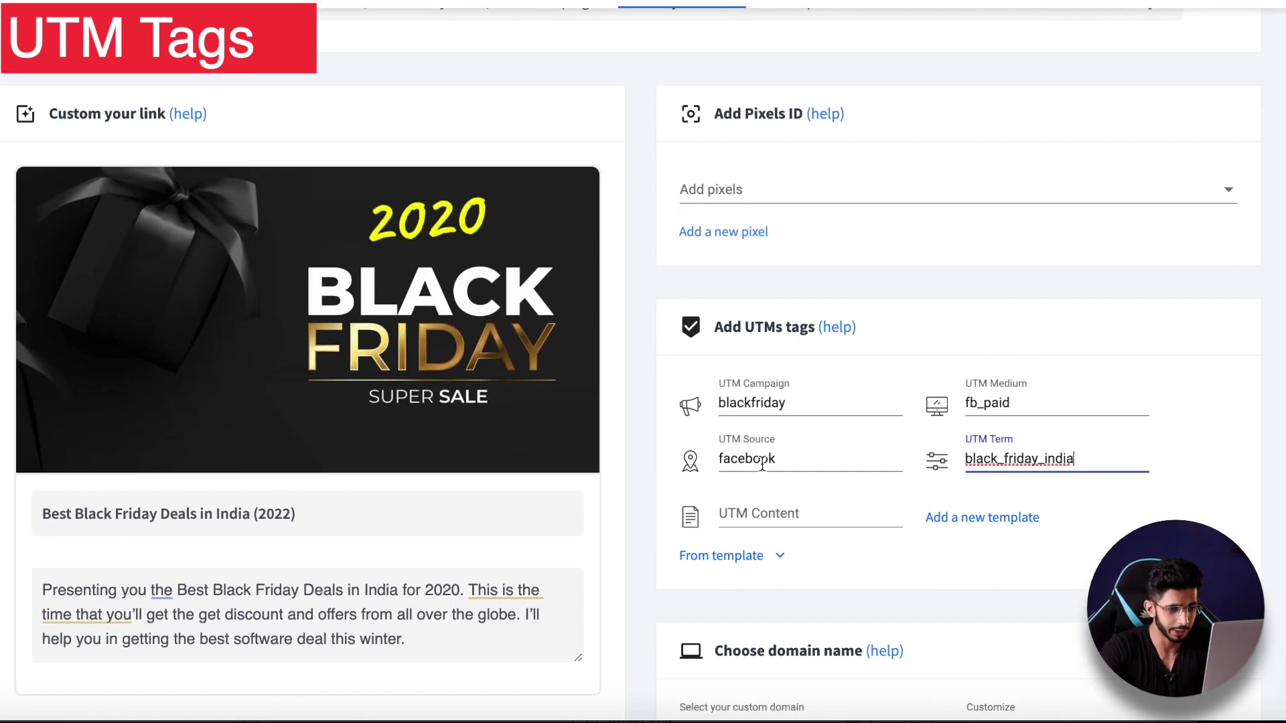
left_click_drag(968, 454, 1162, 451)
left_click(1198, 445)
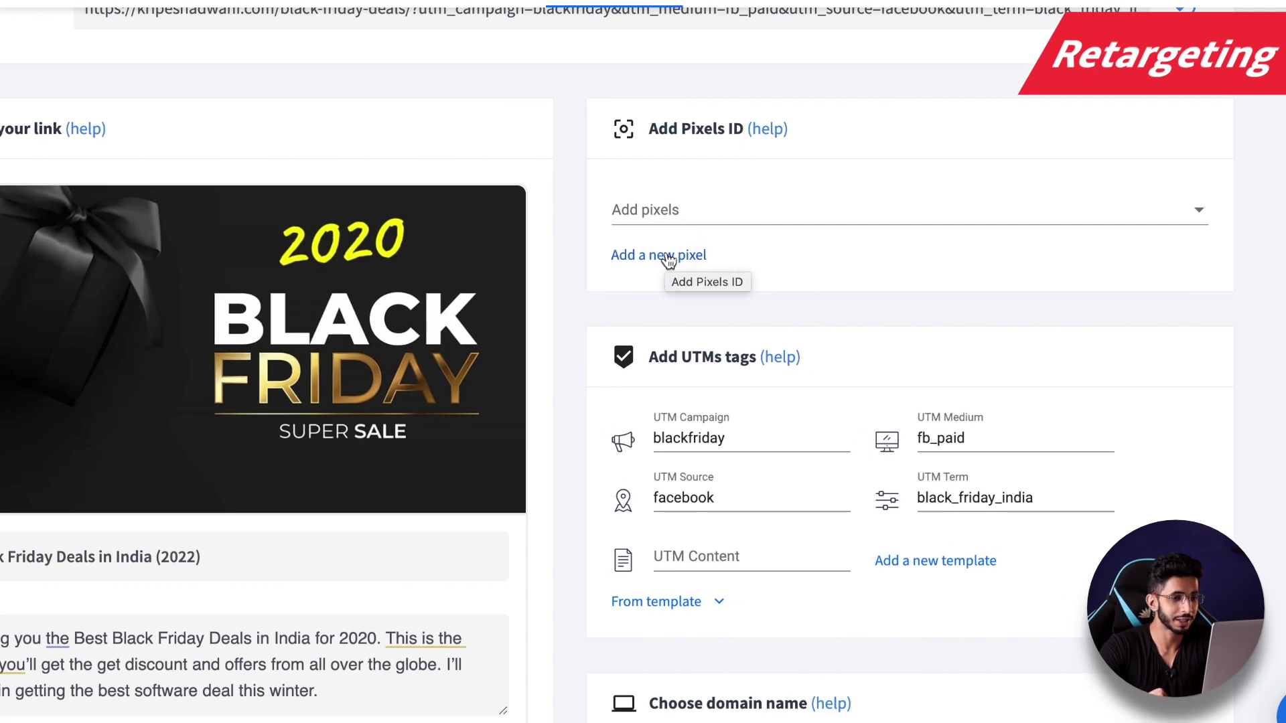
Open the form for adding a new pixel ID and browse the platforms it supports
left_click(746, 296)
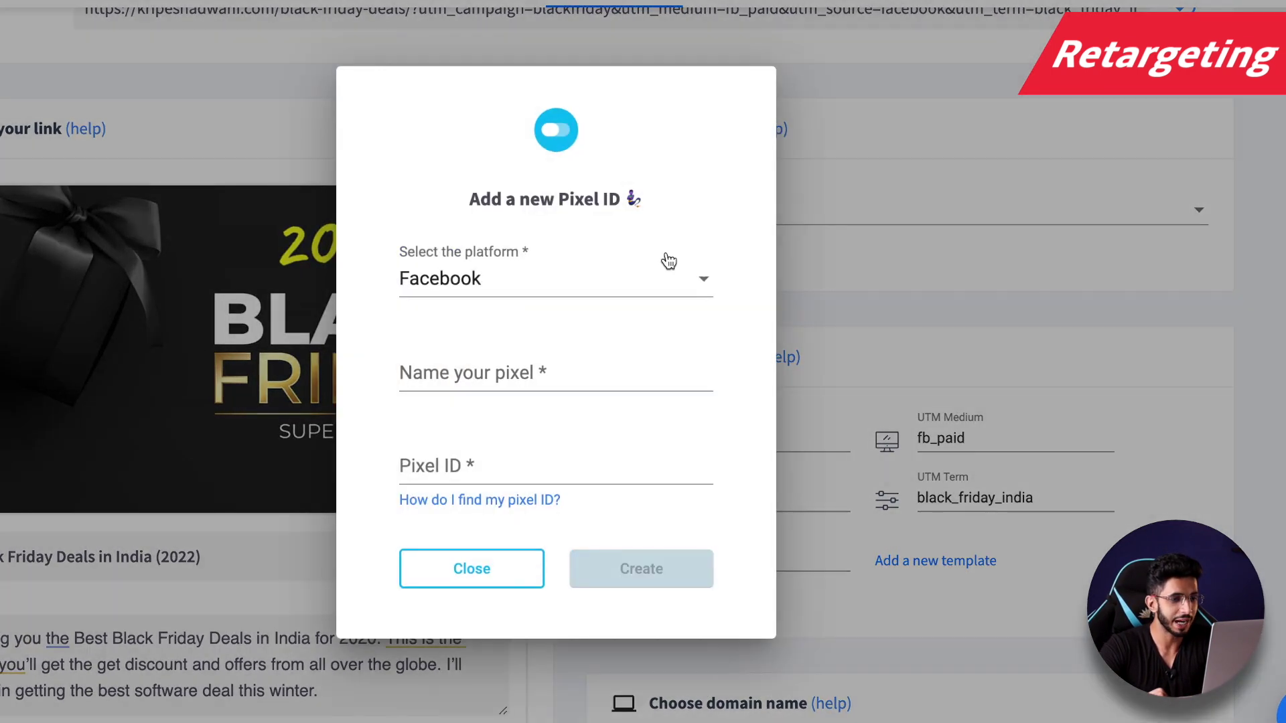
left_click(521, 293)
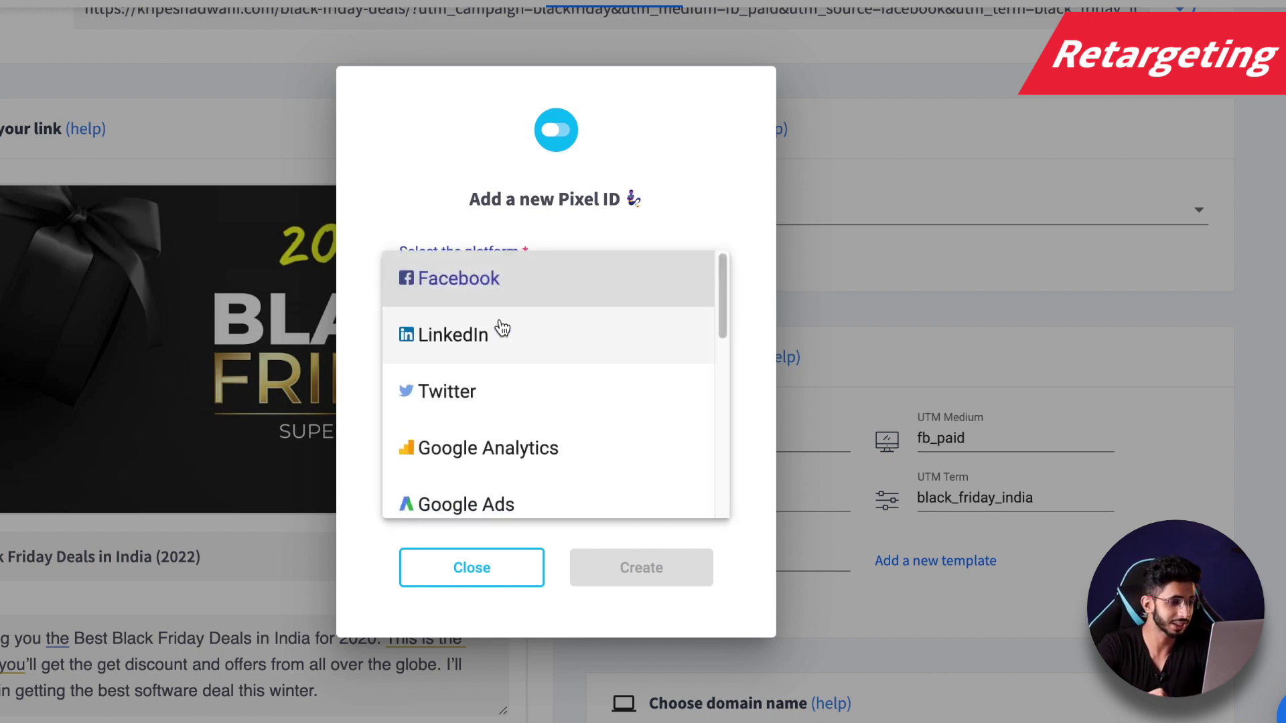
scroll(502, 328, "down", 5)
scroll(489, 389, "up", 3)
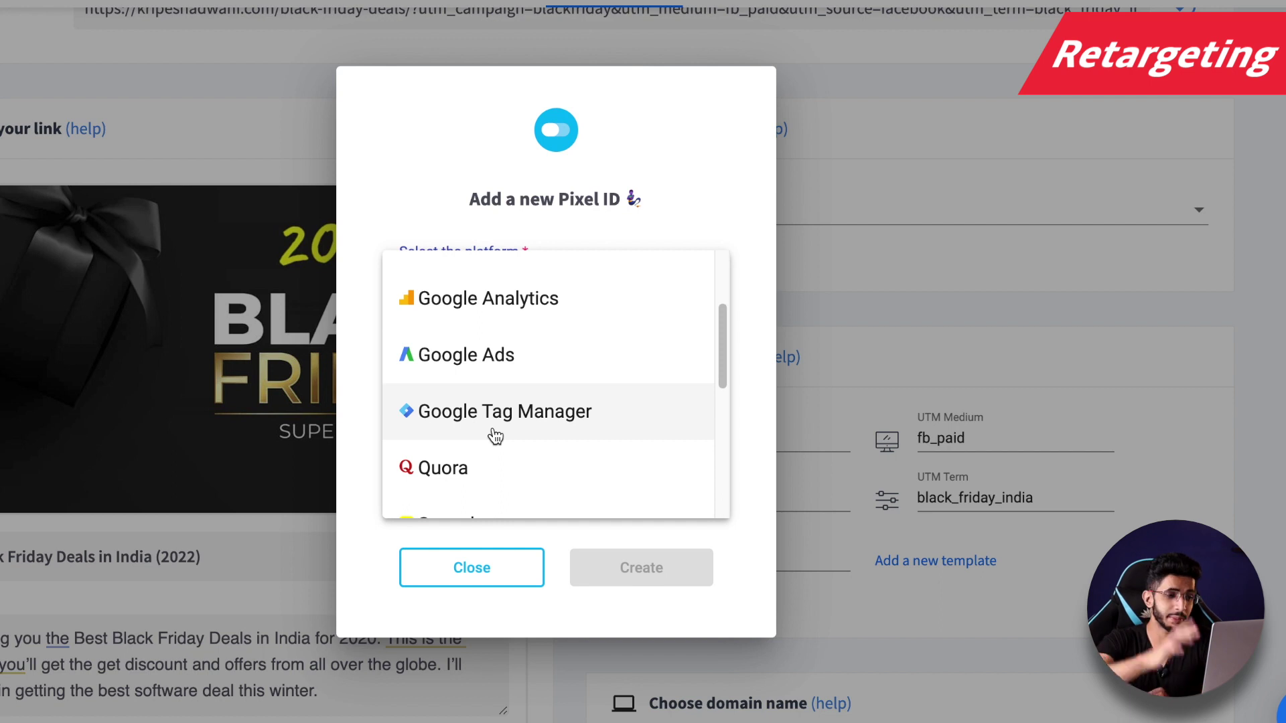
scroll(495, 437, "down", 5)
scroll(496, 437, "up", 4)
scroll(495, 436, "up", 5)
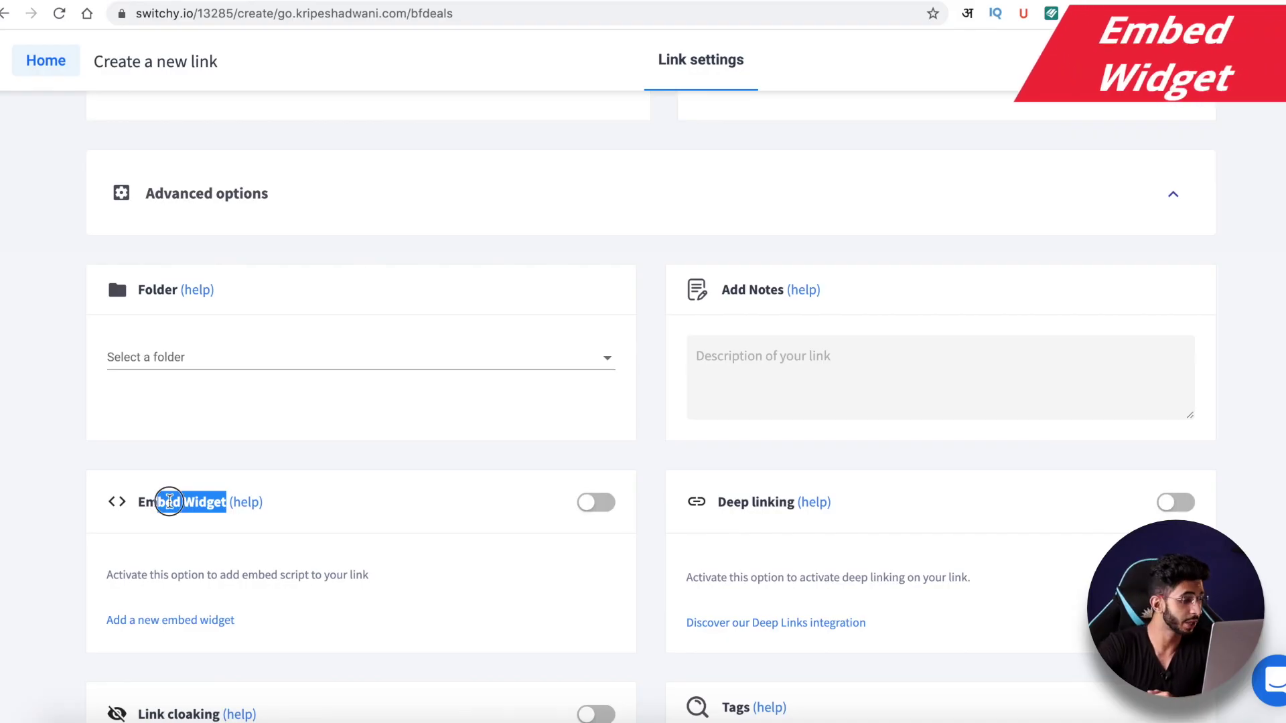
Locate the Embed Widget section, then switch to the Webnus article on the best free WordPress themes and look through it
double_click(159, 498)
left_click(358, 519)
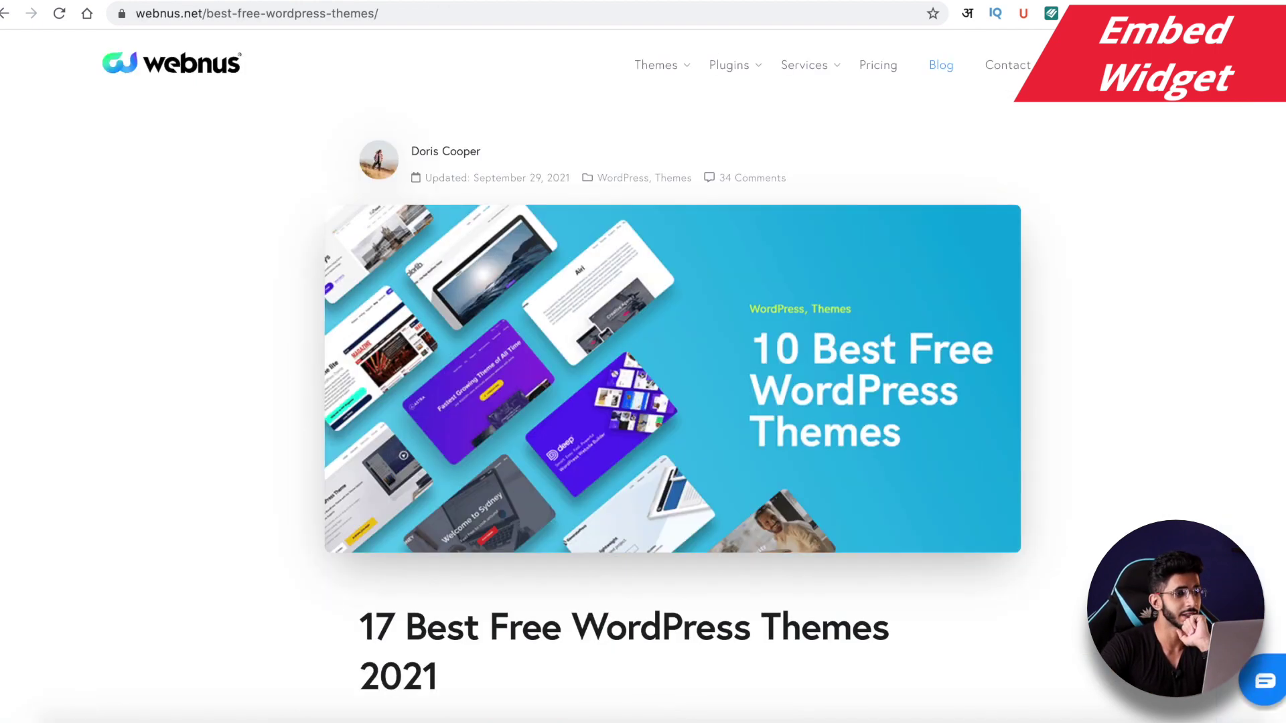
scroll(284, 241, "down", 1)
scroll(284, 242, "up", 1)
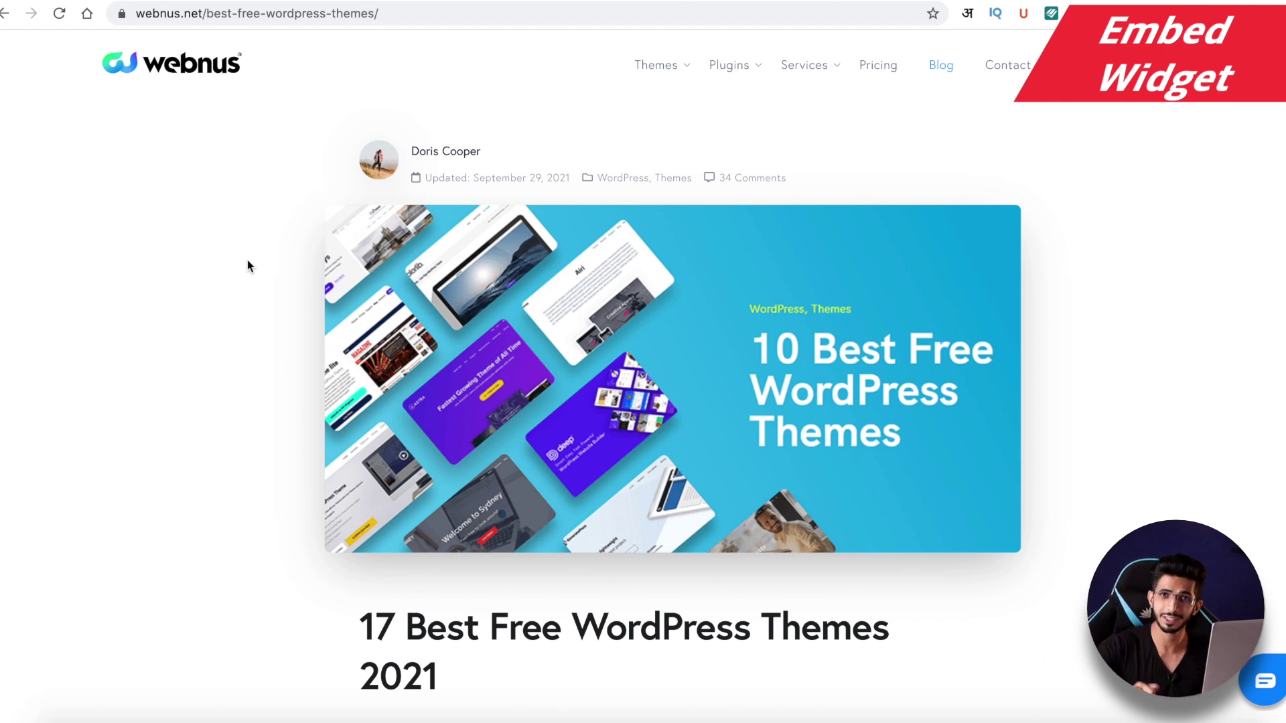
scroll(248, 262, "down", 12)
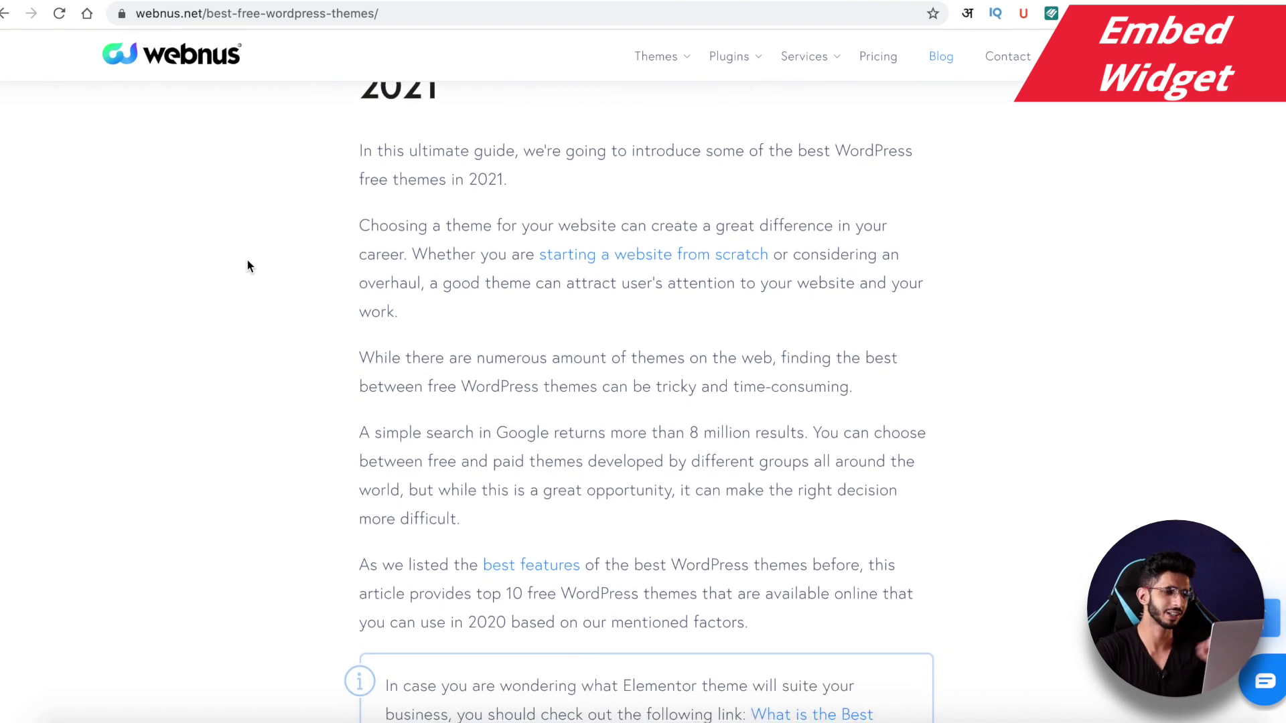
scroll(247, 261, "down", 20)
scroll(247, 261, "up", 15)
scroll(247, 266, "up", 15)
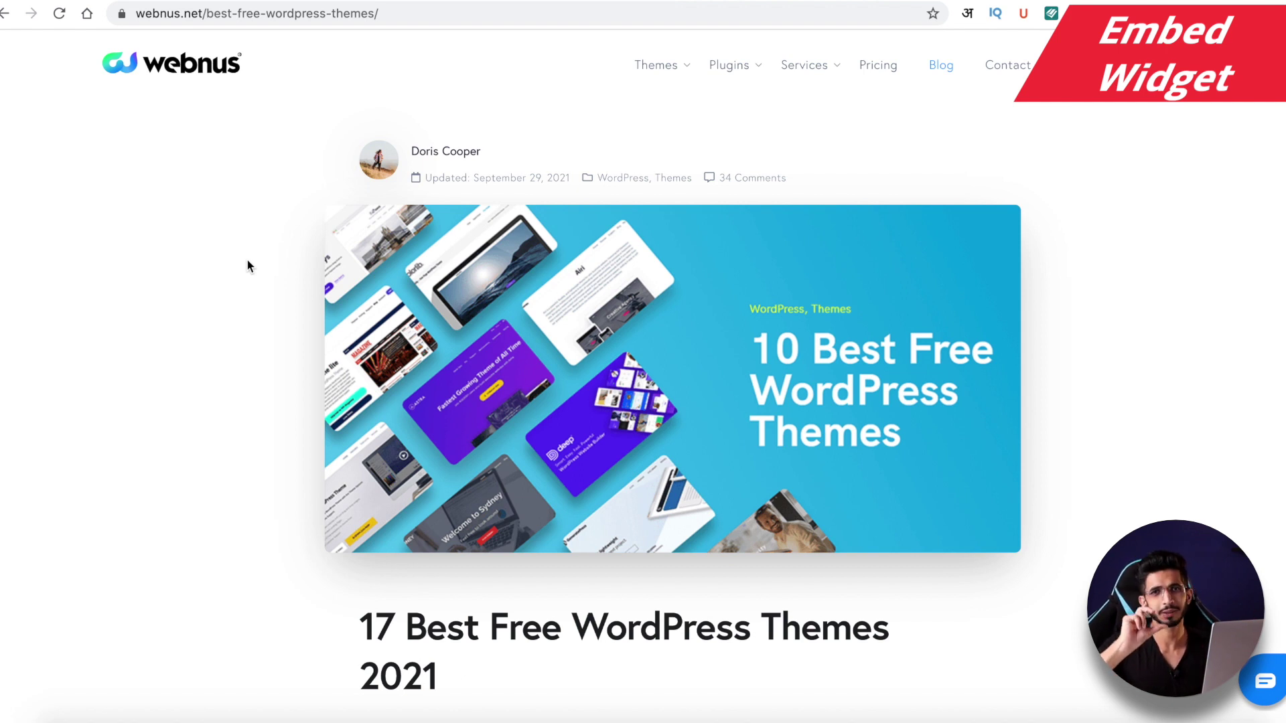
Copy the Webnus article's address and start a new Switchy link from it
left_click(352, 21)
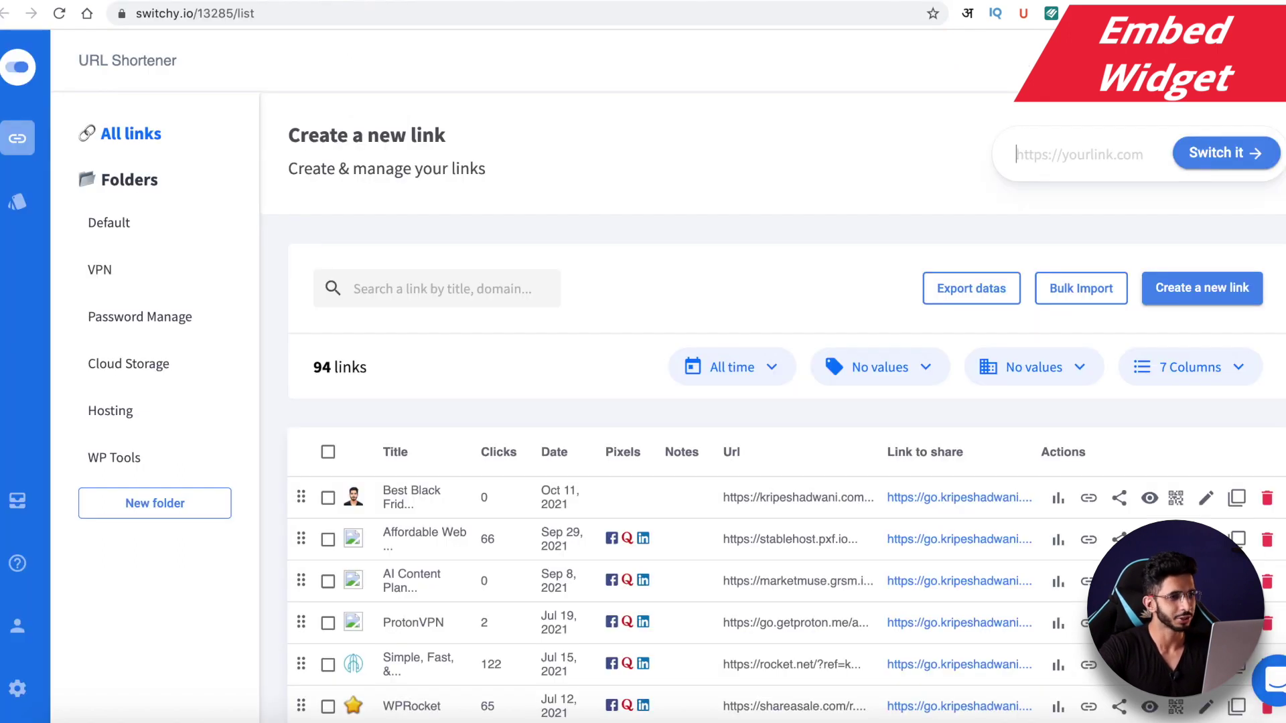
left_click(1069, 161)
key("ctrl+v")
left_click(1238, 163)
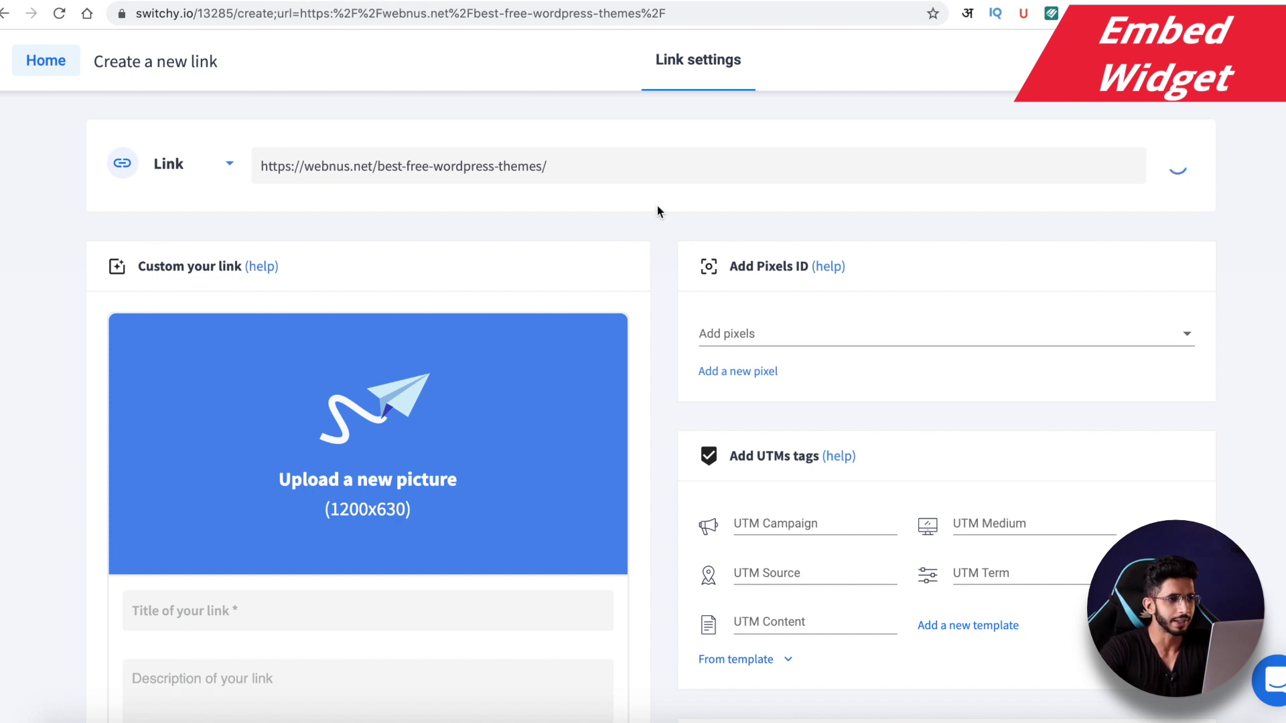
Enter "freewpthemes" as the new link's custom ending and remove the letters "wp" from it
scroll(657, 433, "down", 5)
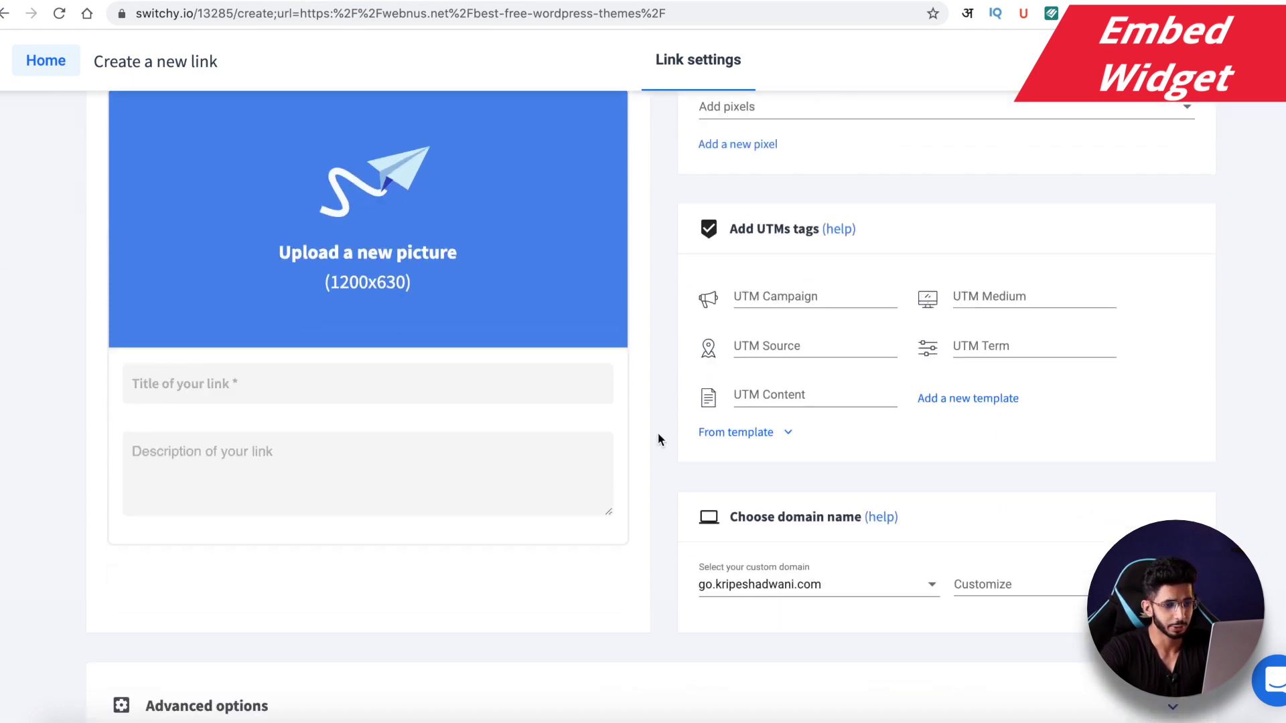
left_click(1002, 440)
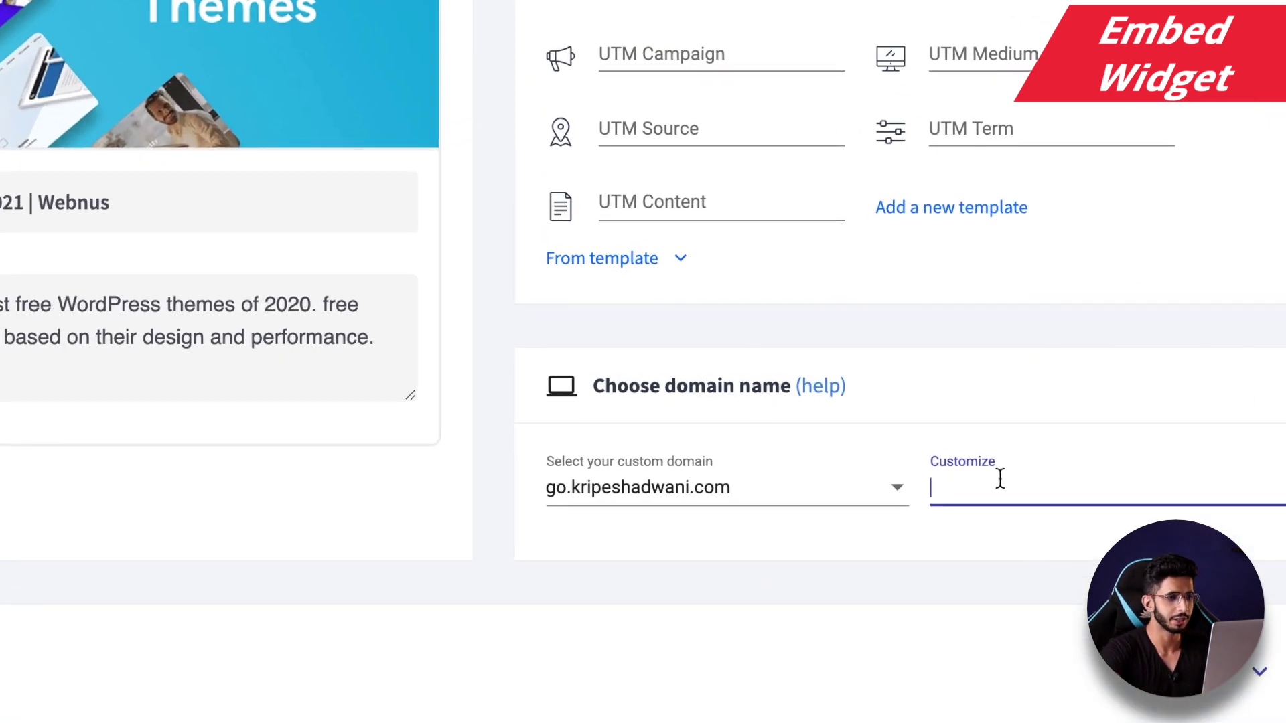
type("freewpthemes")
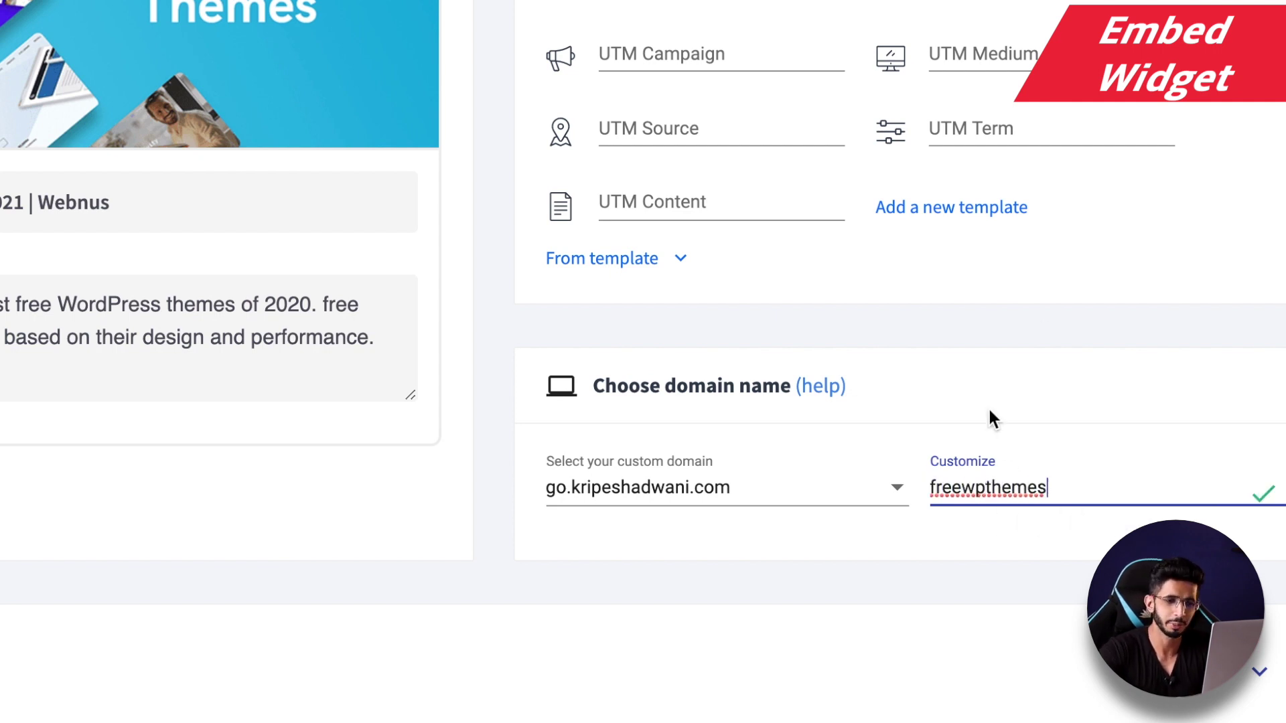
left_click(985, 489)
key("BackSpace")
key("BackSpace")
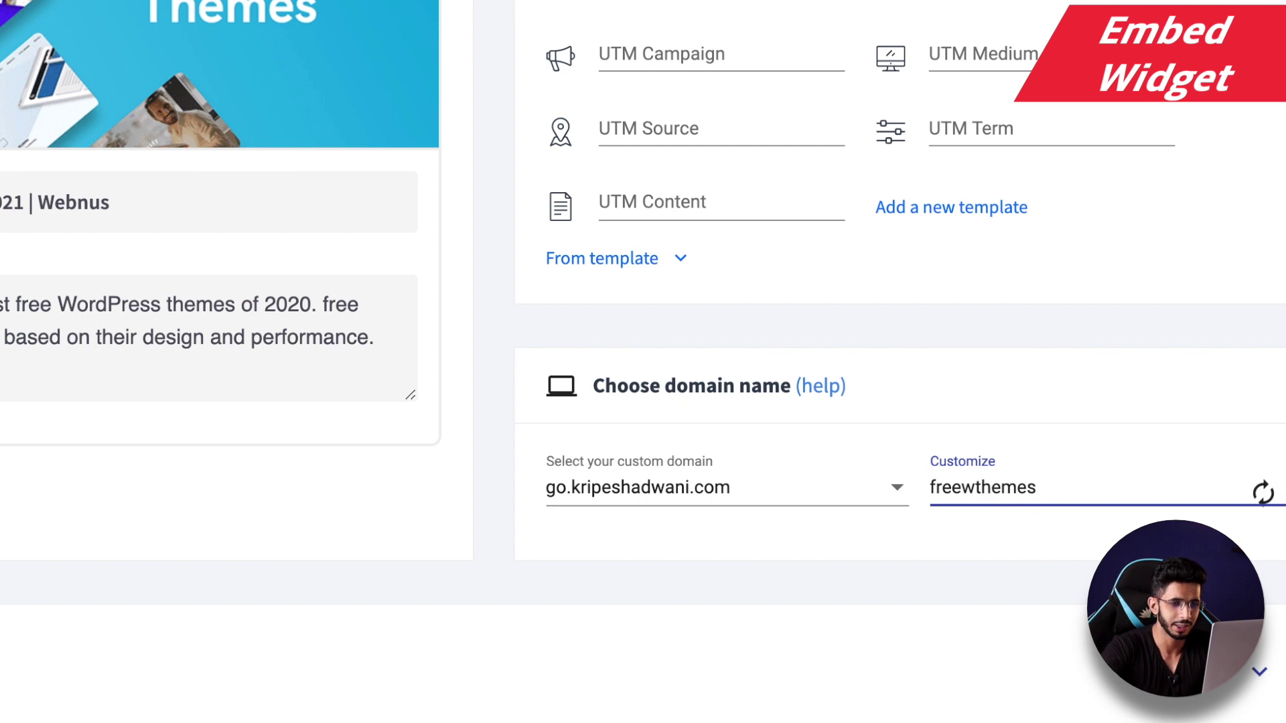
Expand the new link's advanced options and enable its Embed Widget
left_click(937, 571)
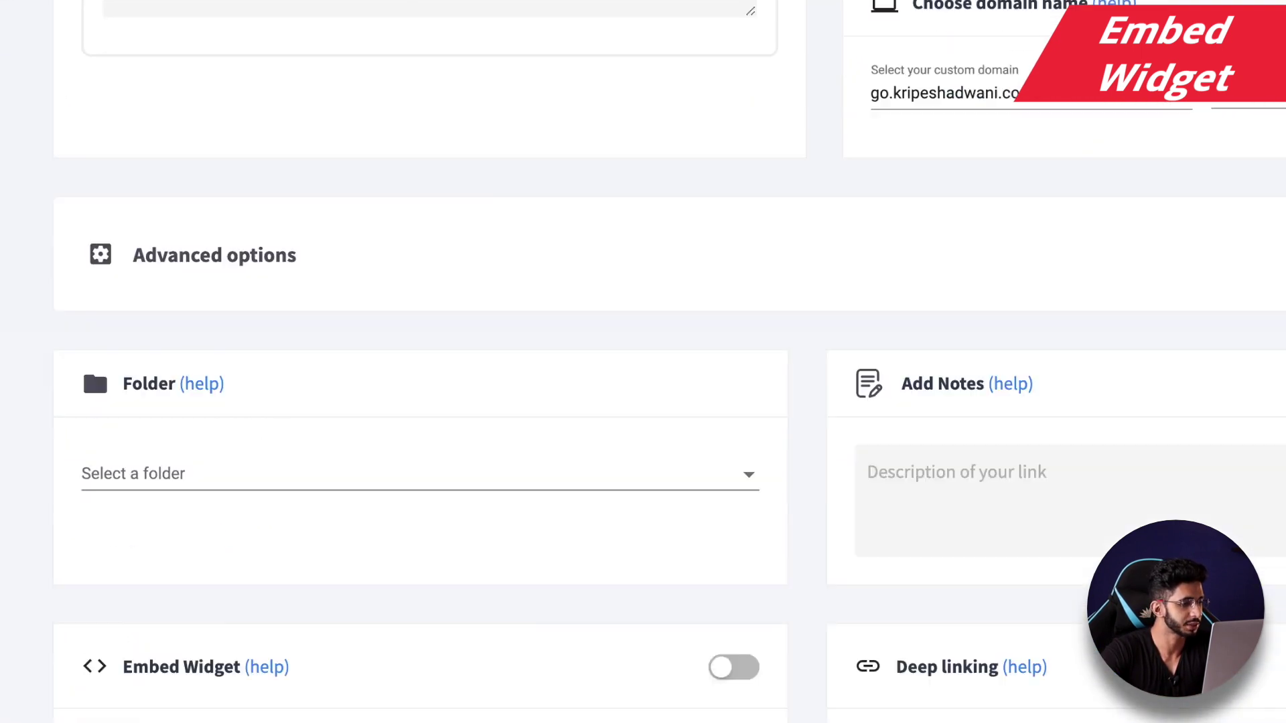
scroll(121, 465, "down", 3)
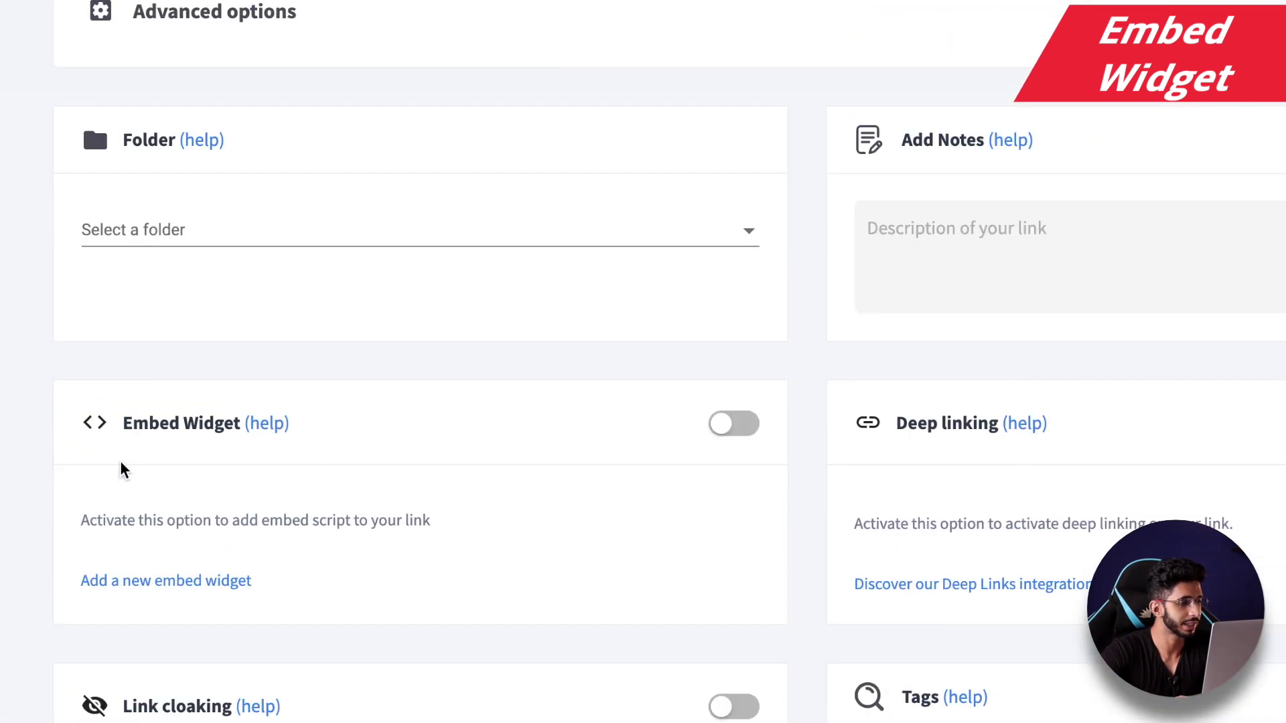
left_click(743, 440)
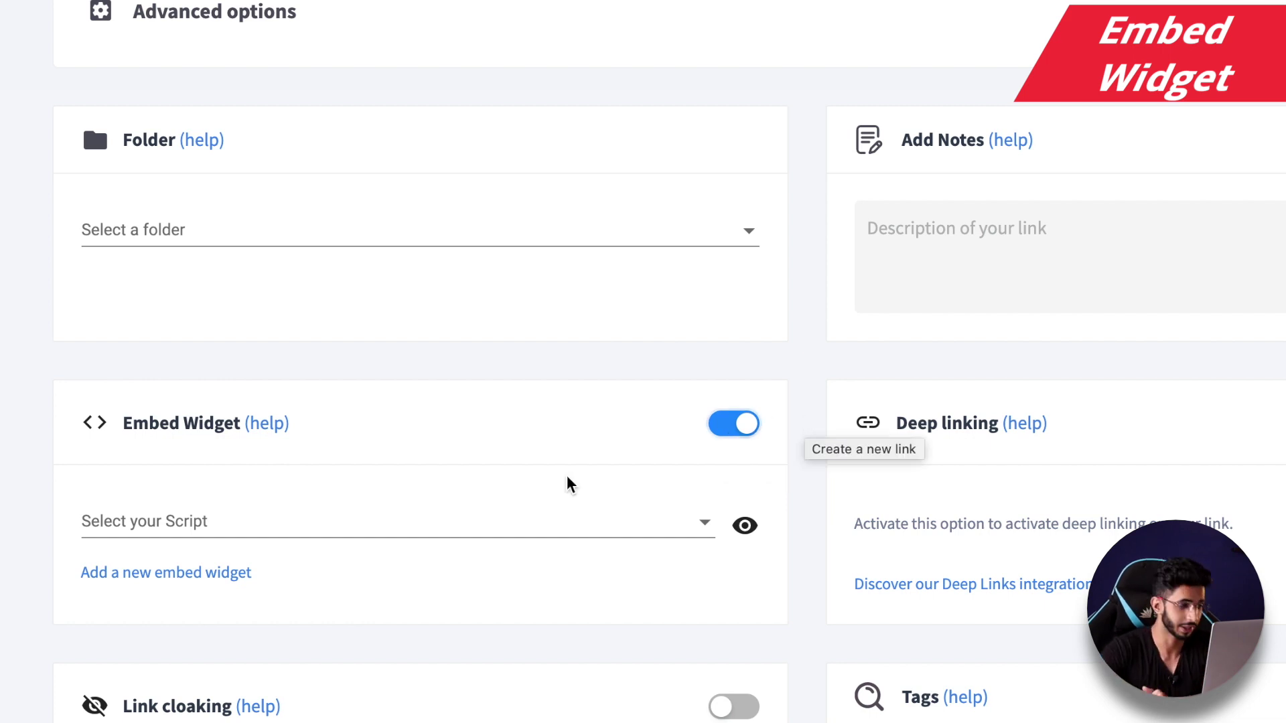
Start a new embed script and paste the copied iframe code as its custom HTML
left_click(144, 576)
scroll(416, 531, "down", 4)
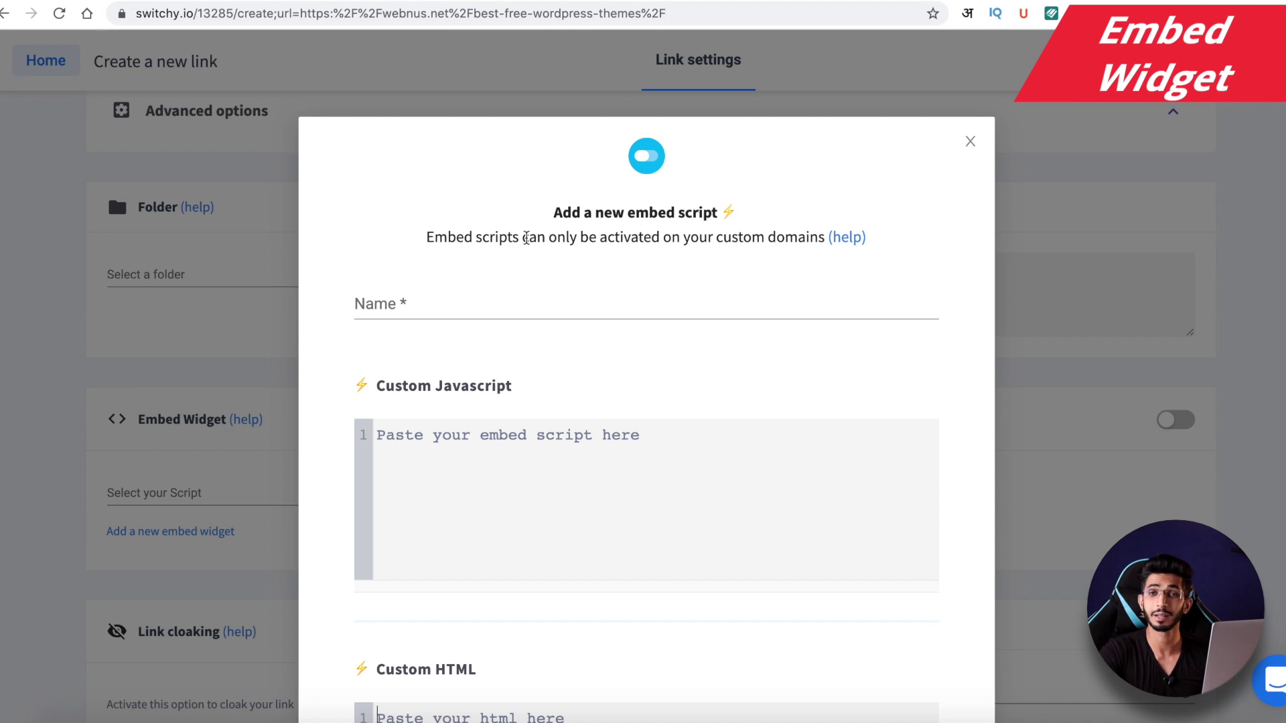
left_click(532, 564)
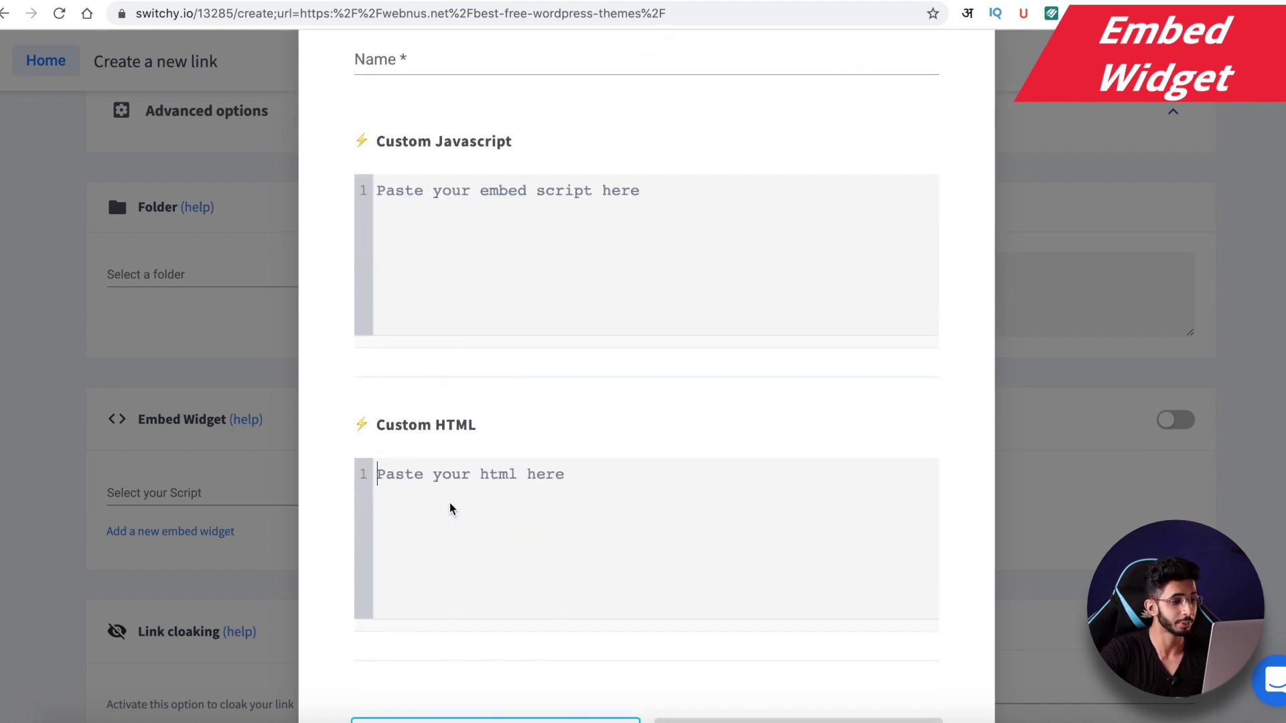
key("ctrl+v")
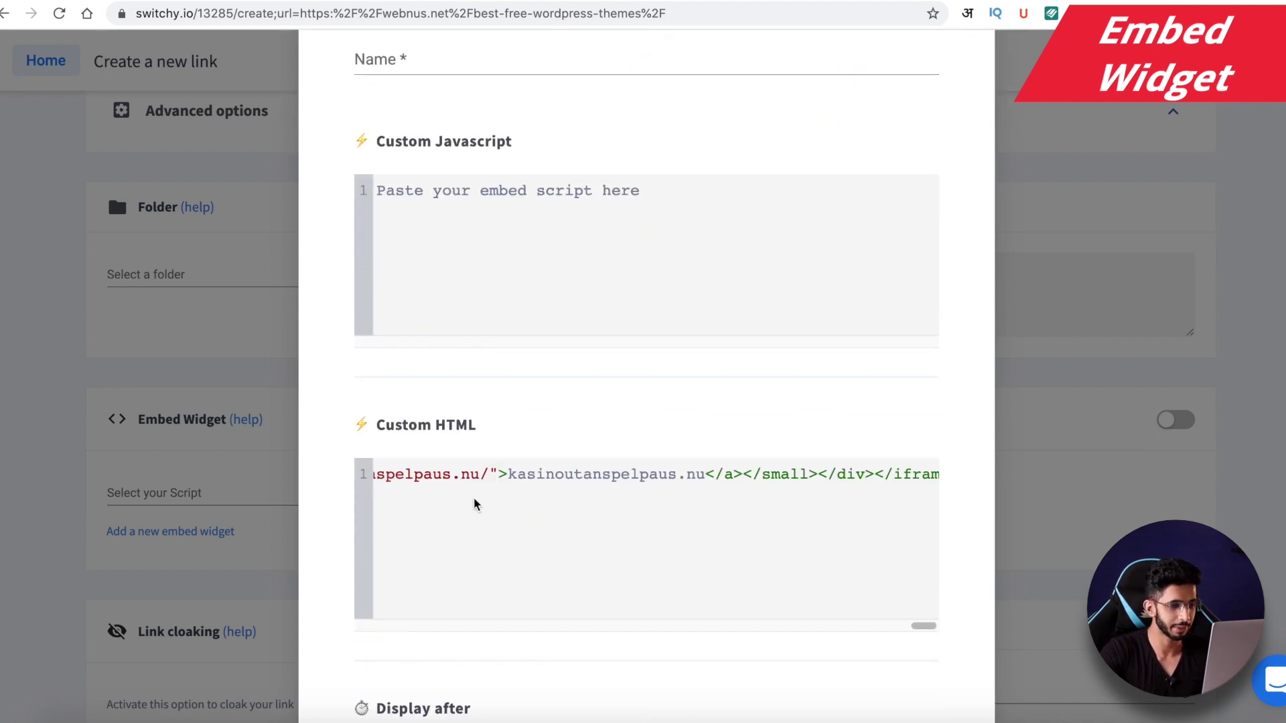
left_click_drag(923, 627, 147, 607)
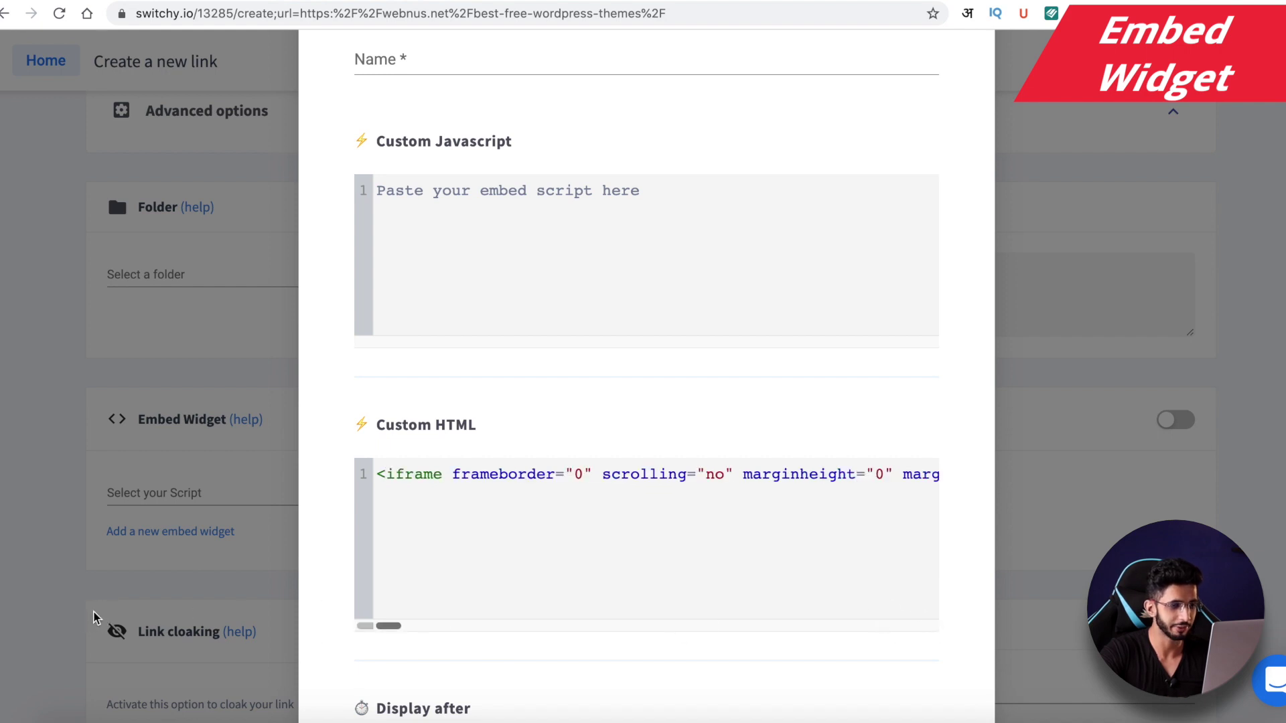
scroll(340, 407, "down", 1)
scroll(340, 407, "up", 5)
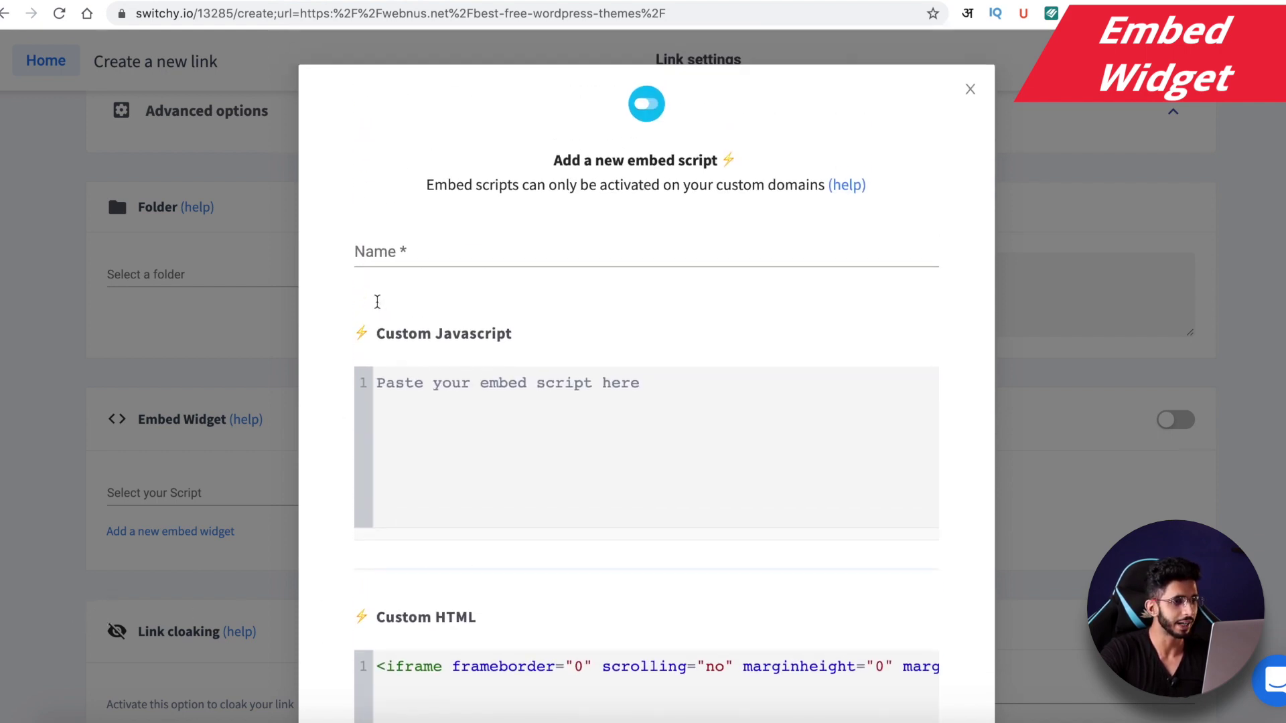
Name the embed script "YT Hosting" and set its display position to the bottom-left corner
left_click(397, 256)
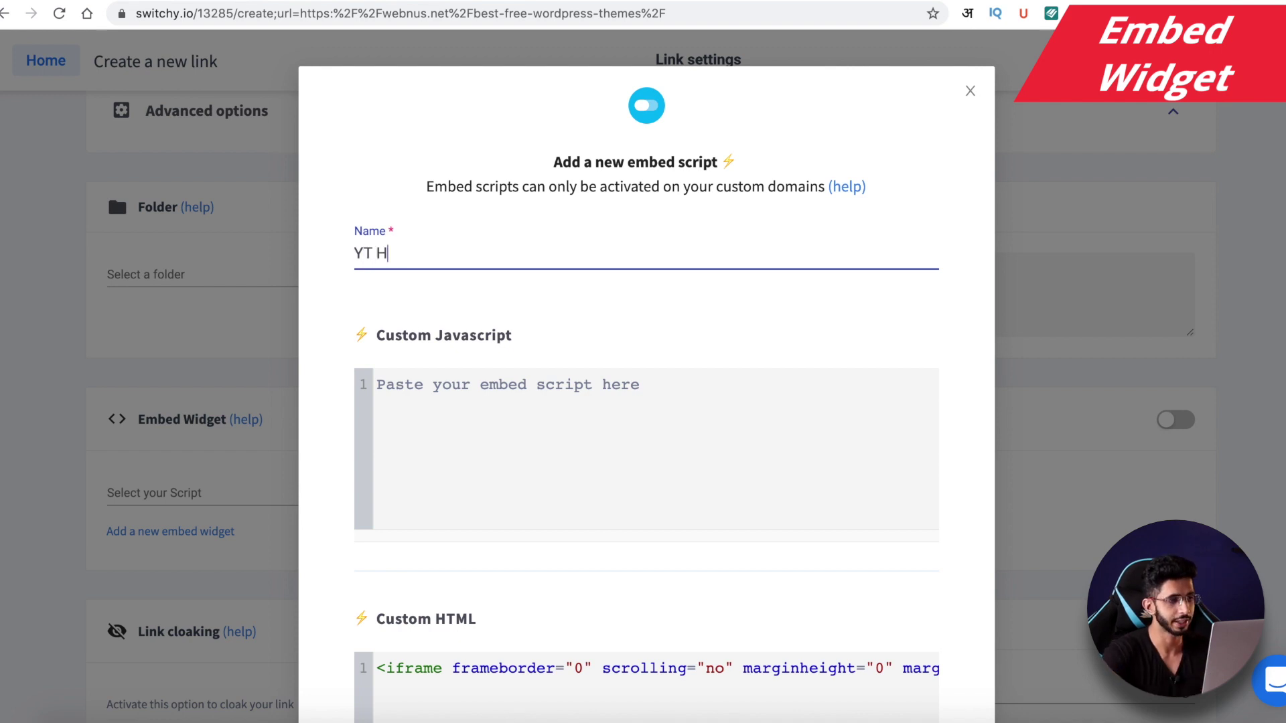
scroll(350, 360, "down", 8)
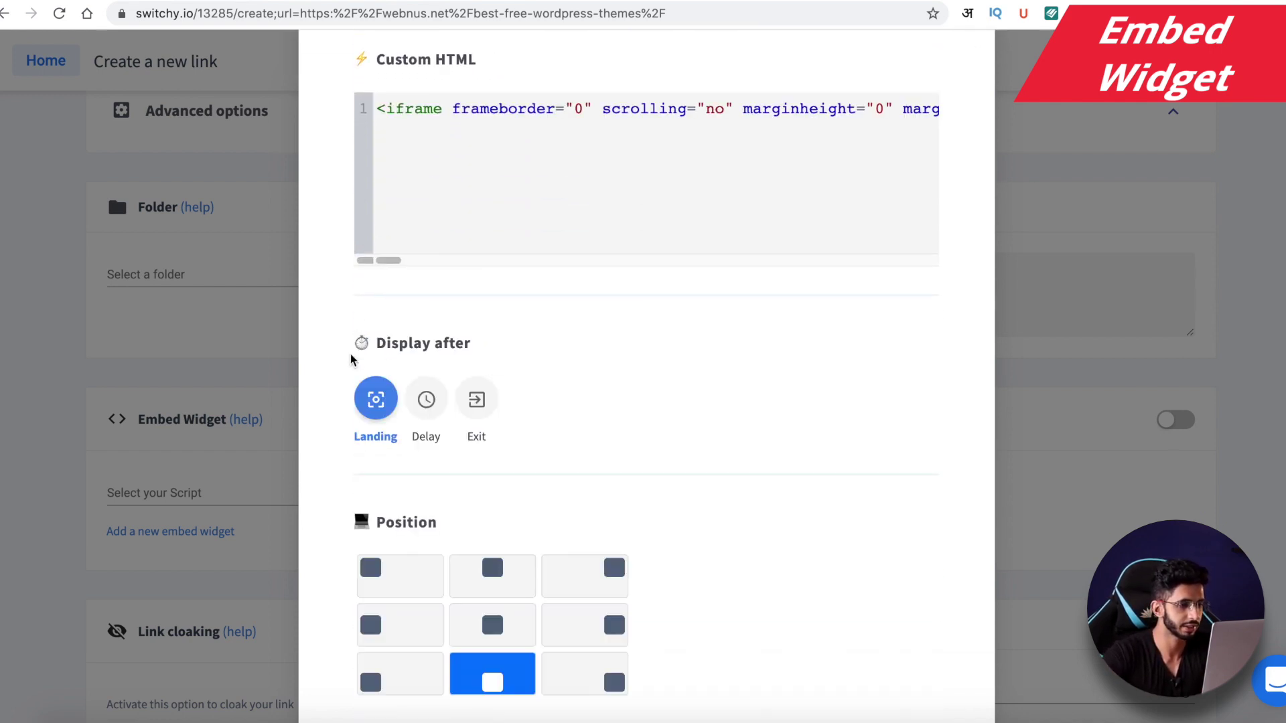
scroll(422, 467, "down", 2)
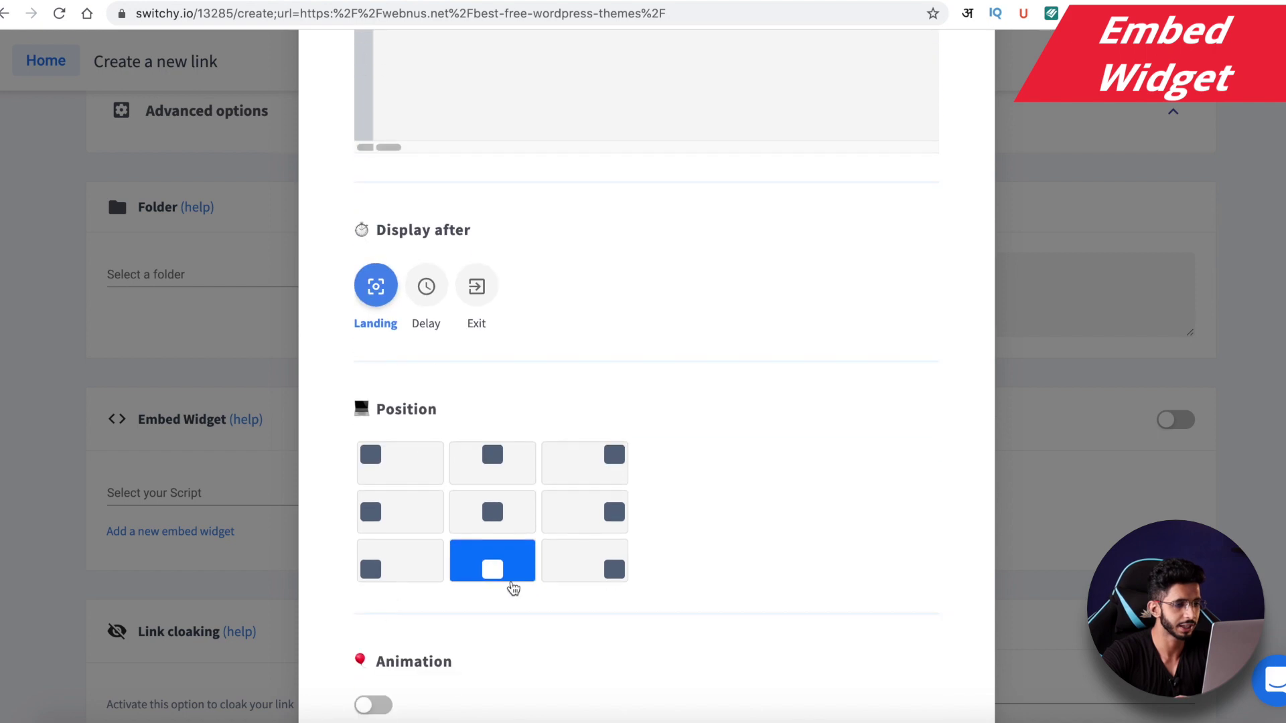
left_click(367, 575)
Enable the embed script's animation and closing option, and create the script
scroll(368, 577, "down", 3)
left_click(374, 527)
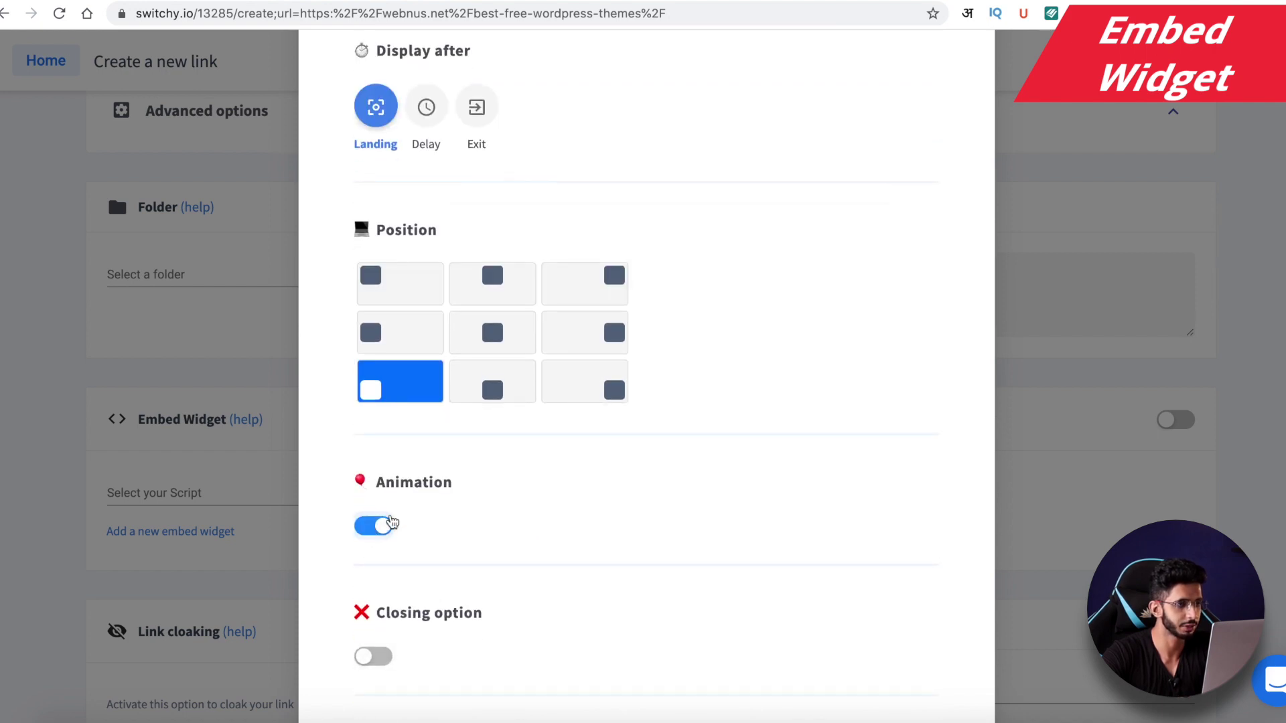
scroll(423, 502, "down", 2)
left_click(380, 541)
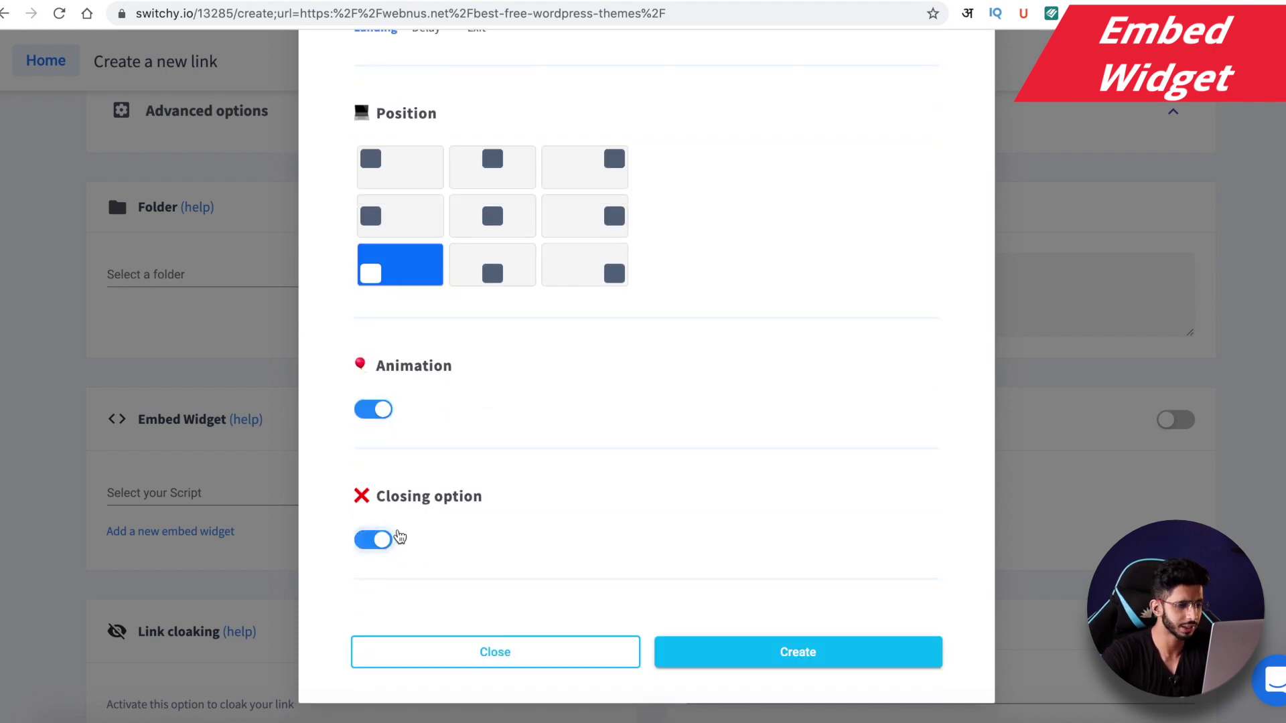
left_click(783, 665)
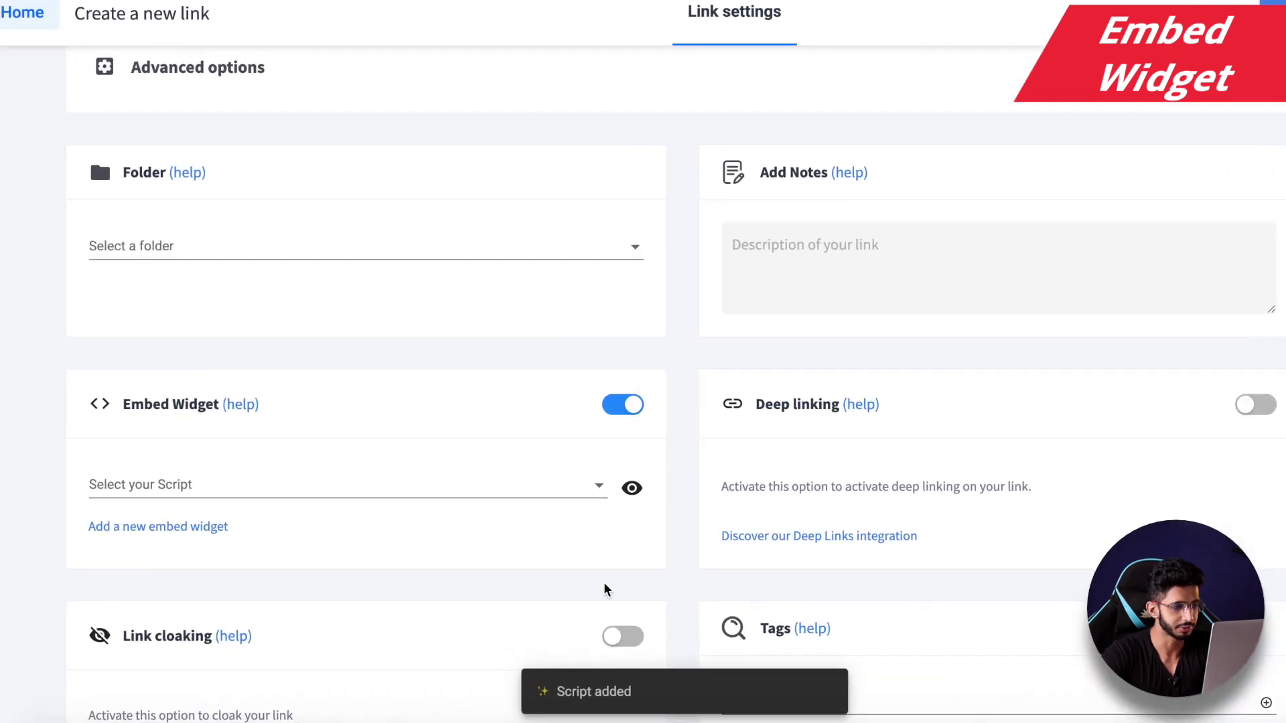
Choose the YT Hosting script for the link's Embed Widget and create the link
left_click(368, 453)
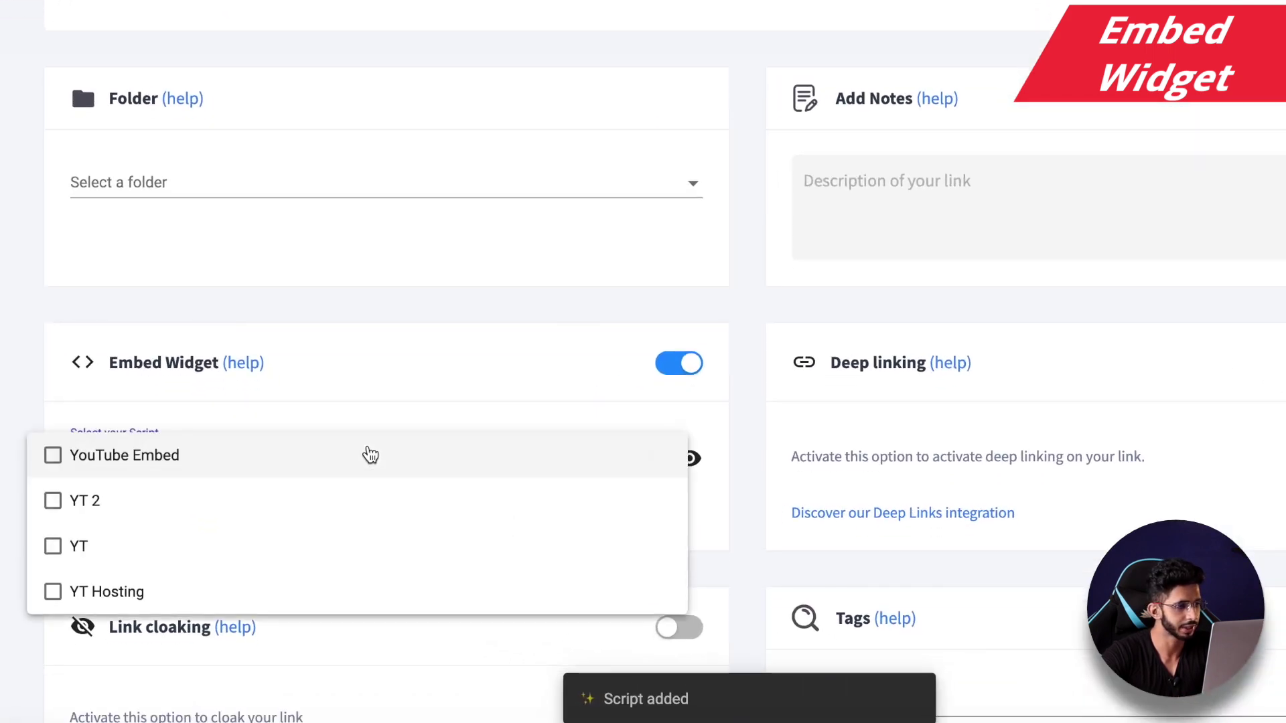
left_click(53, 592)
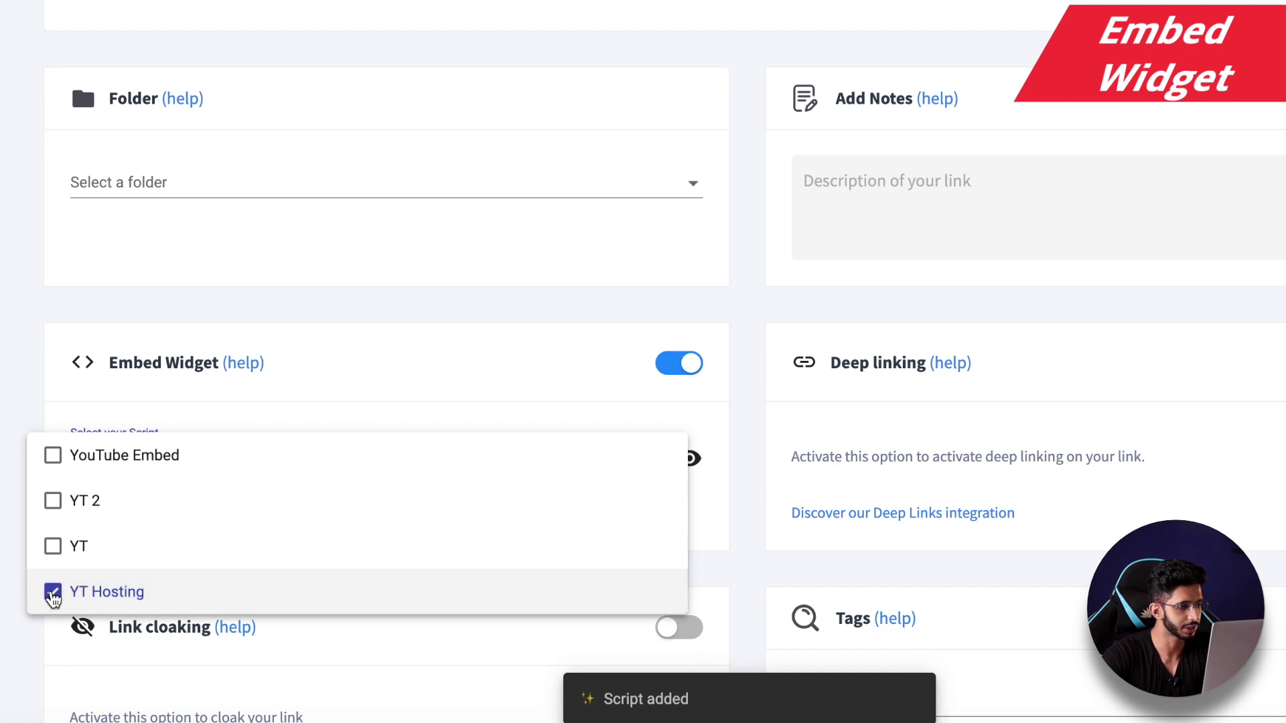
left_click(462, 336)
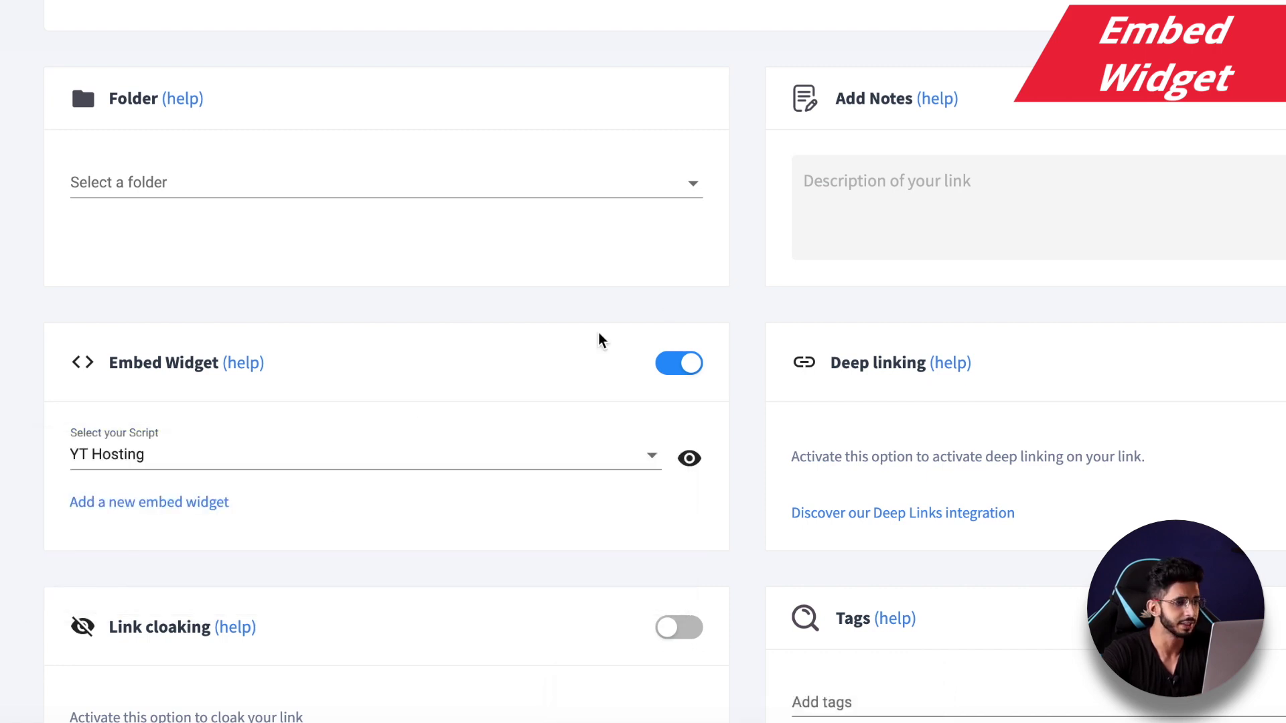
key("Return")
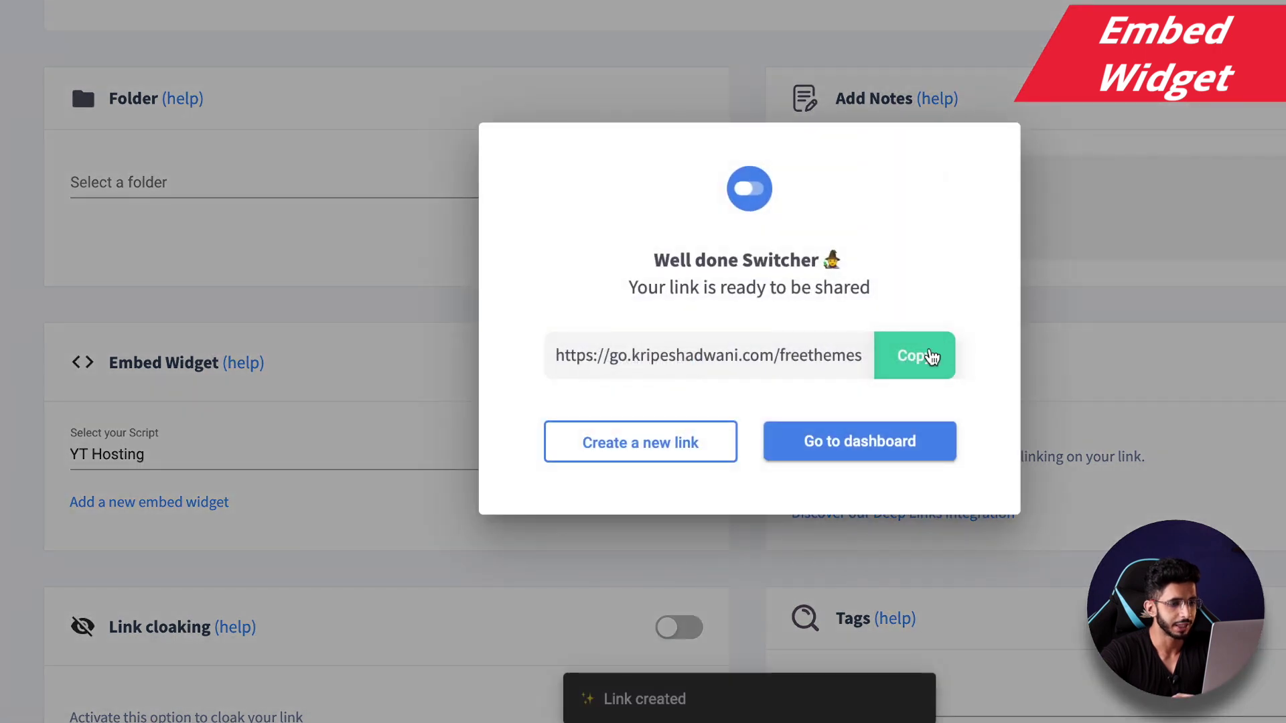
Copy the finished short link and open it in a private browser window
left_click(932, 357)
key("super+shift+n")
key("super+v")
key("Return")
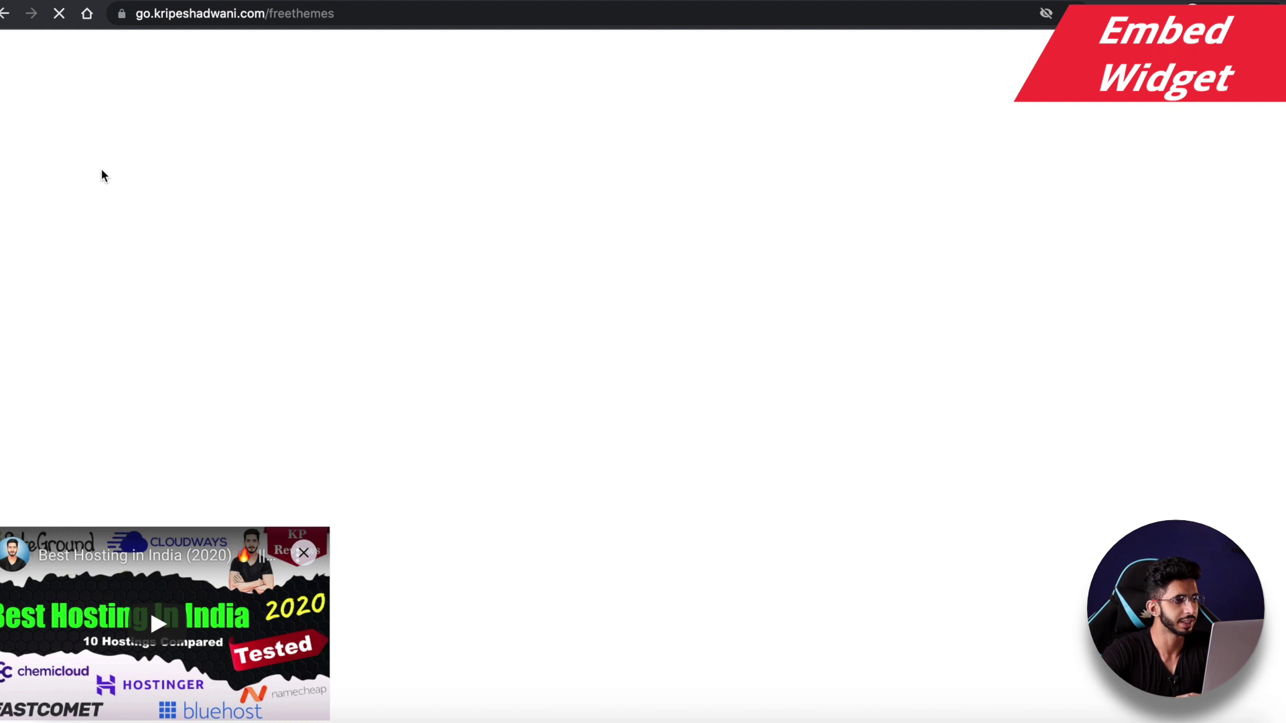
Examine the WordPress themes article with its embedded video widget and the short address it is shown under
scroll(208, 246, "down", 5)
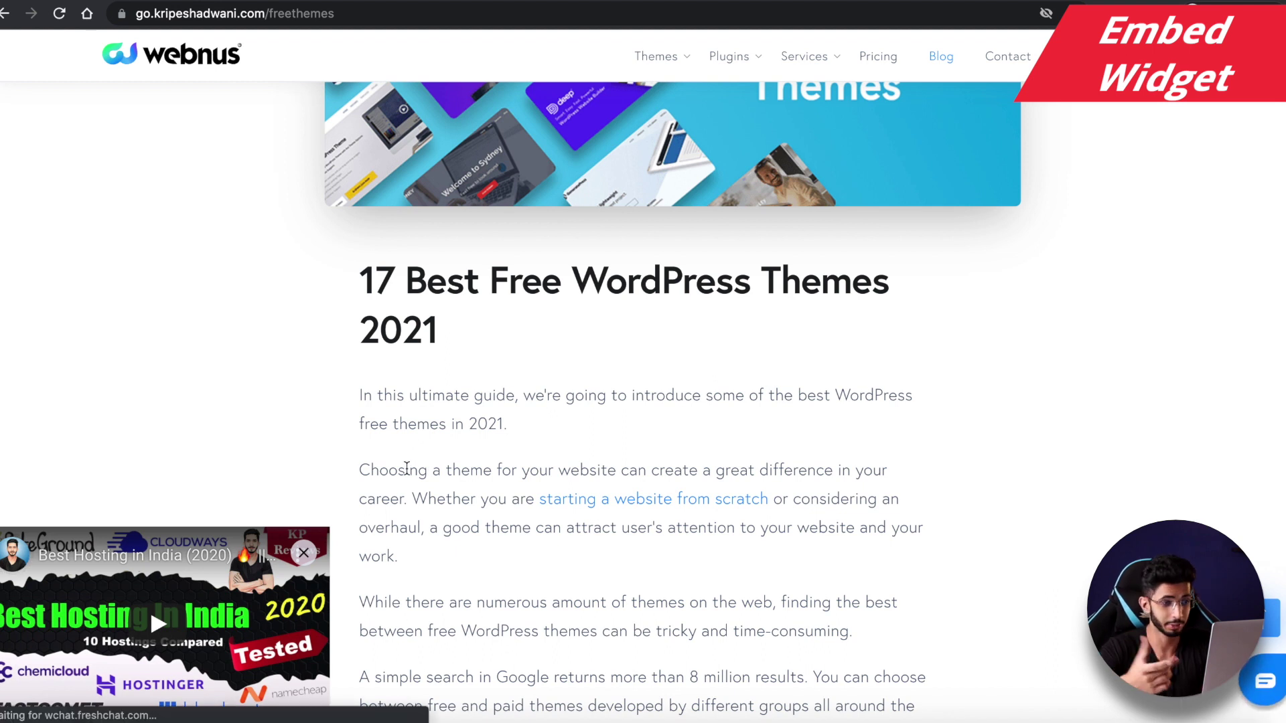
scroll(430, 405, "down", 6)
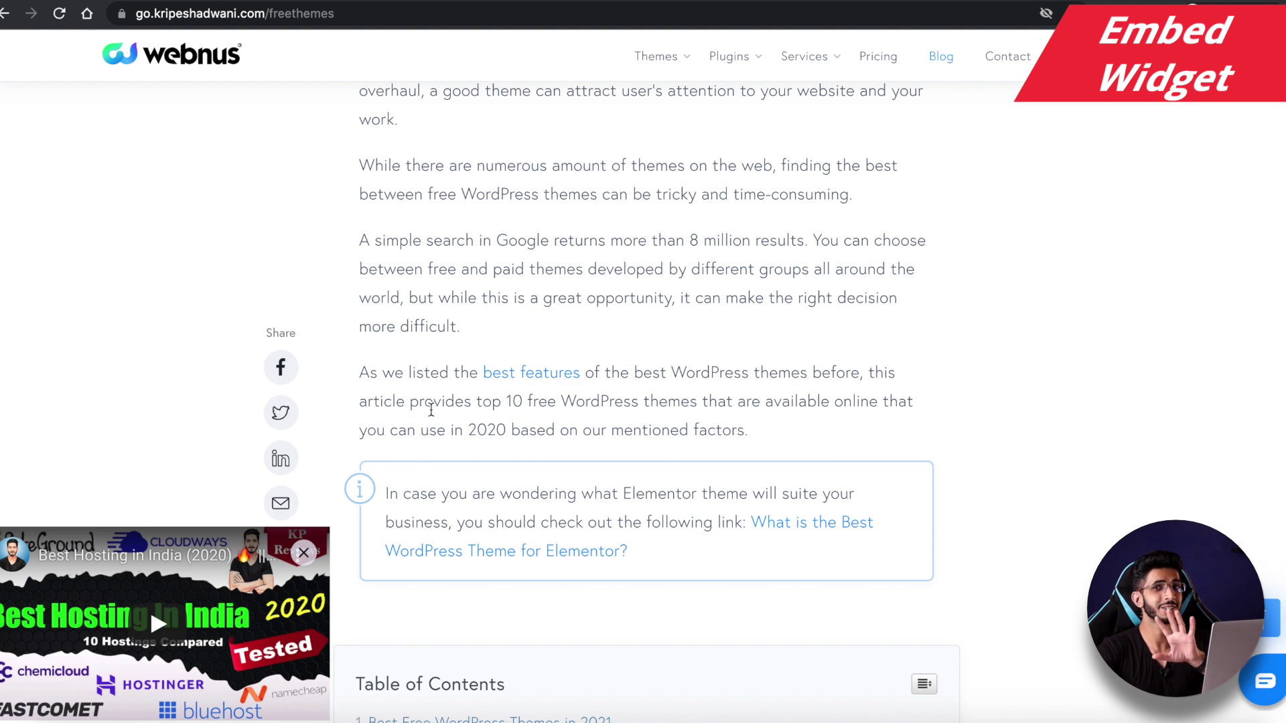
scroll(431, 410, "down", 5)
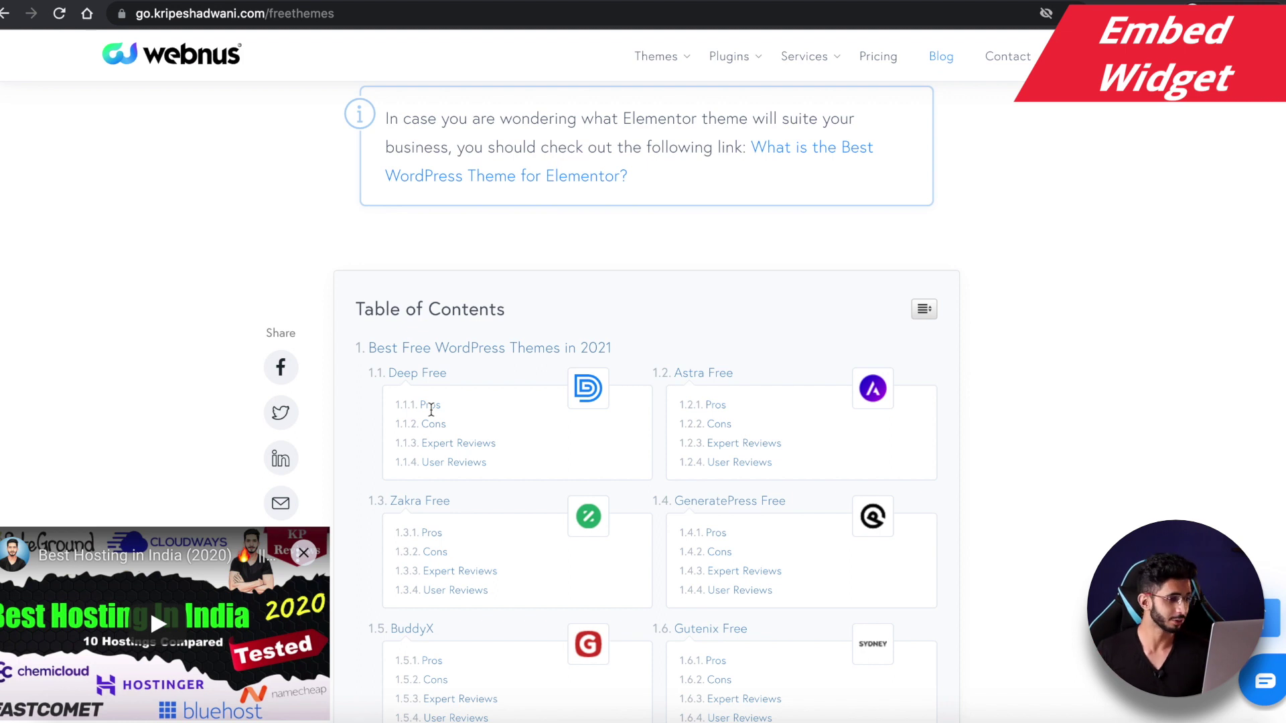
scroll(431, 408, "up", 15)
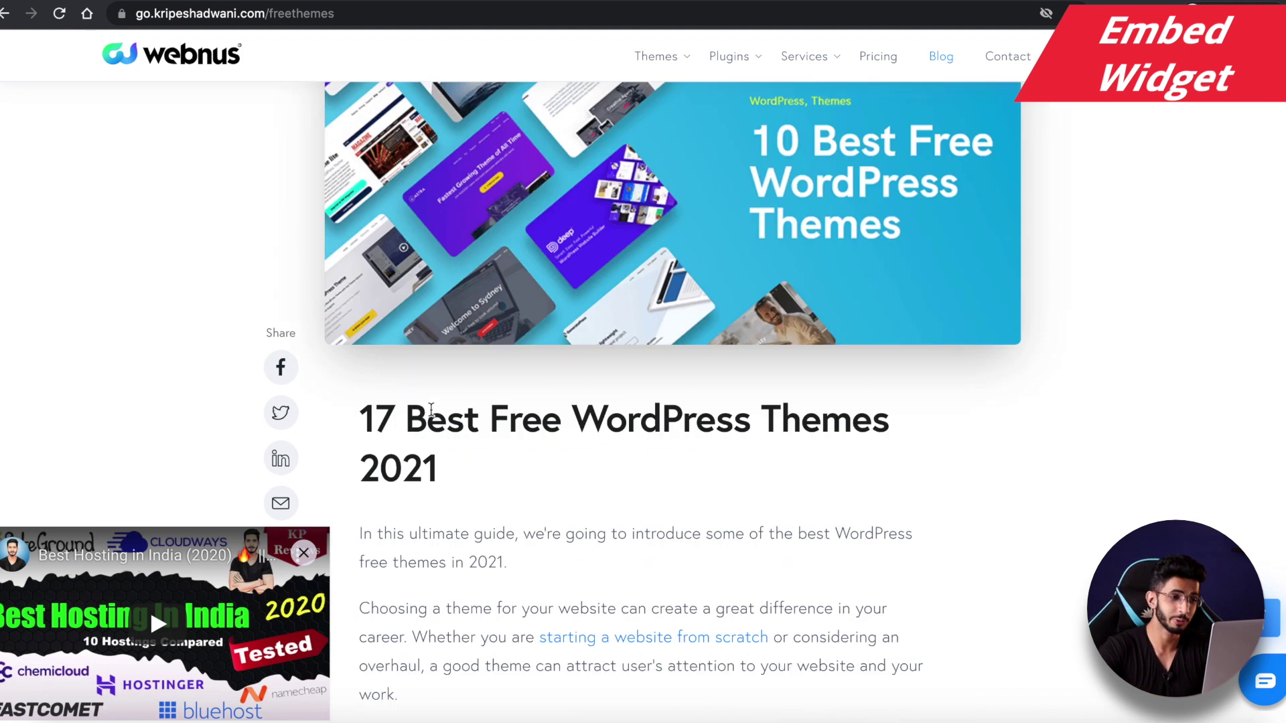
scroll(560, 276, "down", 13)
scroll(509, 167, "down", 10)
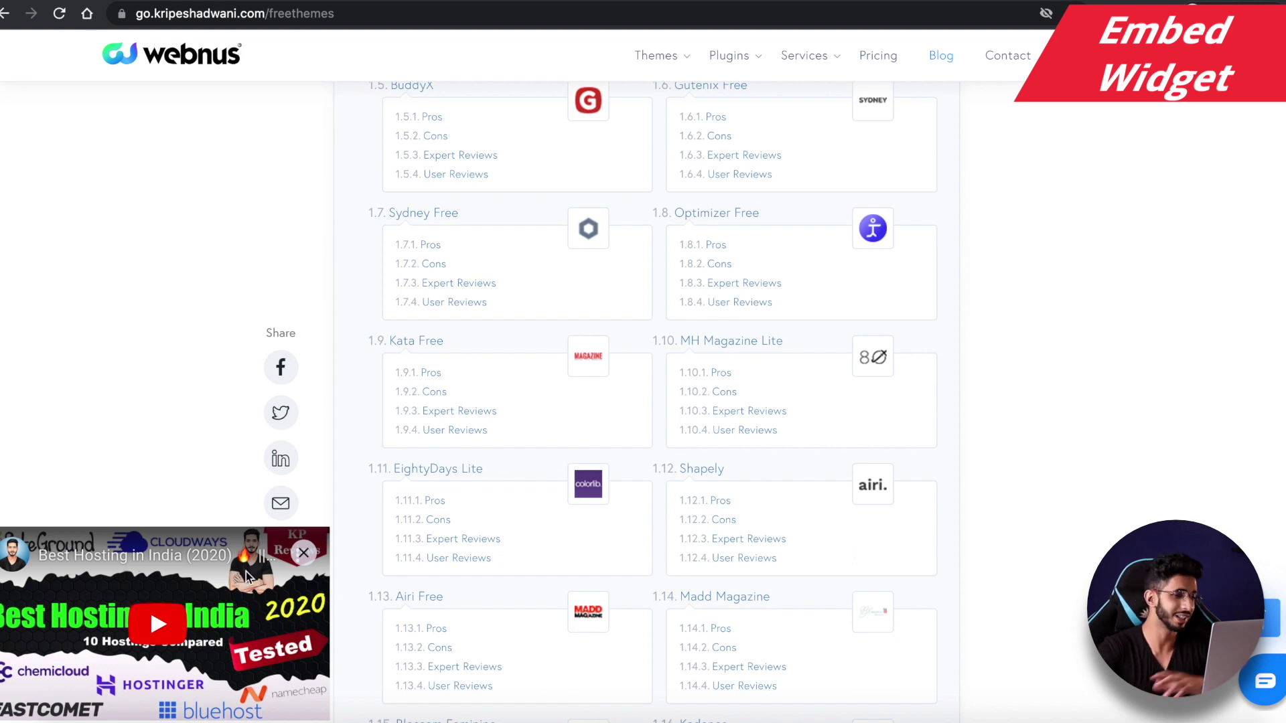
scroll(546, 314, "down", 8)
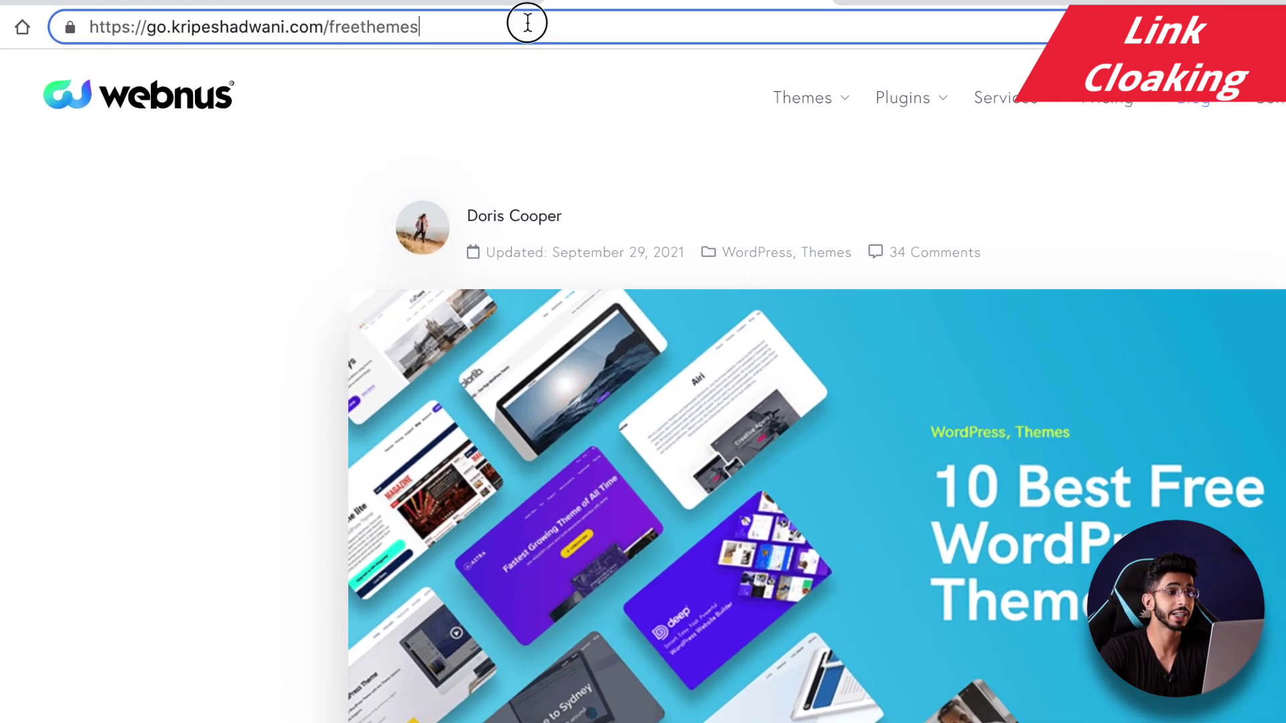
left_click(525, 20)
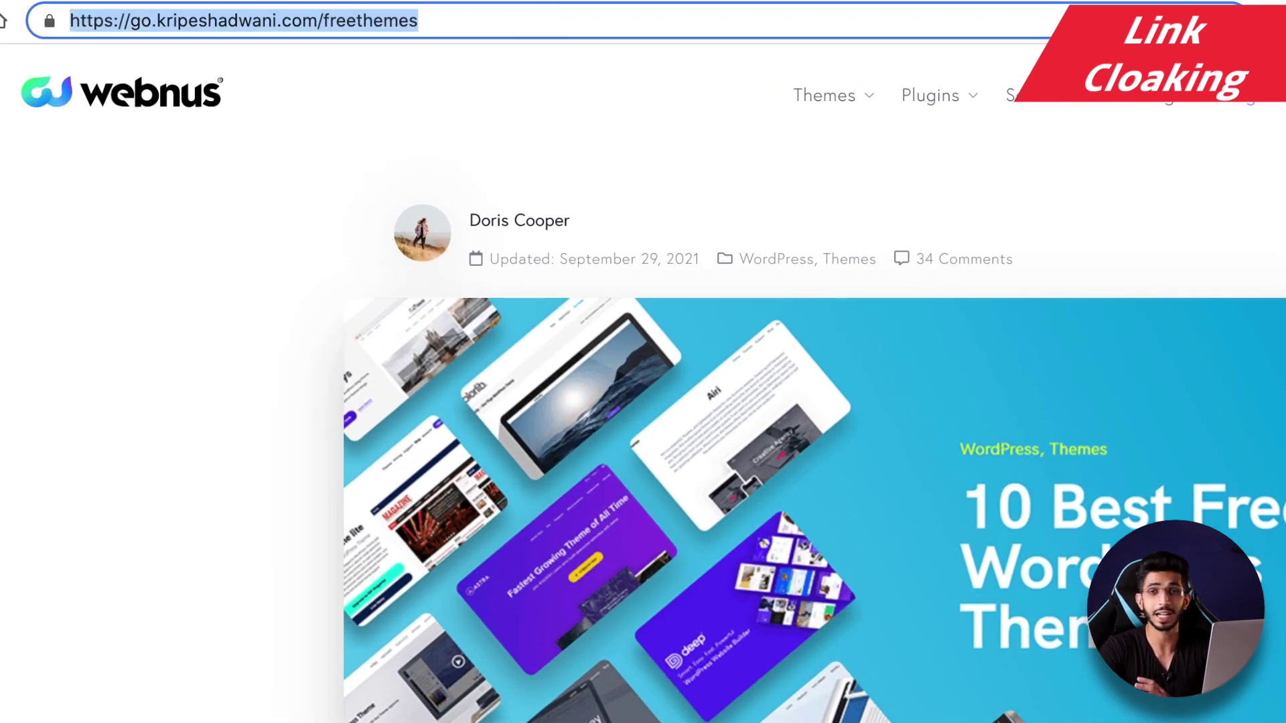
left_click(501, 20)
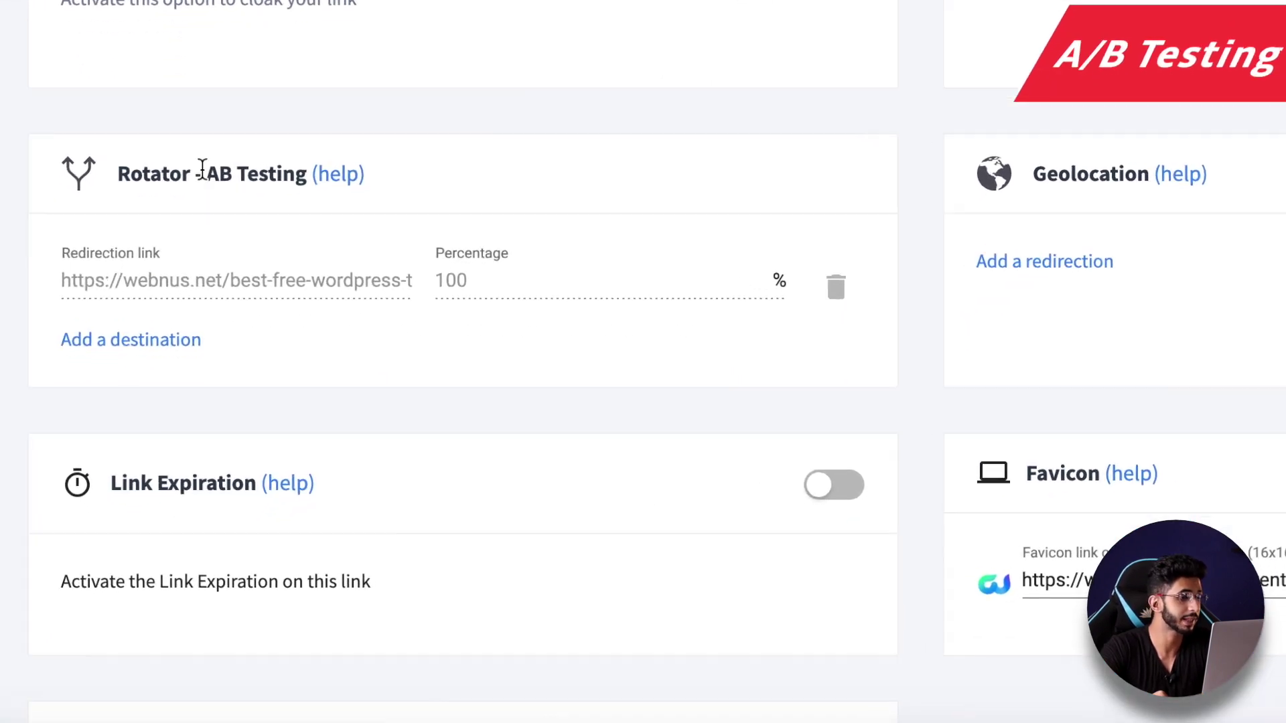
Add a second destination to the link's AB testing rotator and clear its default percentage
left_click_drag(204, 173, 294, 176)
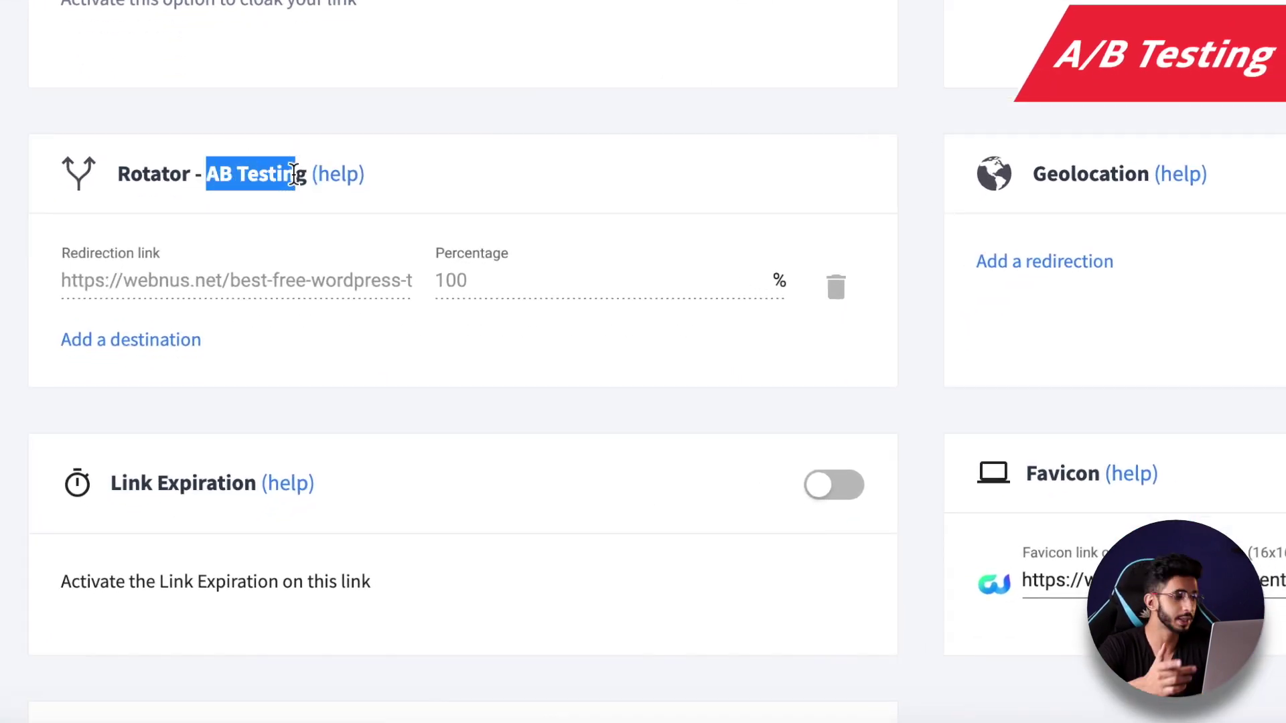
left_click(161, 341)
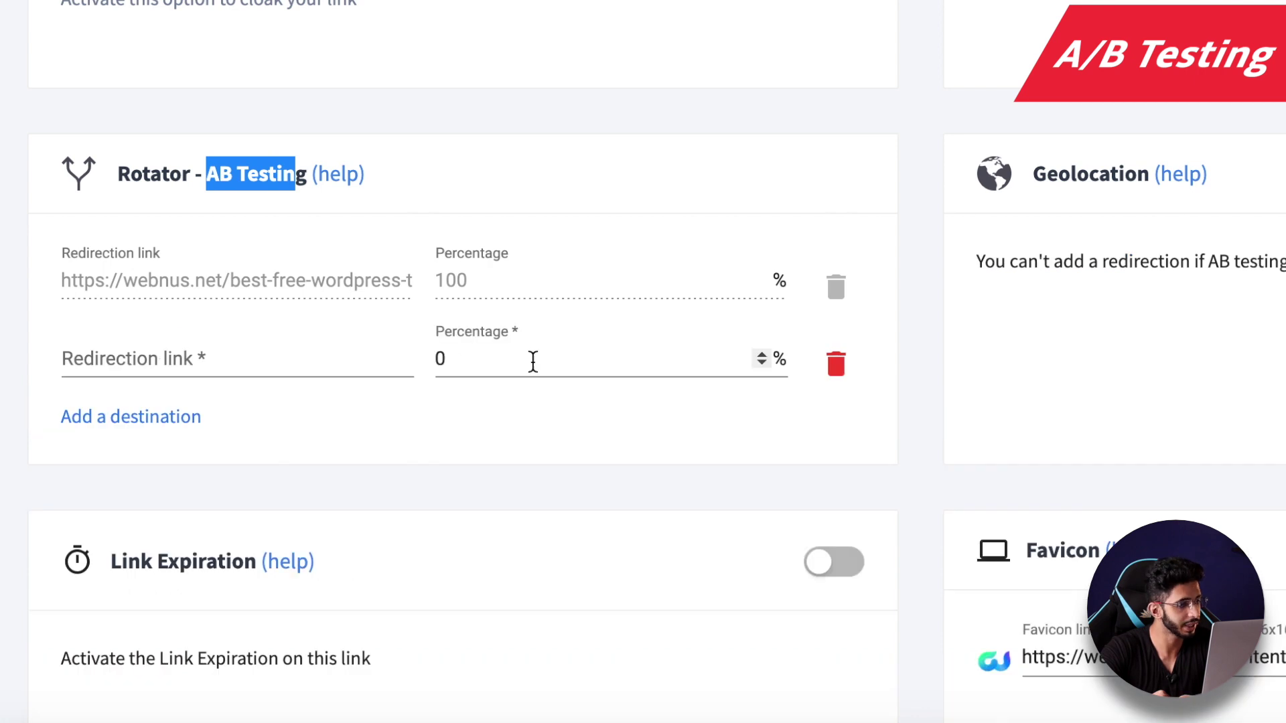
left_click(261, 355)
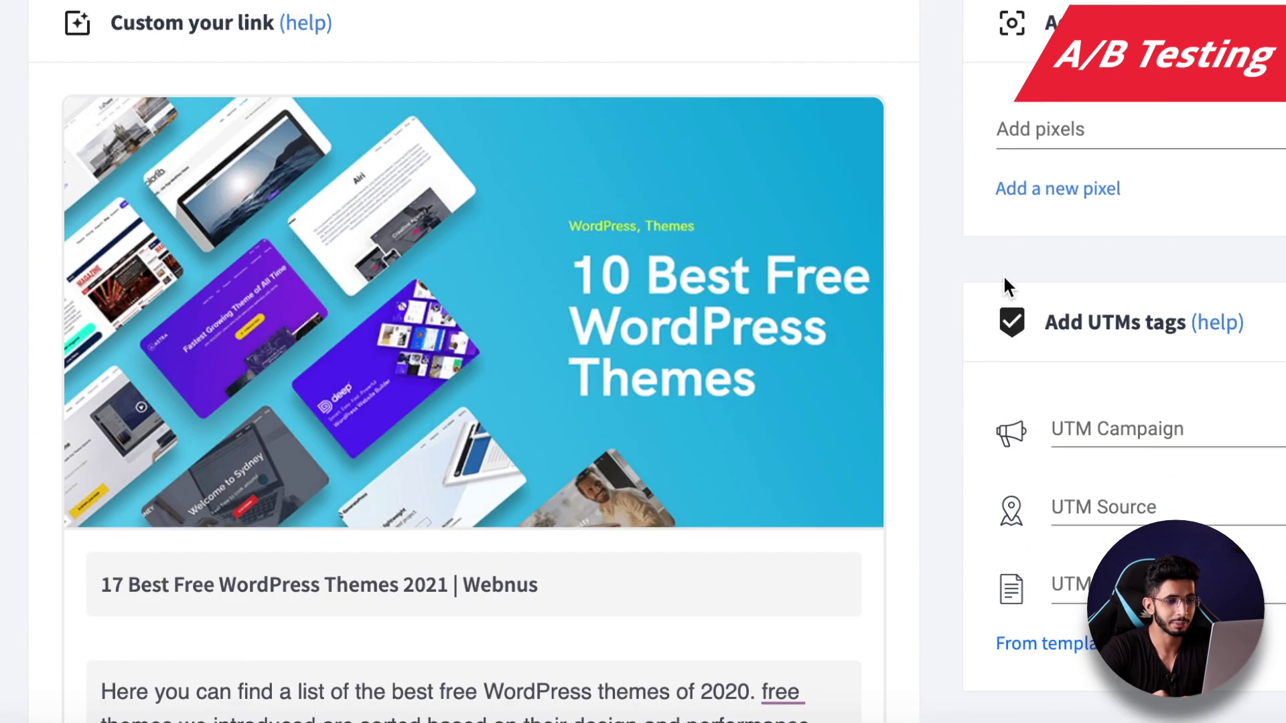
scroll(1004, 278, "down", 8)
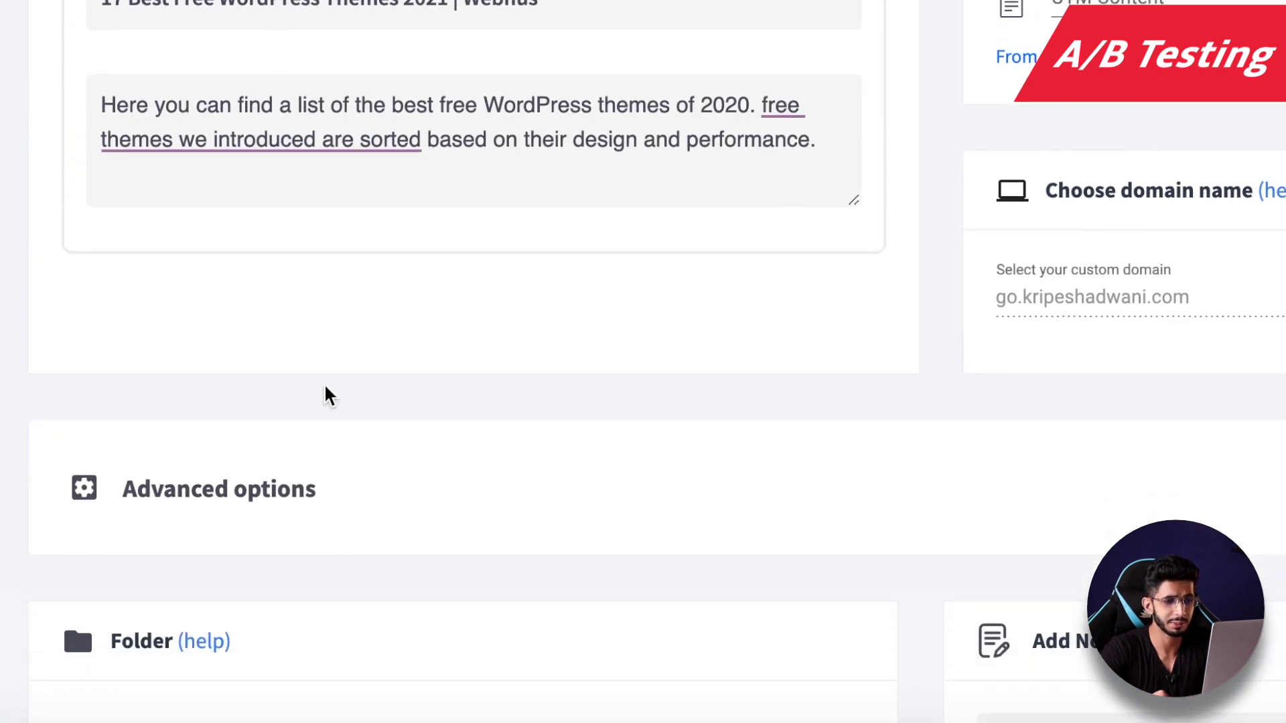
scroll(325, 383, "down", 15)
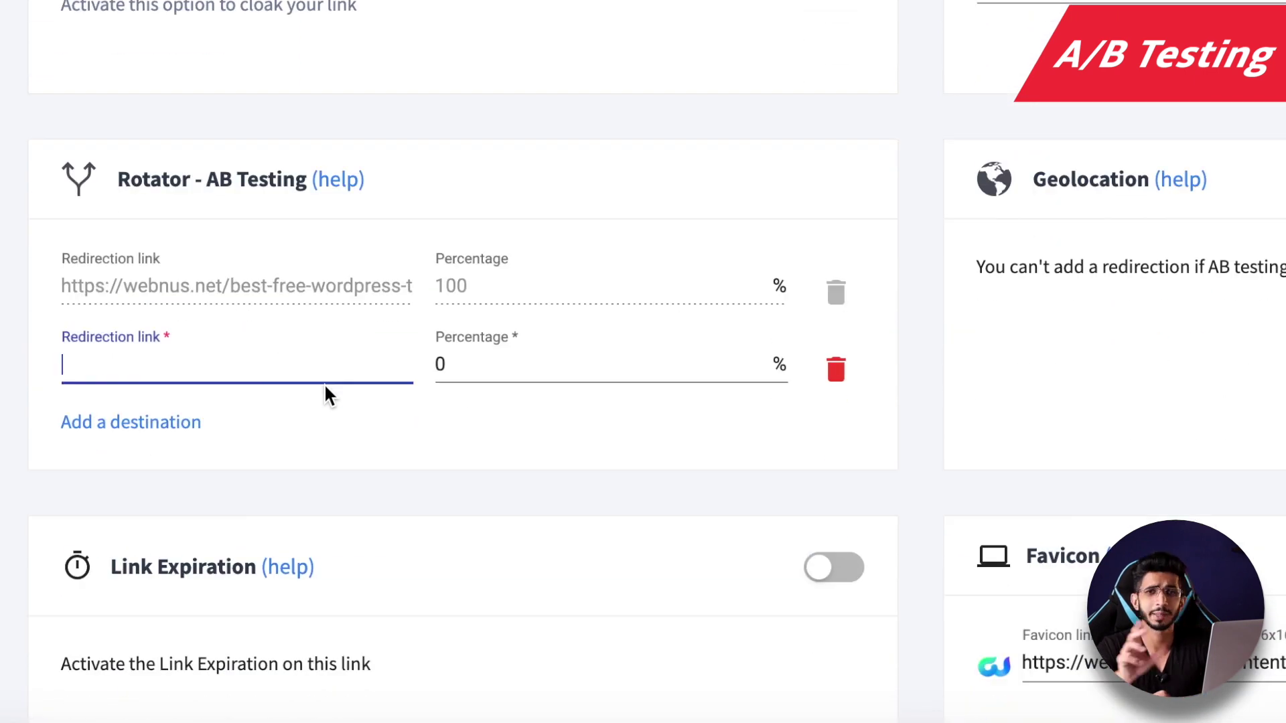
left_click(286, 284)
left_click(277, 354)
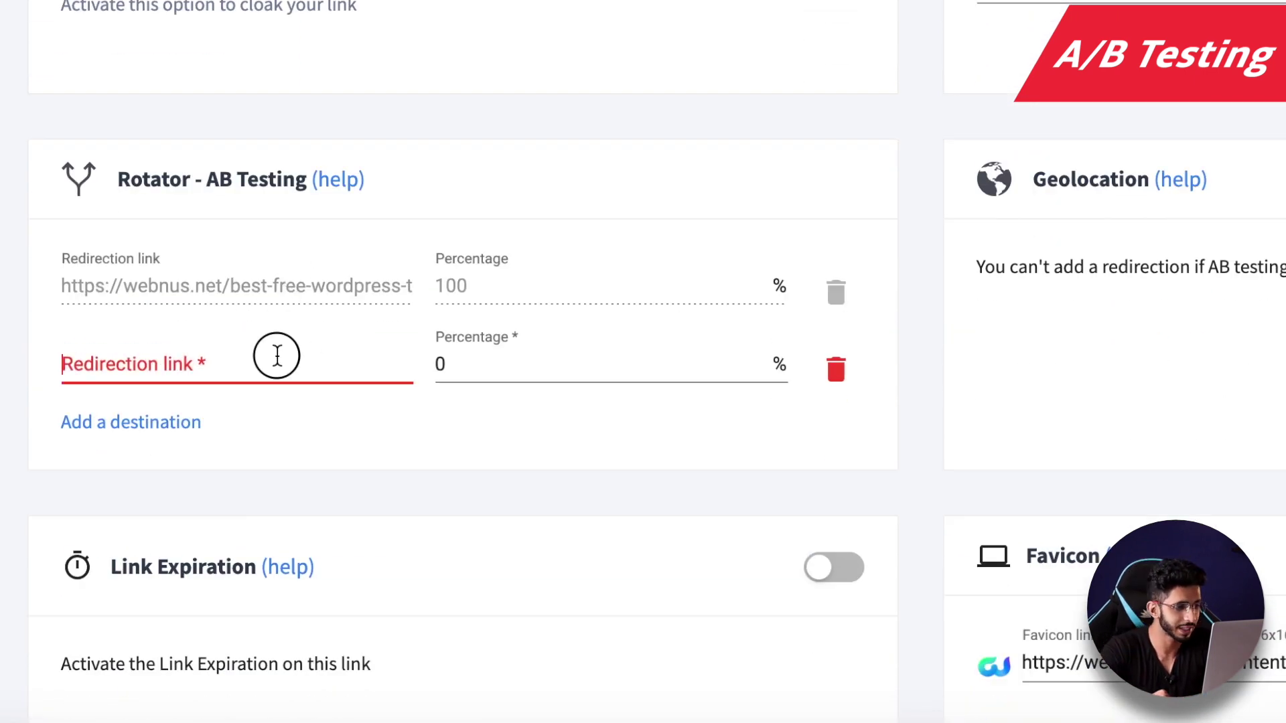
left_click(576, 381)
left_click(576, 354)
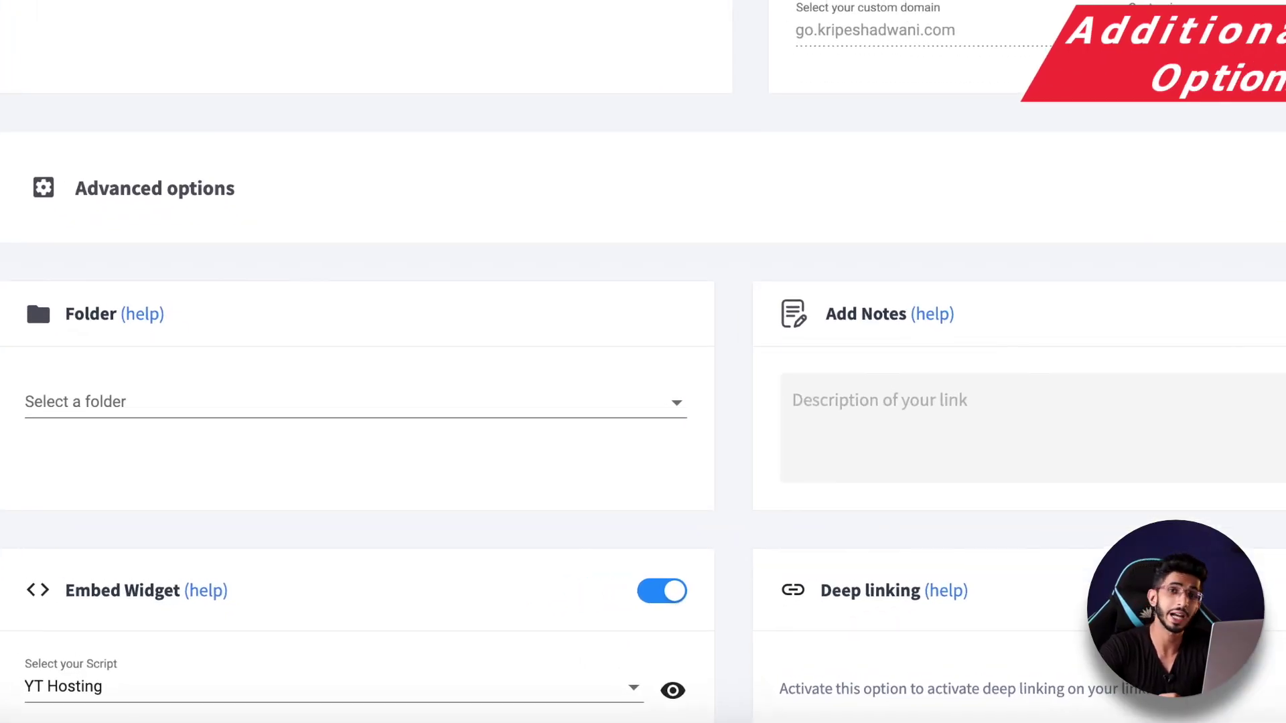
Look through the folders available for the link without assigning one
scroll(196, 353, "down", 2)
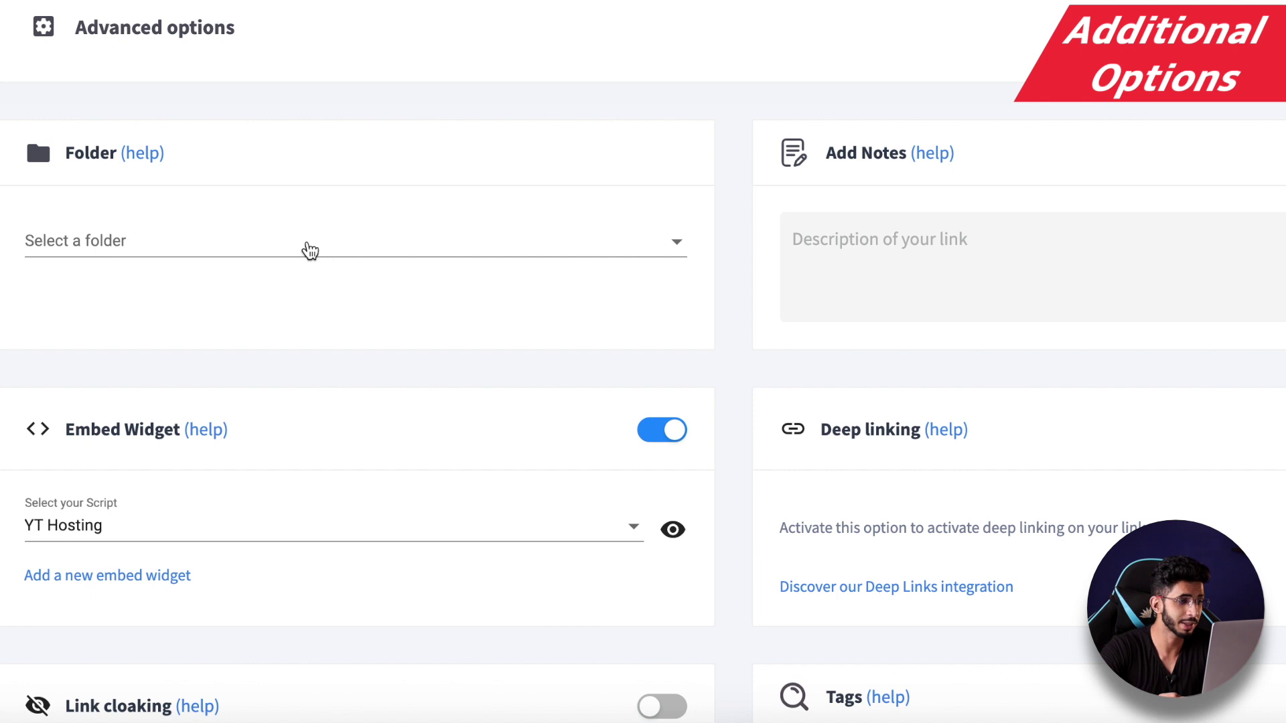
left_click(307, 250)
key("Escape")
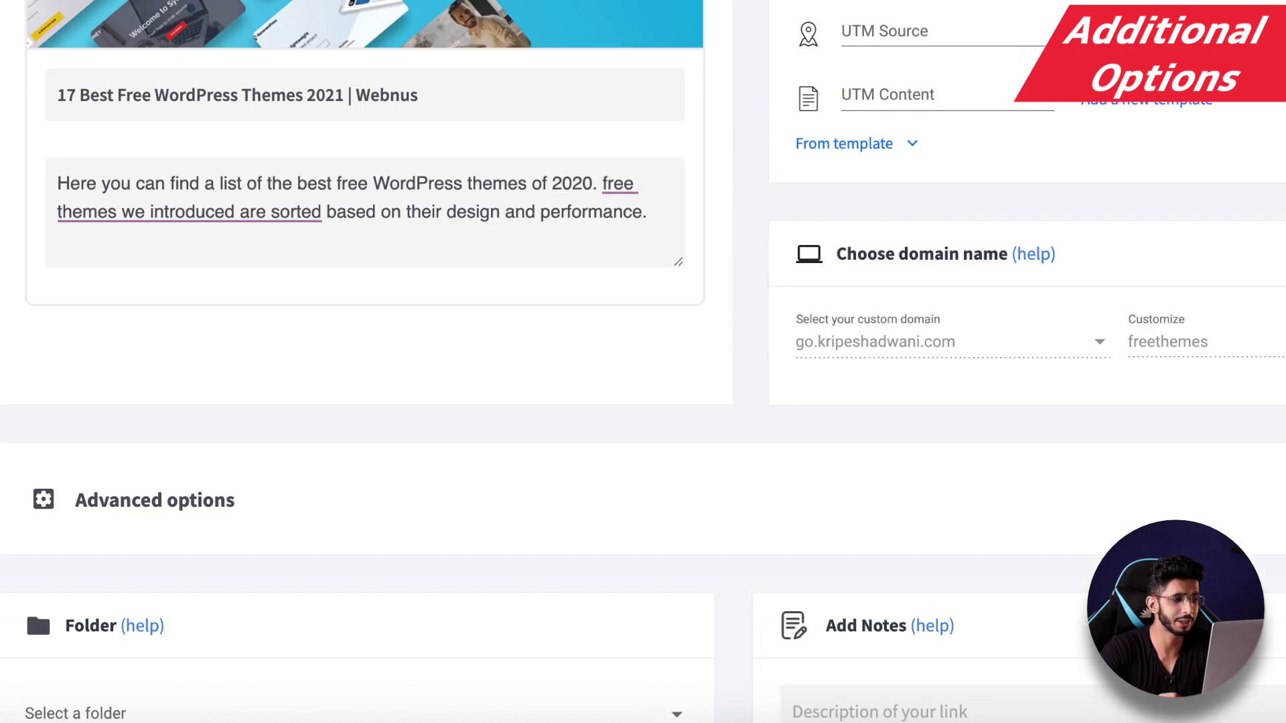
scroll(143, 296, "down", 5)
left_click(105, 366)
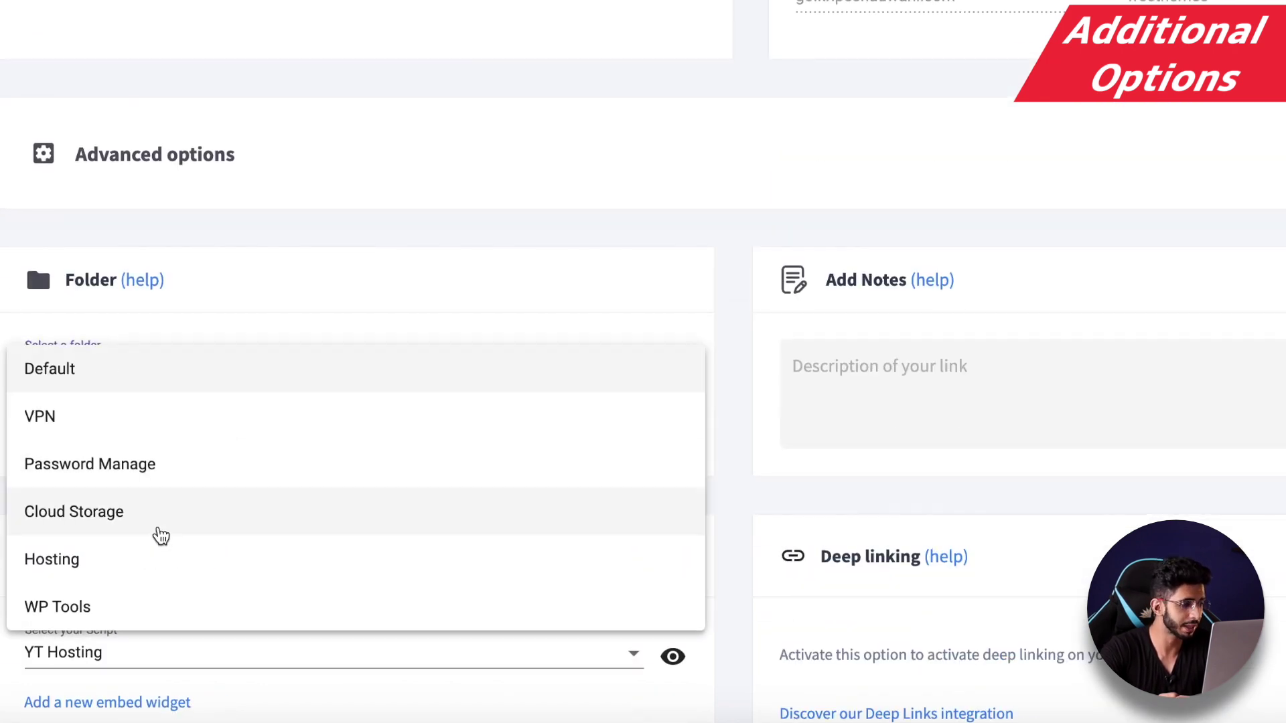
key("Escape")
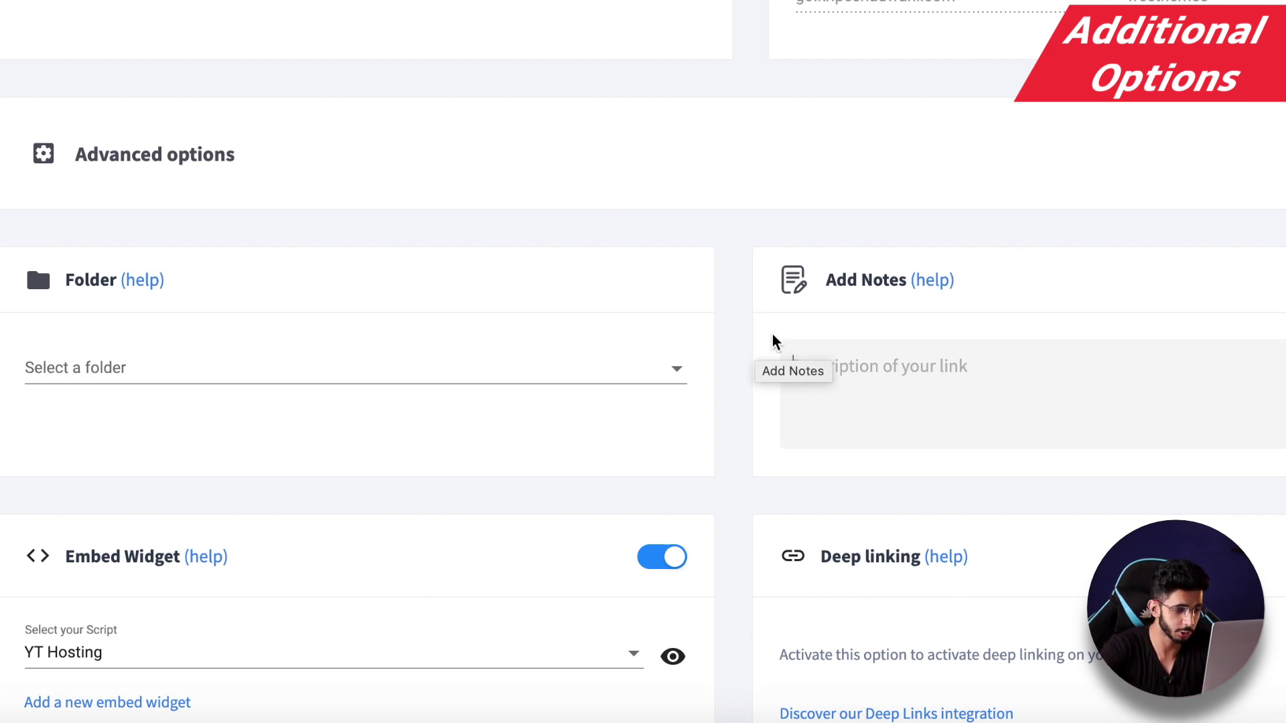
Try to enable deep linking for the WordPress themes link
scroll(750, 348, "down", 7)
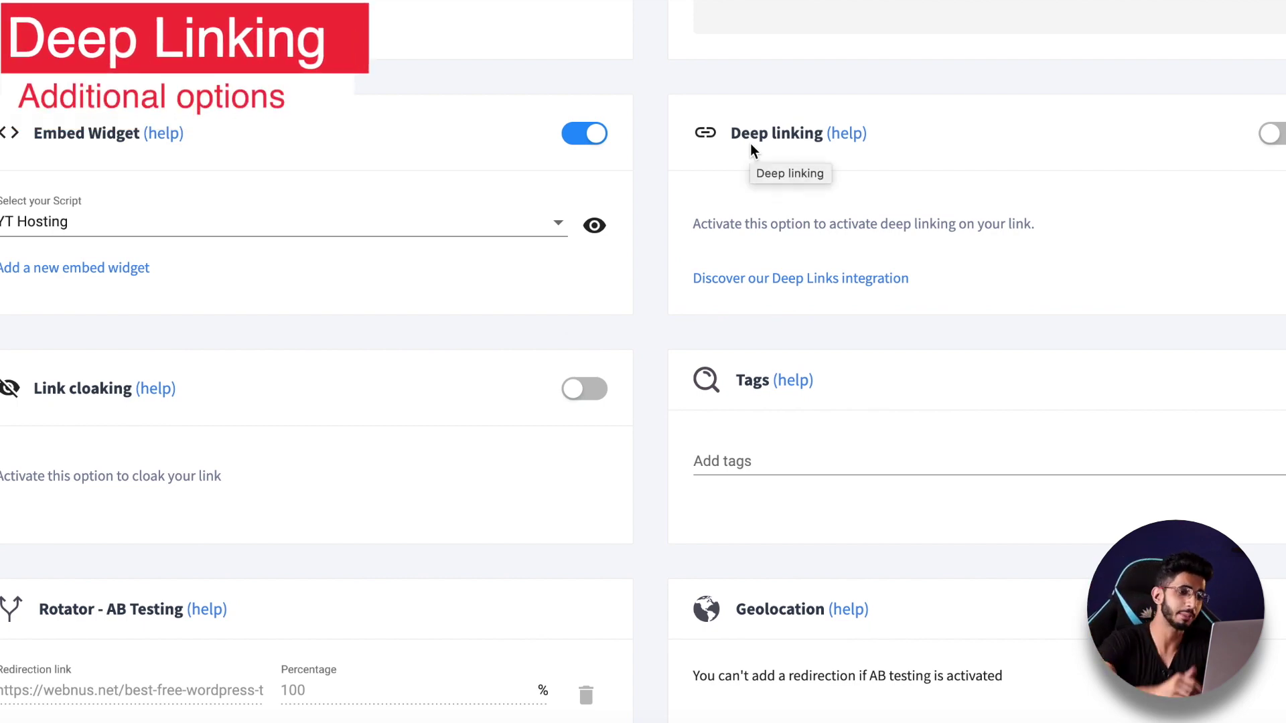
left_click(1272, 134)
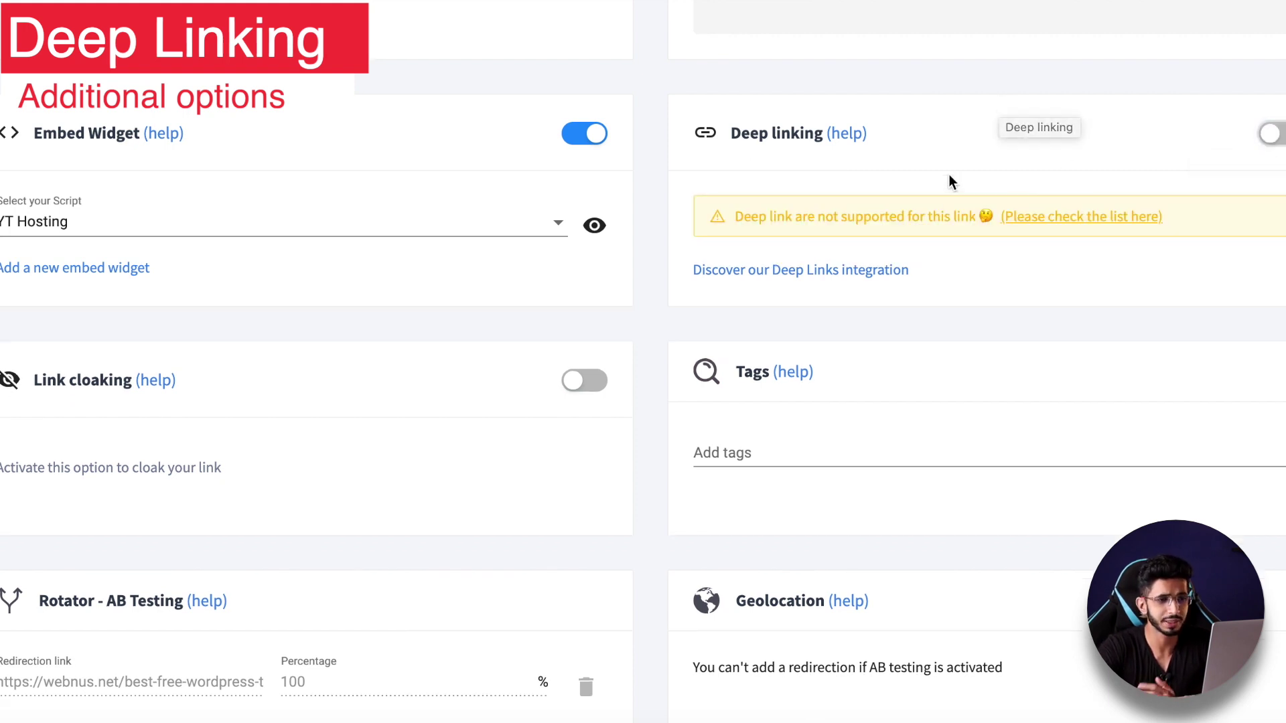
scroll(1018, 141, "down", 1)
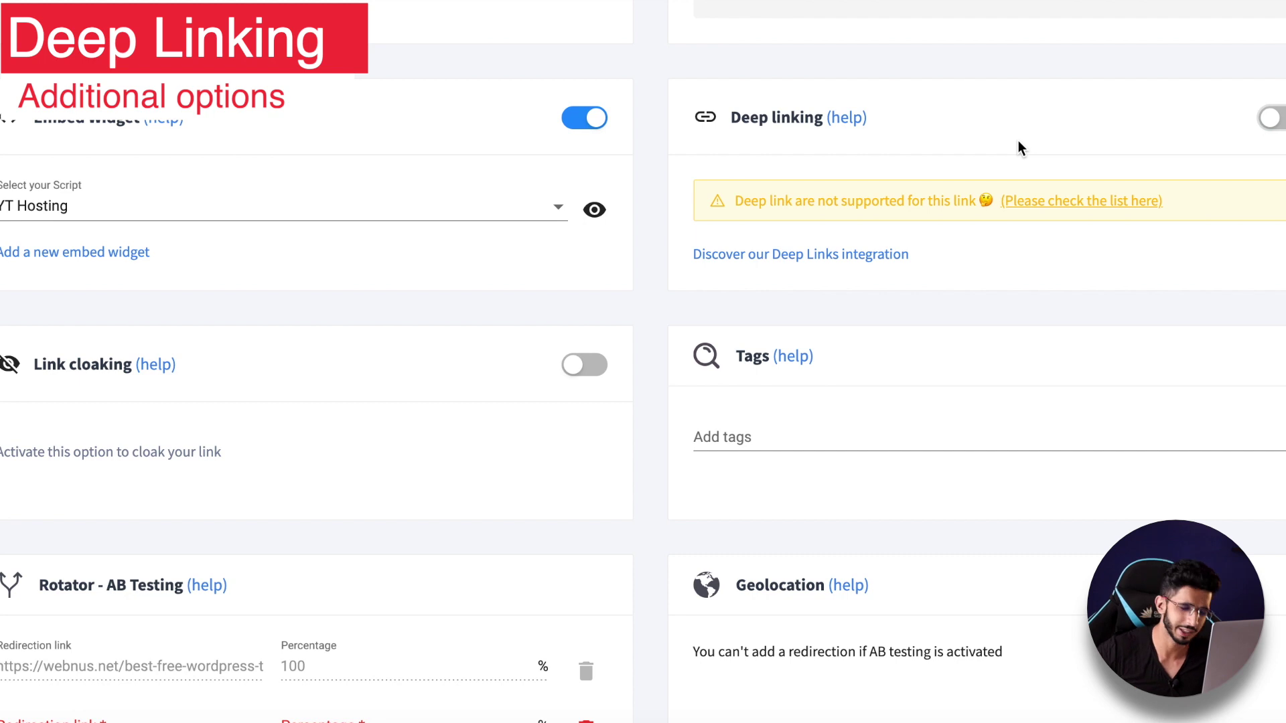
Look at the link's Tags field without adding any tag
scroll(760, 214, "down", 3)
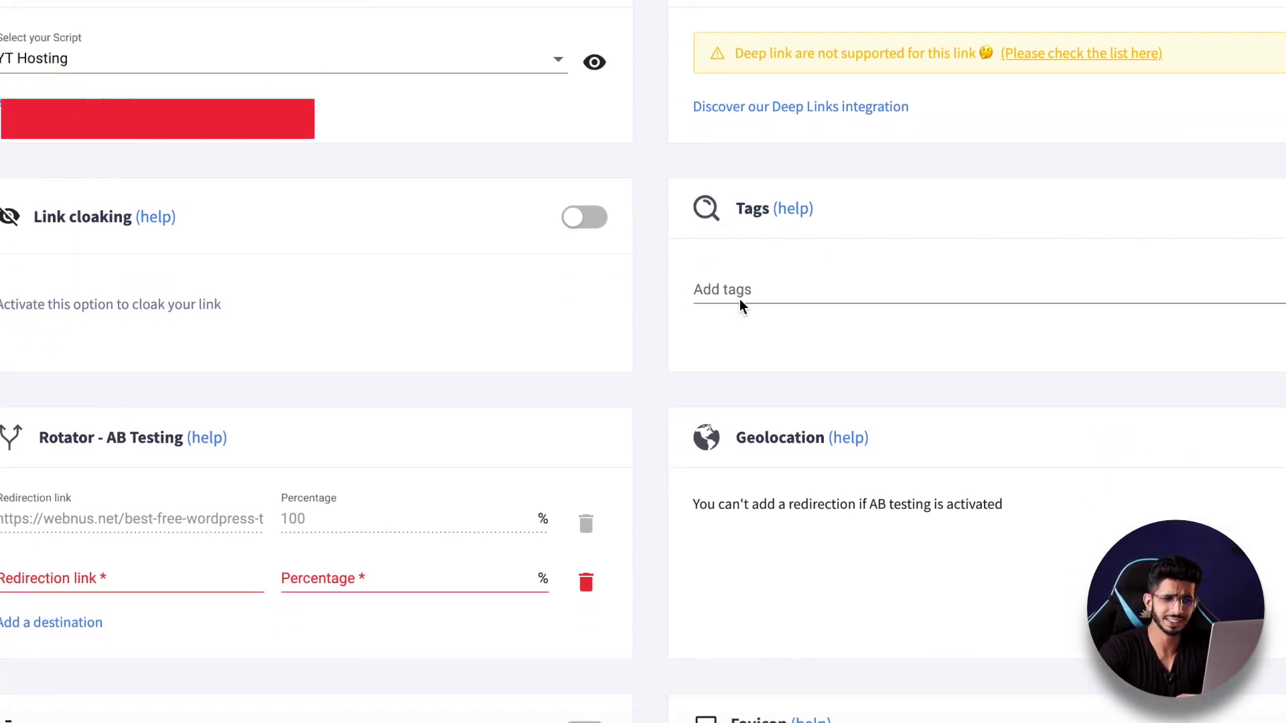
left_click(742, 306)
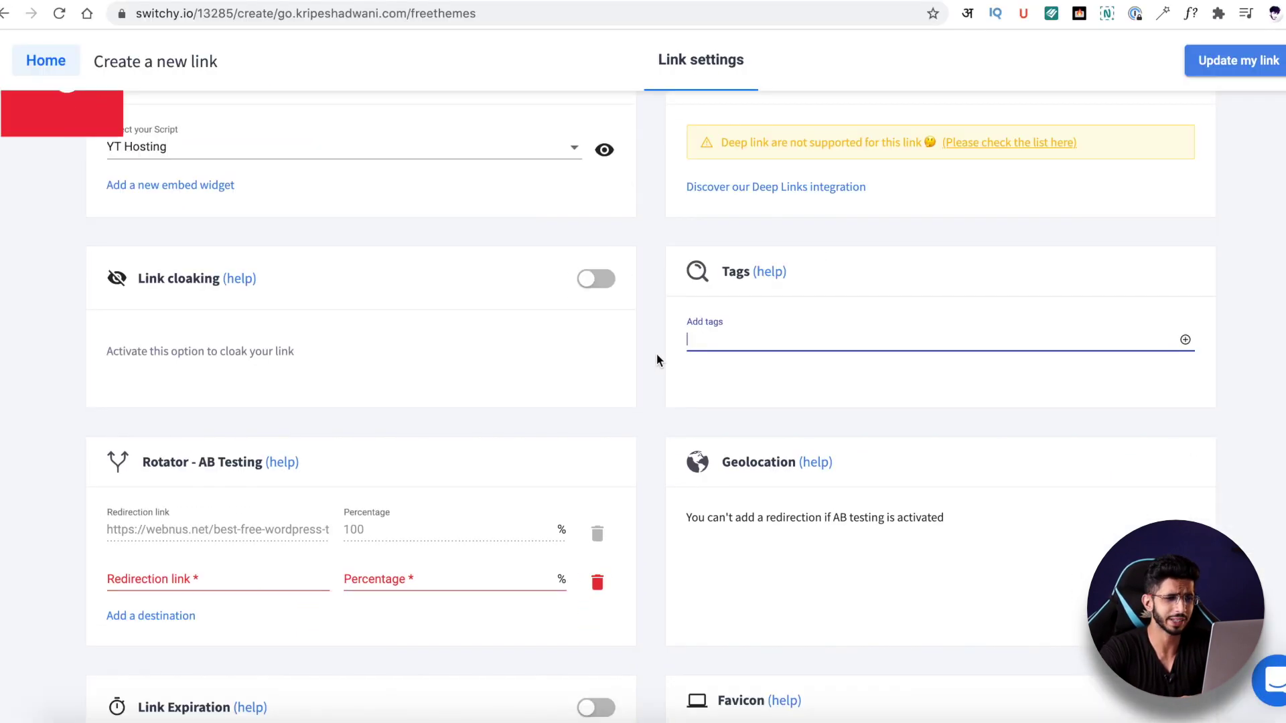
left_click(660, 309)
Remove the empty second AB testing destination and add a geolocation redirection to bluehost.com for United States of America,USA
scroll(661, 309, "down", 3)
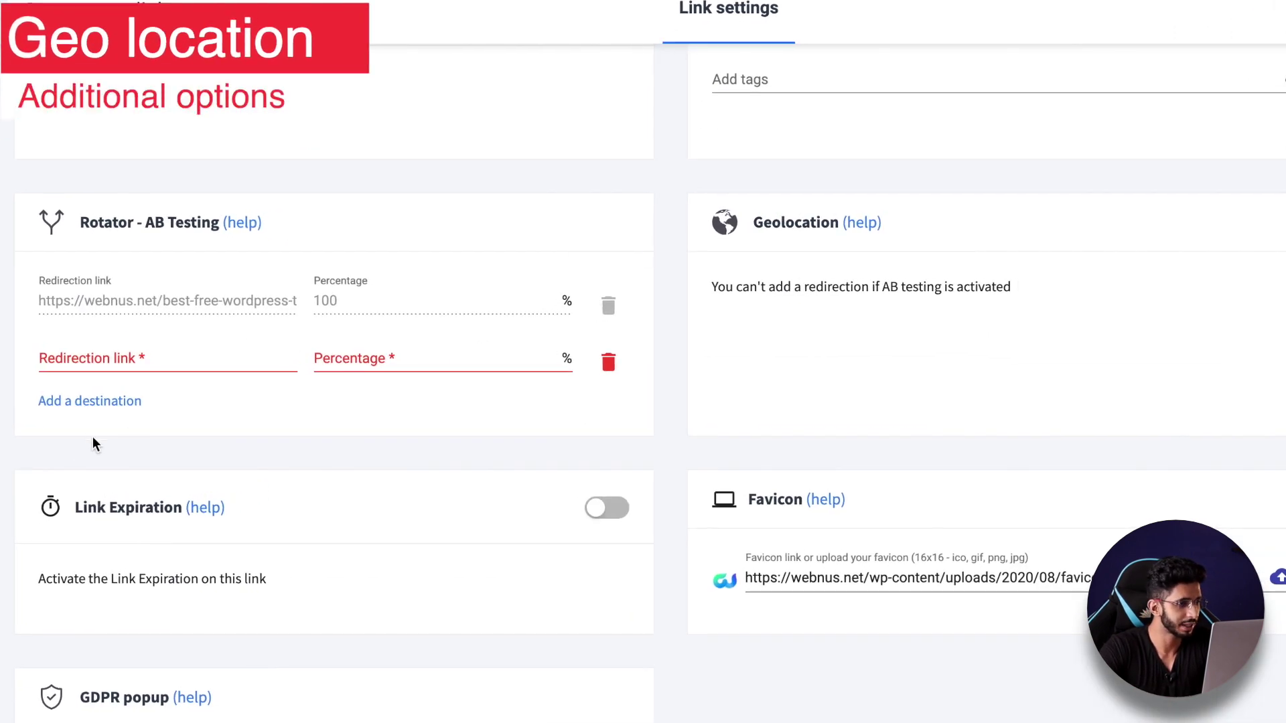
left_click(606, 358)
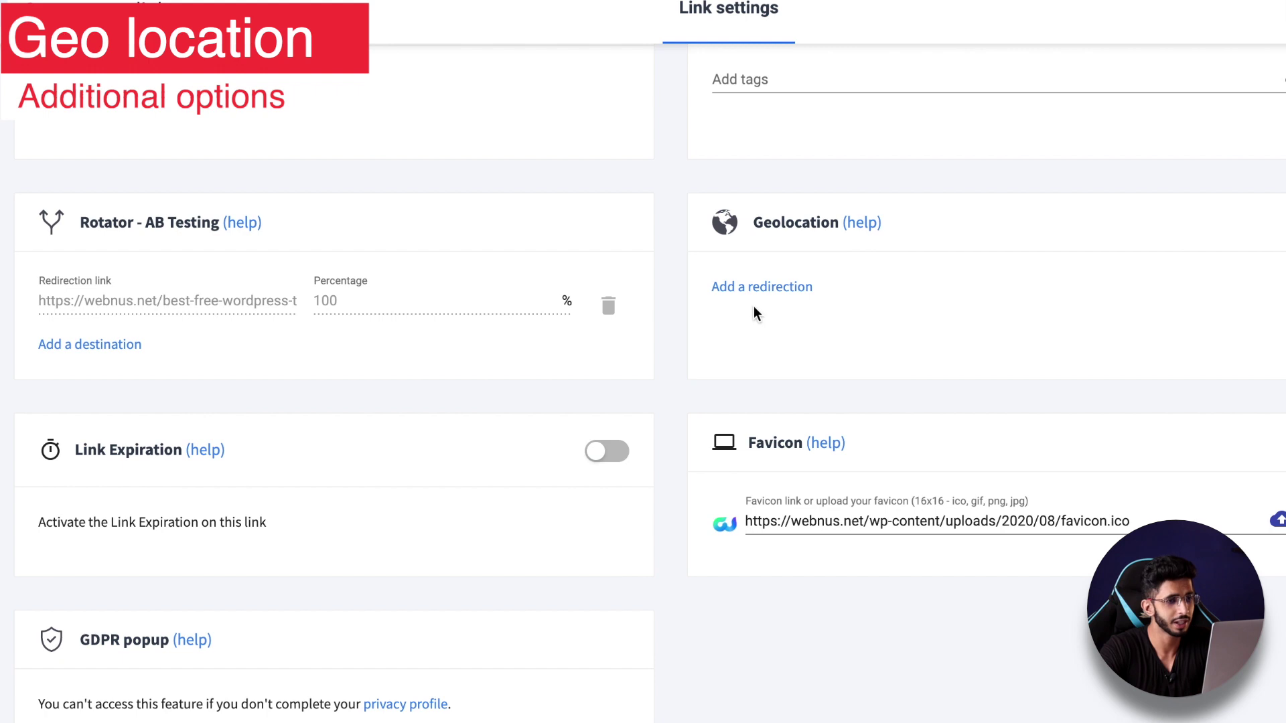
left_click(764, 288)
left_click(828, 308)
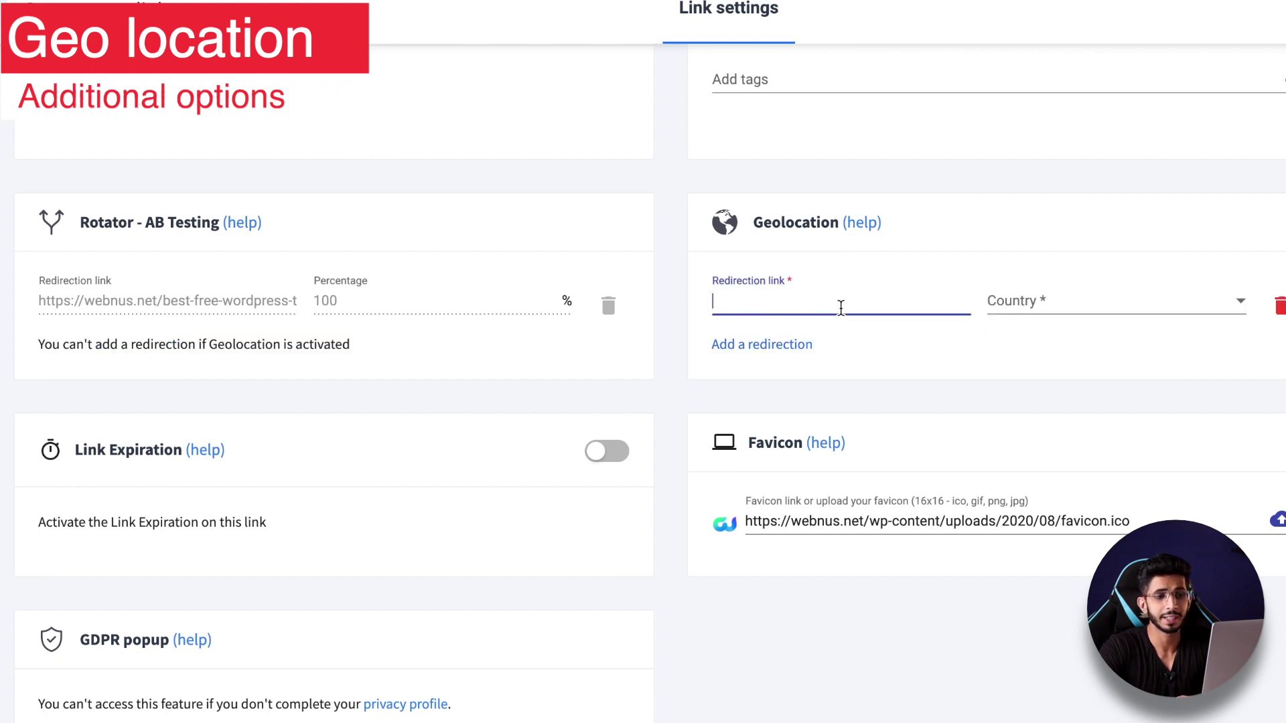
left_click(1038, 297)
left_click(1038, 290)
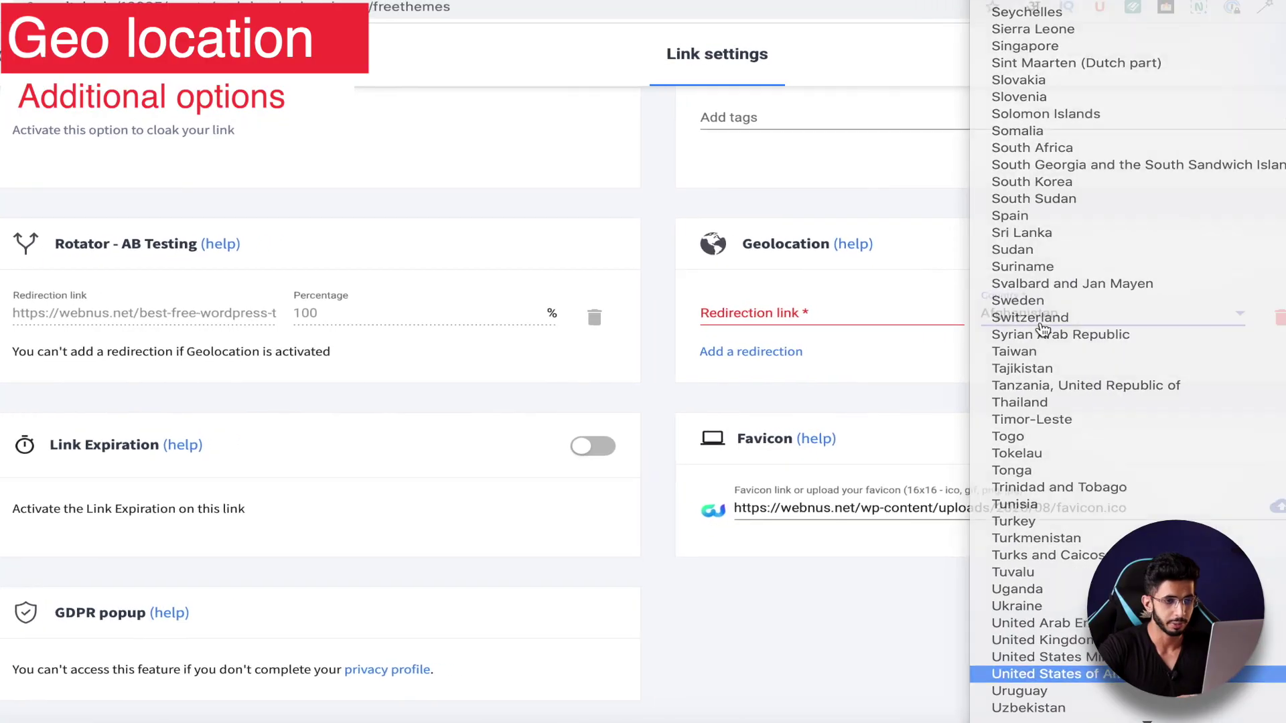
left_click(1067, 657)
left_click(482, 261)
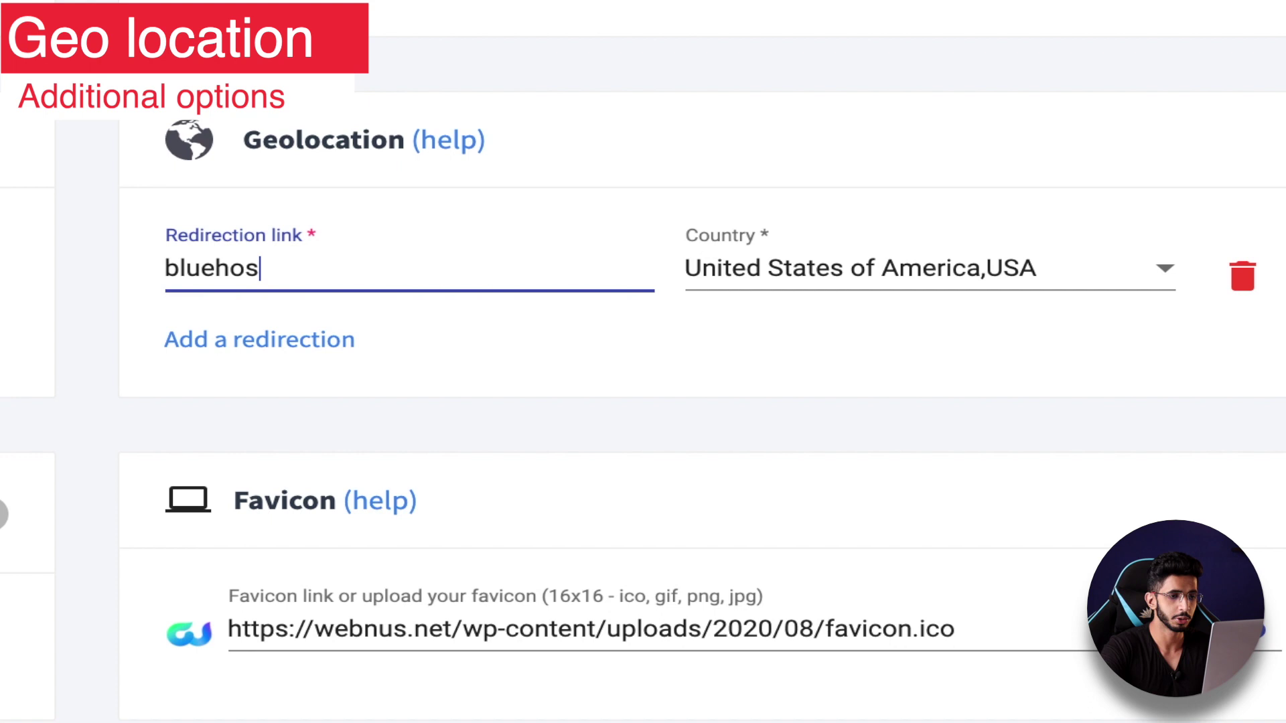
Add a second geolocation redirection to bluehost.in for India
left_click(259, 345)
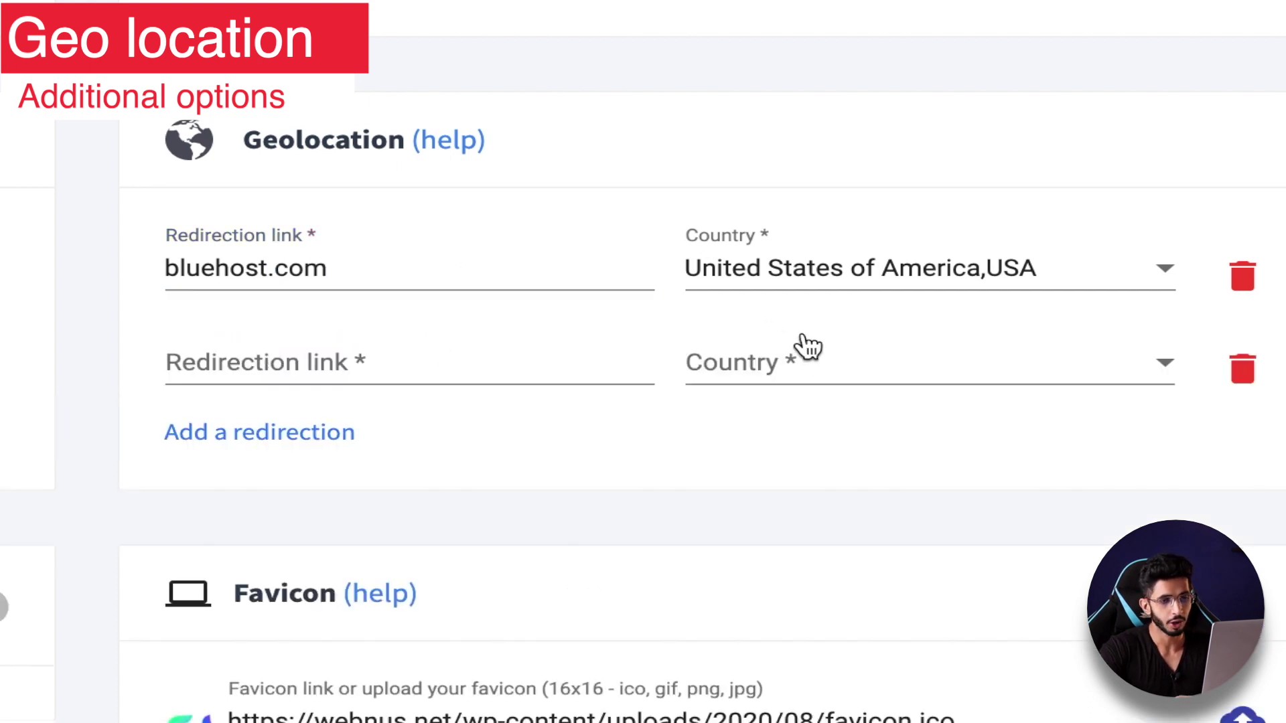
left_click(841, 361)
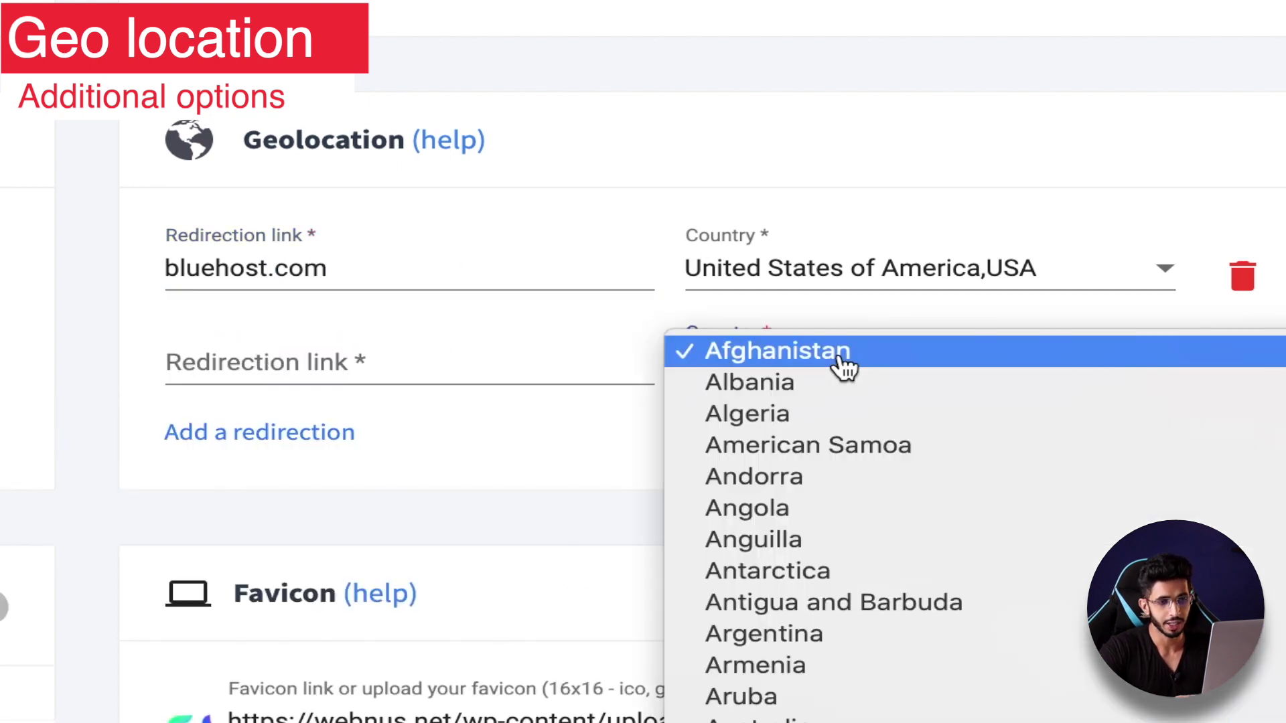
scroll(774, 544, "down", 15)
left_click(770, 541)
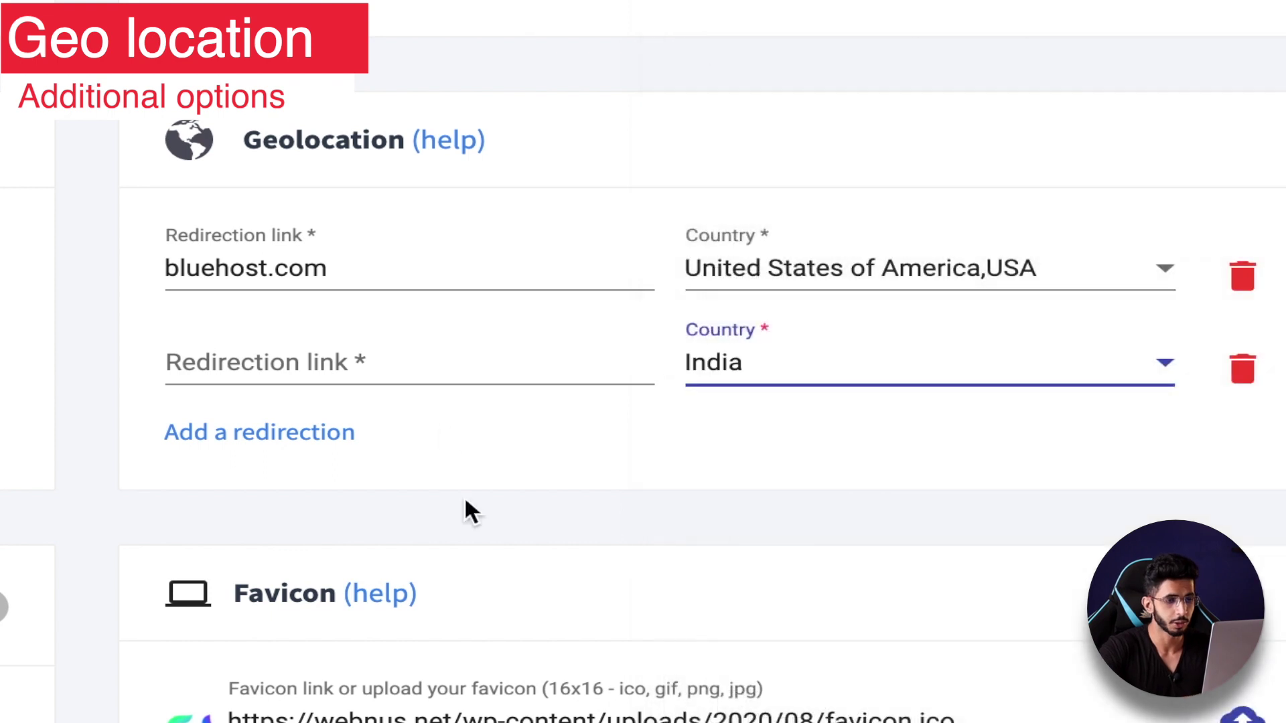
left_click(436, 355)
type("bluehost.")
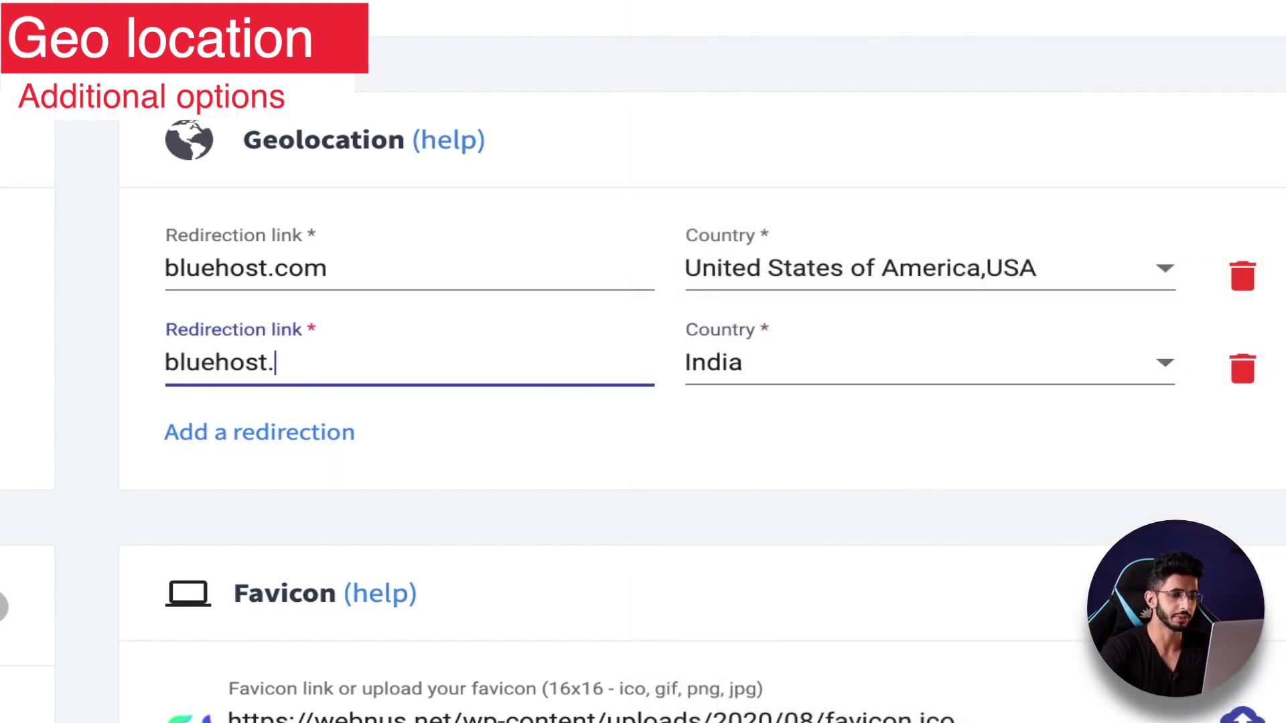
type("in")
Delete both geolocation redirections, the ones for the United States and India
scroll(987, 254, "up", 10)
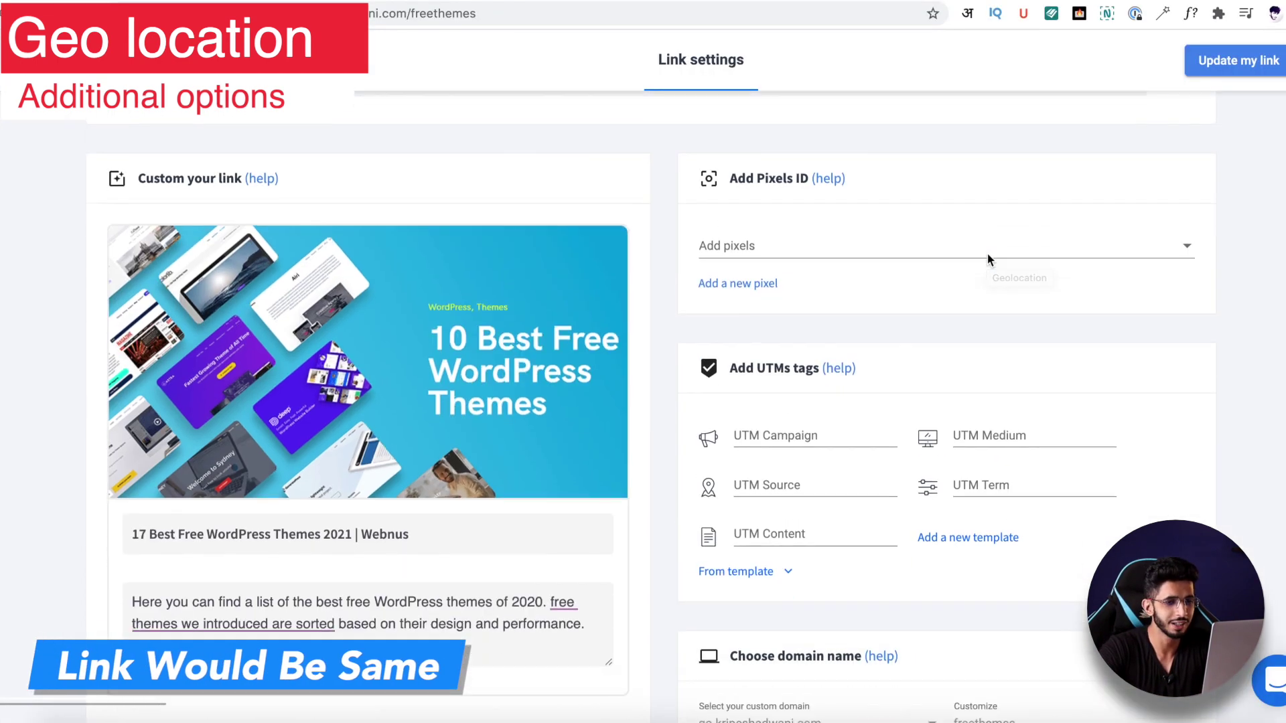
scroll(987, 254, "down", 4)
scroll(881, 476, "down", 15)
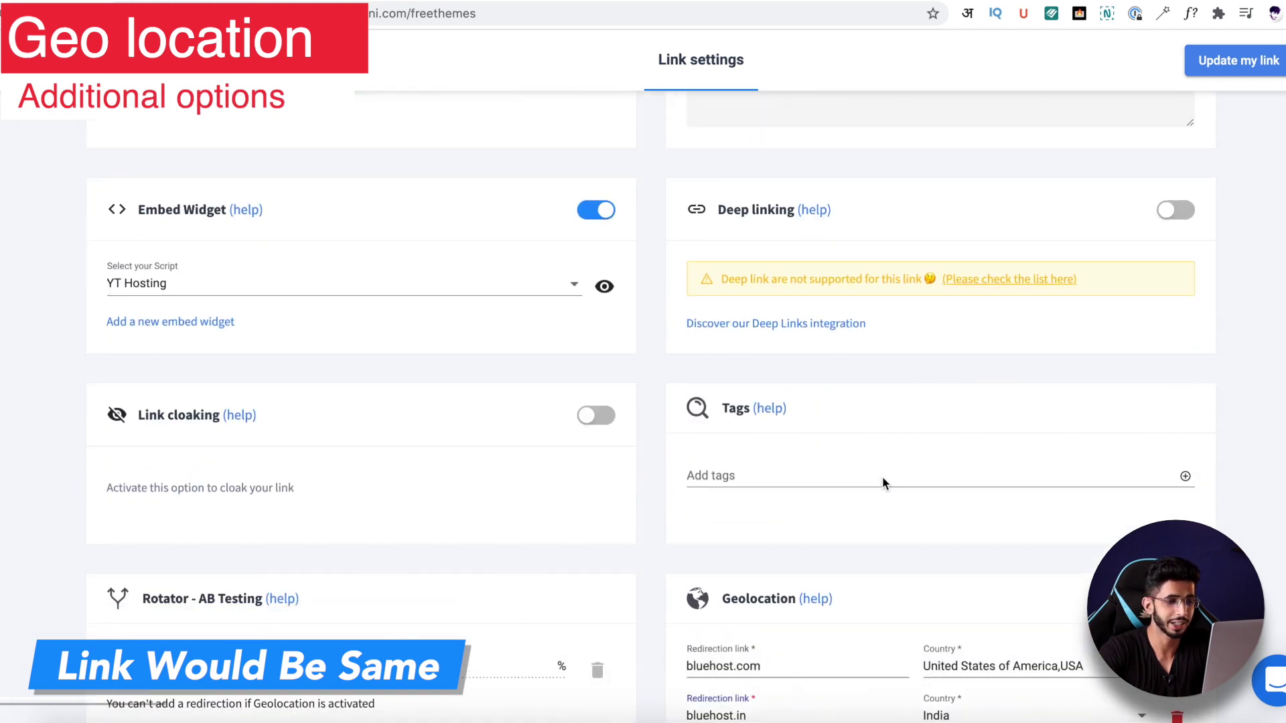
scroll(944, 214, "up", 1)
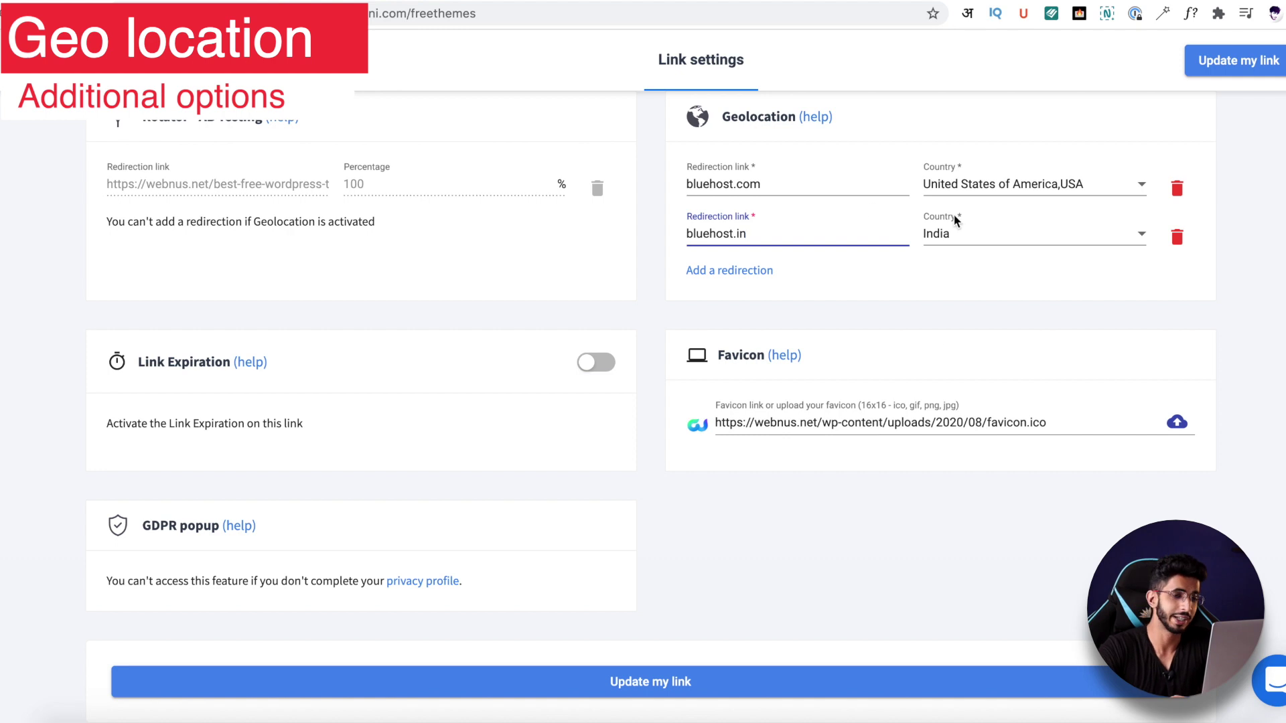
left_click(1177, 238)
left_click(1175, 206)
Turn on link expiration to view its settings, switch it off again and look at the GDPR popup section
scroll(971, 331, "up", 10)
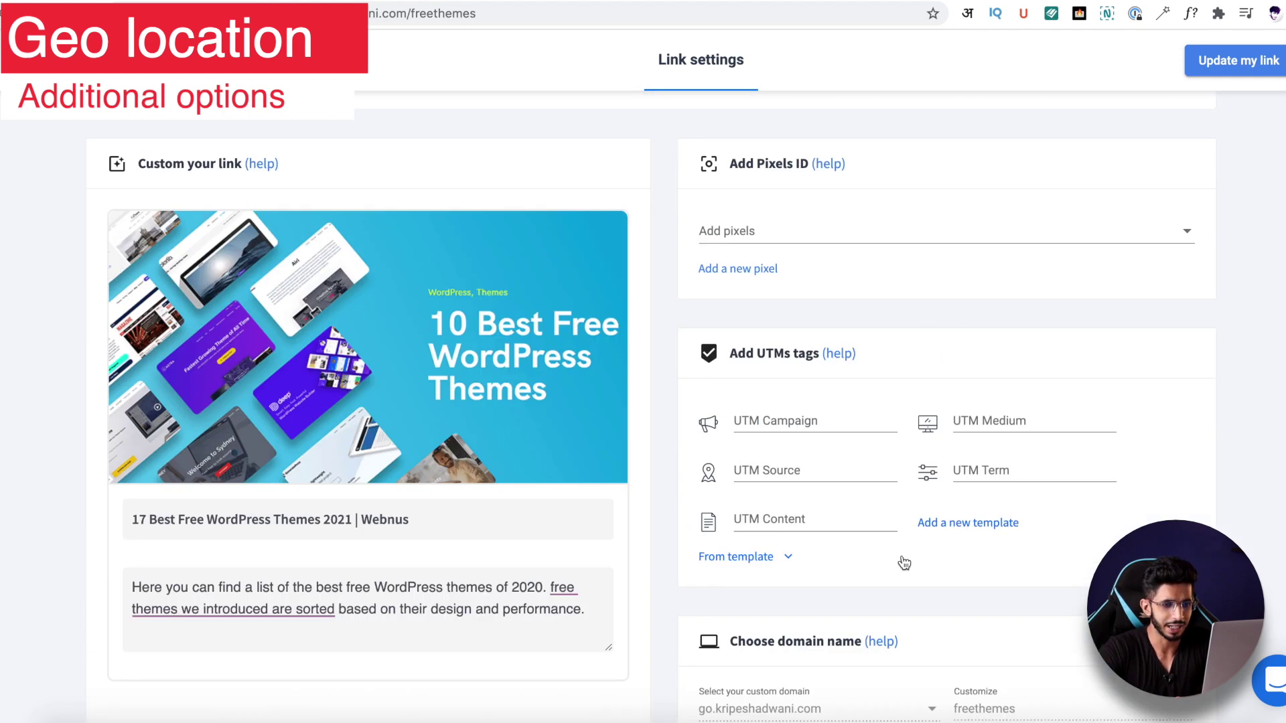
scroll(904, 562, "down", 10)
scroll(648, 314, "down", 4)
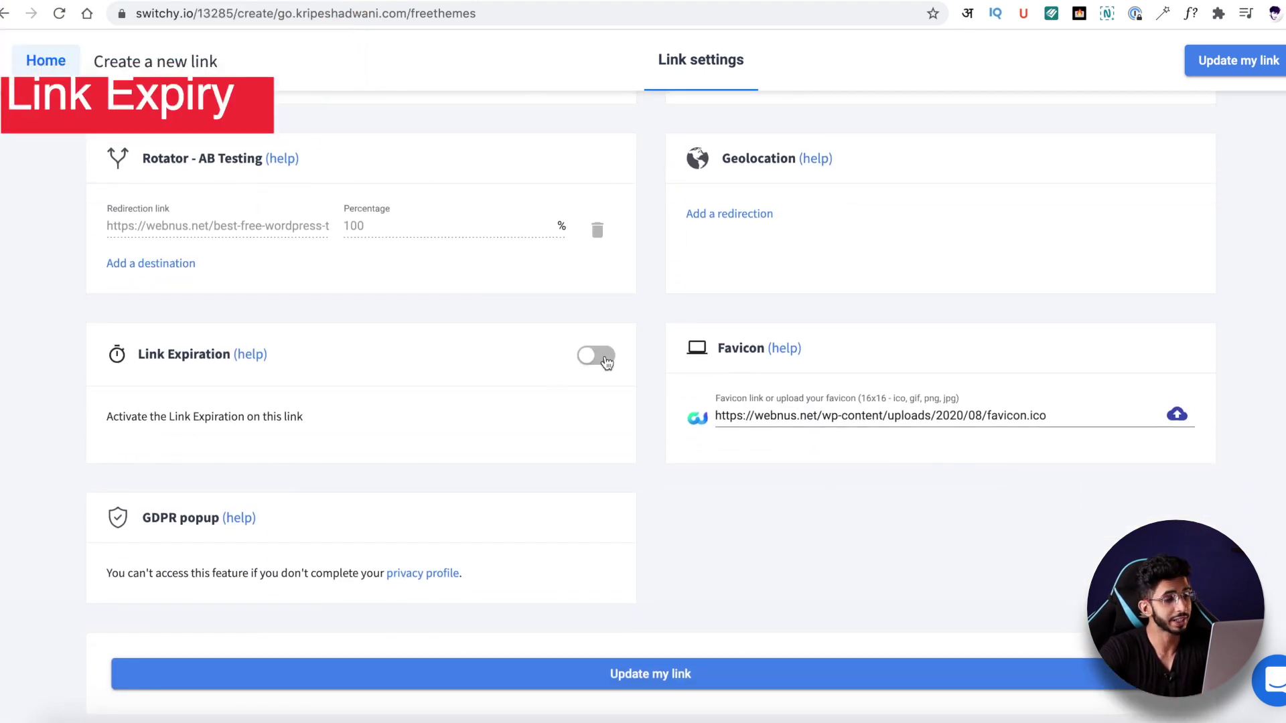
left_click(604, 358)
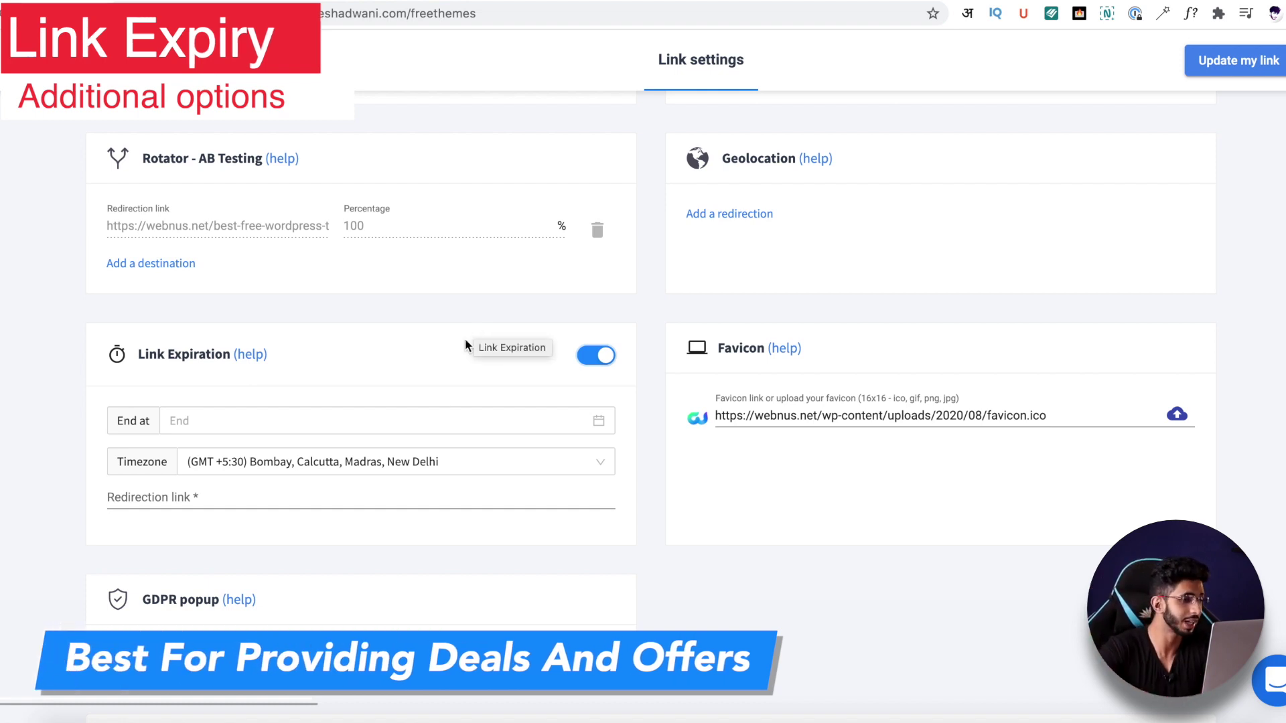
left_click_drag(138, 354, 203, 361)
left_click(596, 355)
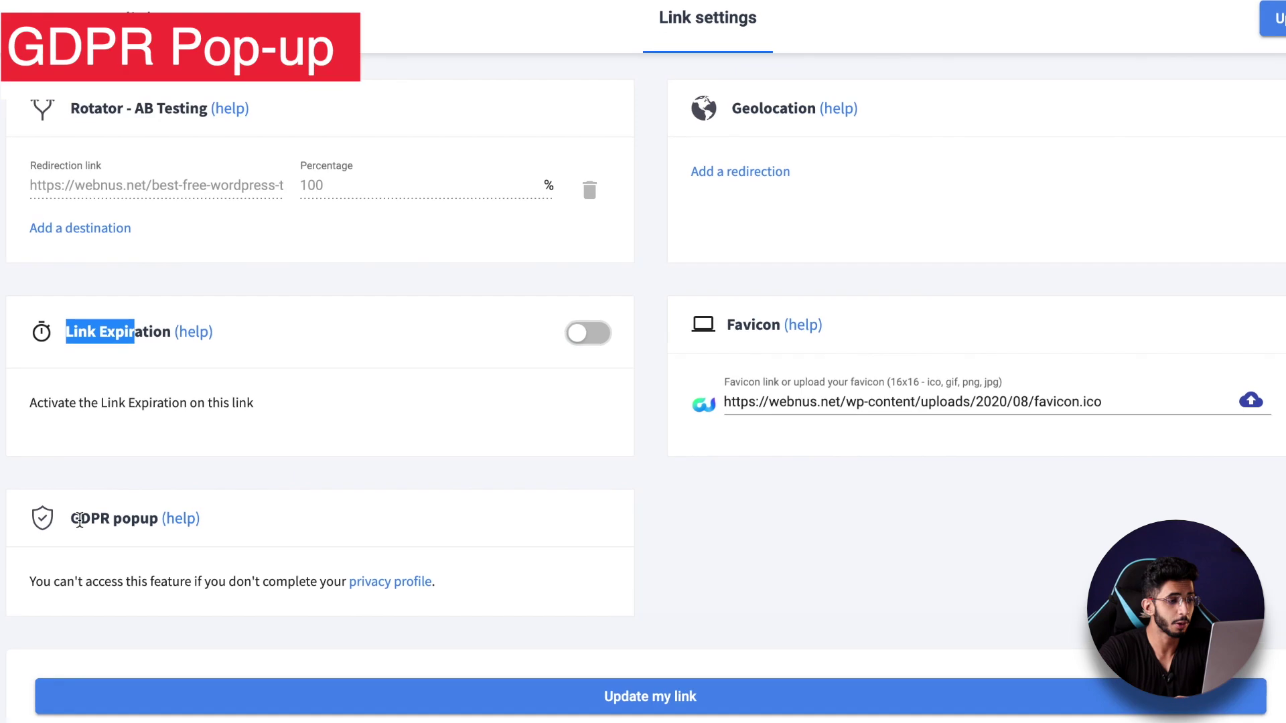
left_click_drag(79, 520, 112, 522)
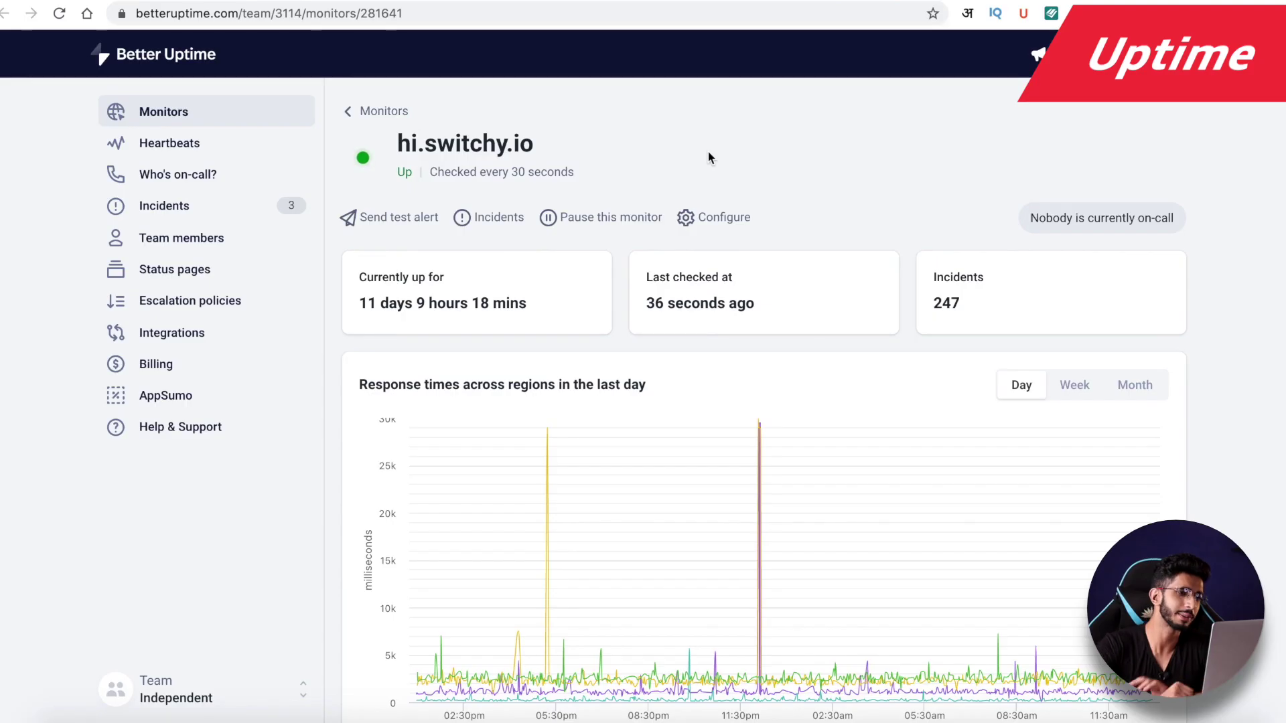
Examine the hi.switchy.io monitor in Better Uptime, comparing its all-time and last 30 days availability
scroll(709, 158, "down", 1)
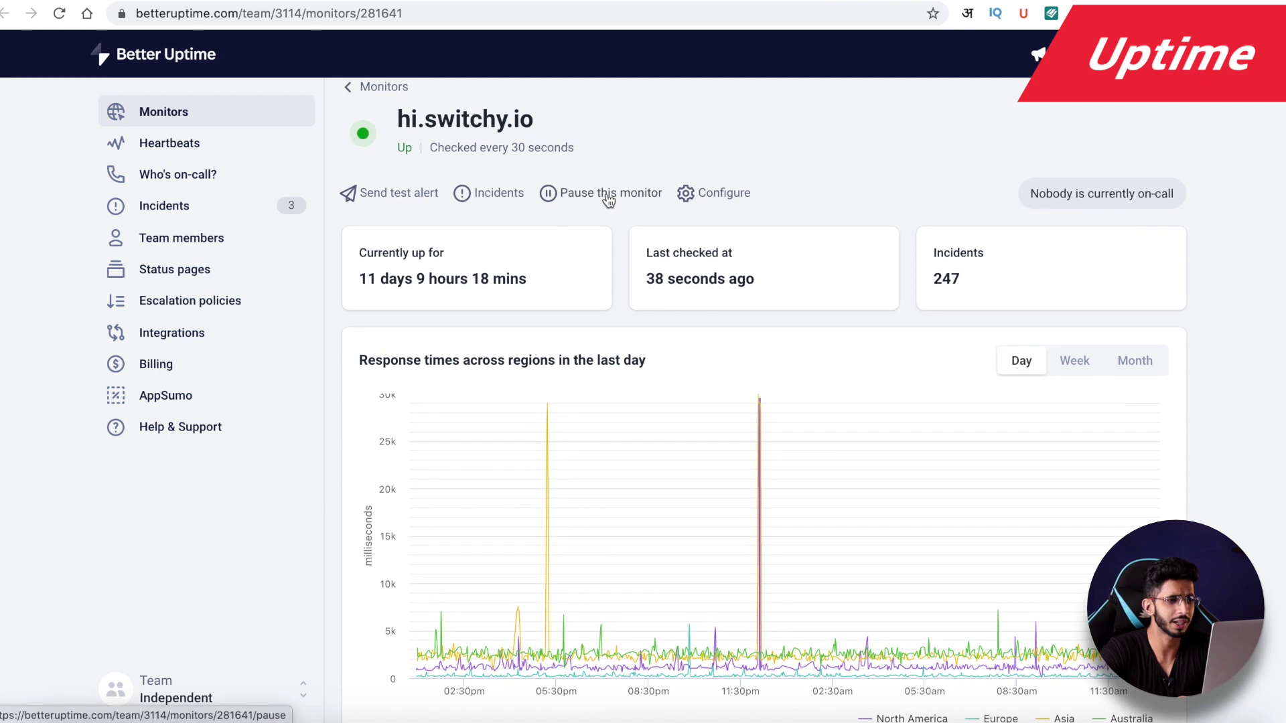
left_click_drag(481, 109, 541, 102)
scroll(542, 105, "down", 8)
scroll(543, 109, "up", 1)
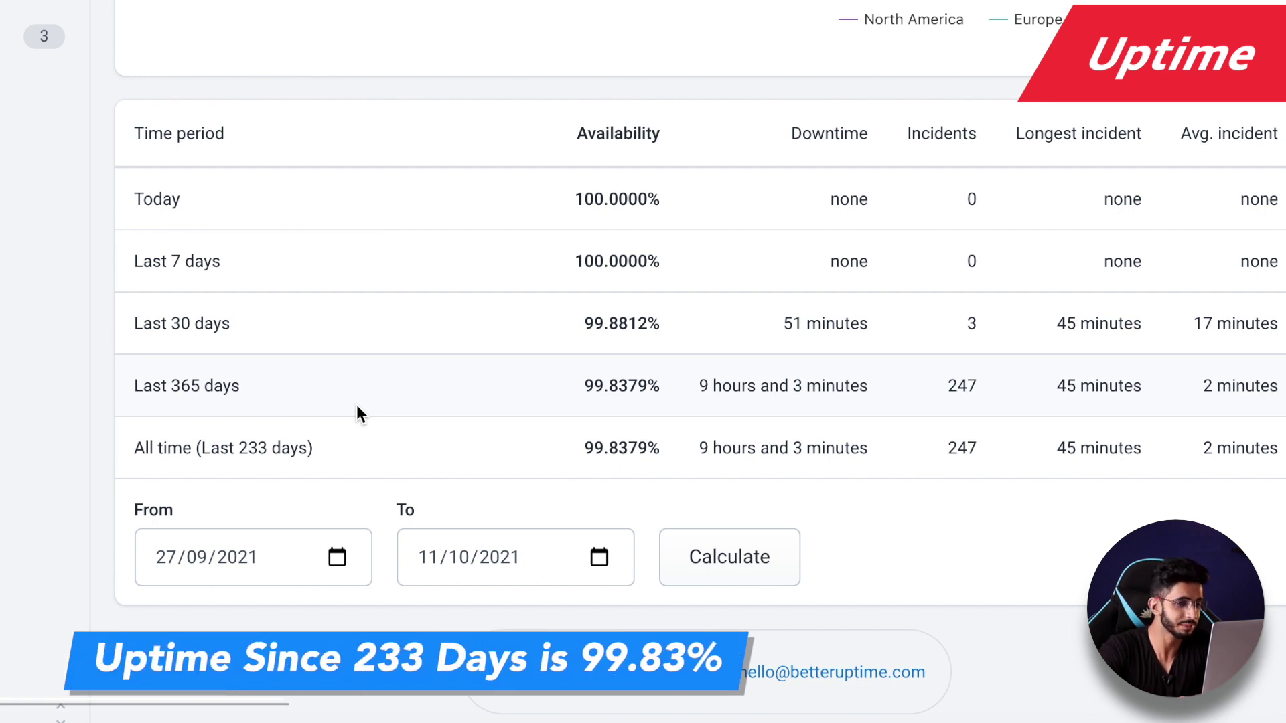
scroll(469, 439, "up", 1)
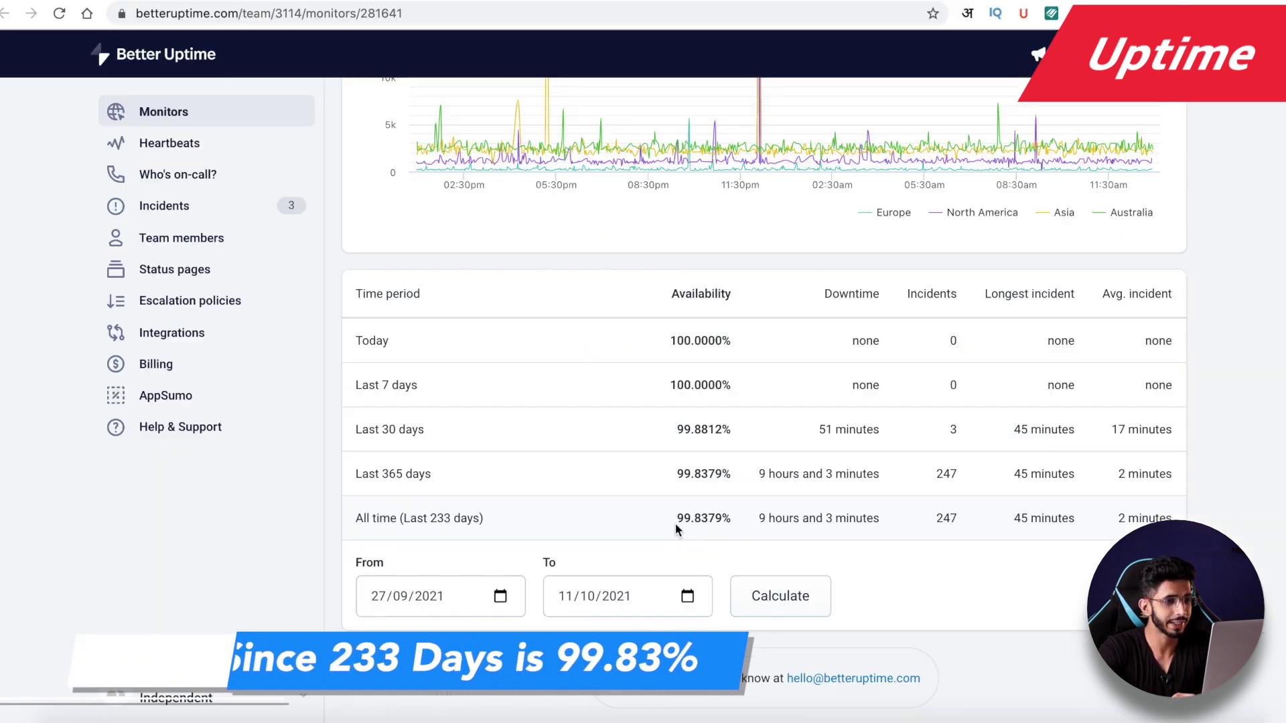
scroll(580, 483, "up", 10)
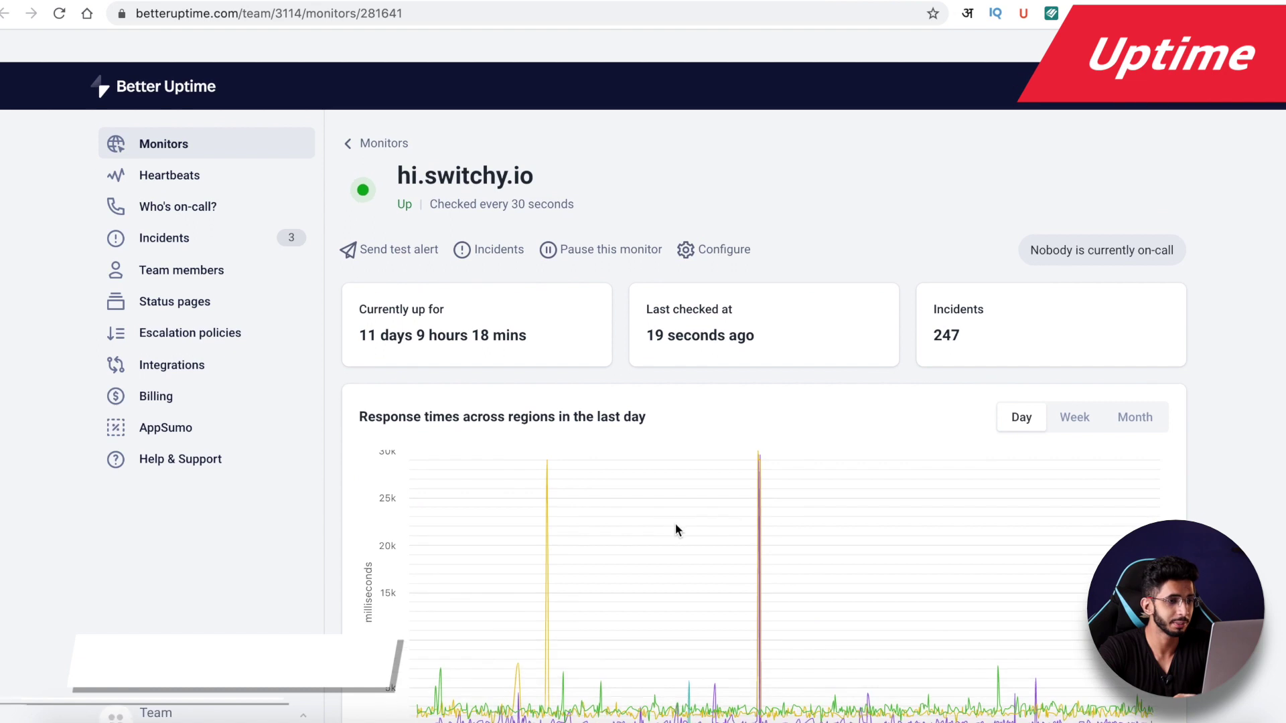
scroll(580, 138, "down", 10)
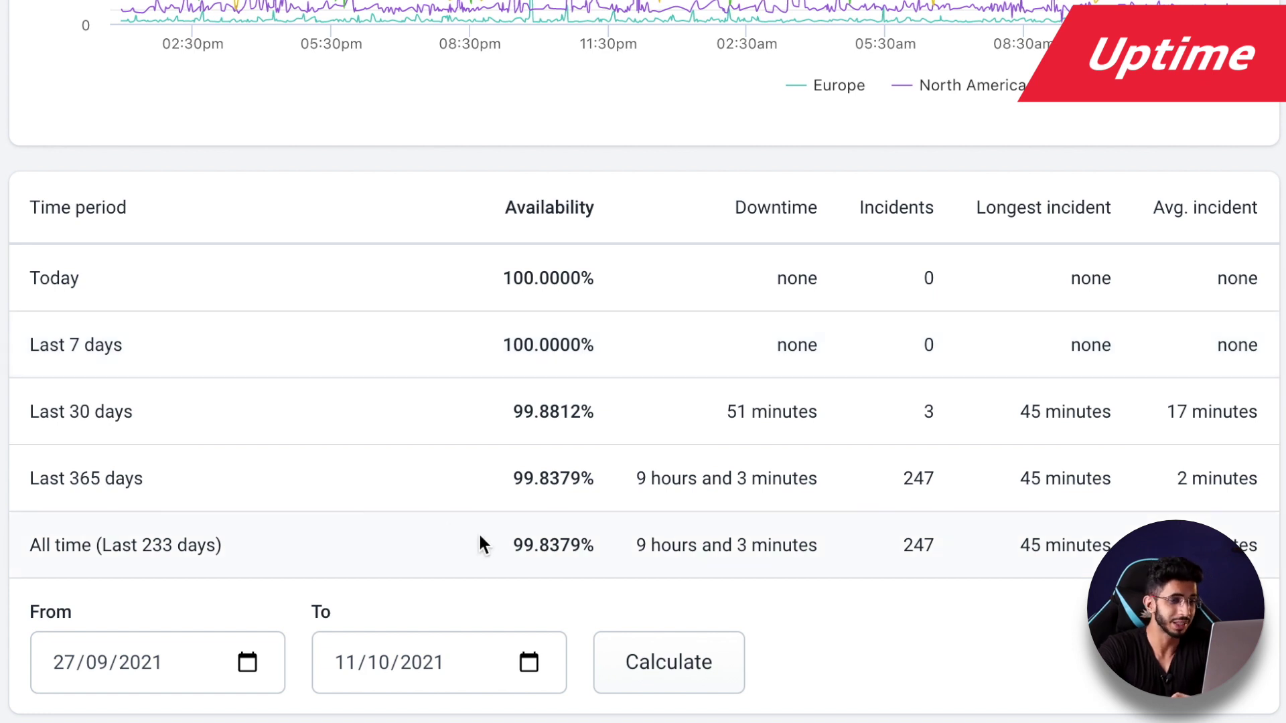
left_click_drag(511, 545, 559, 535)
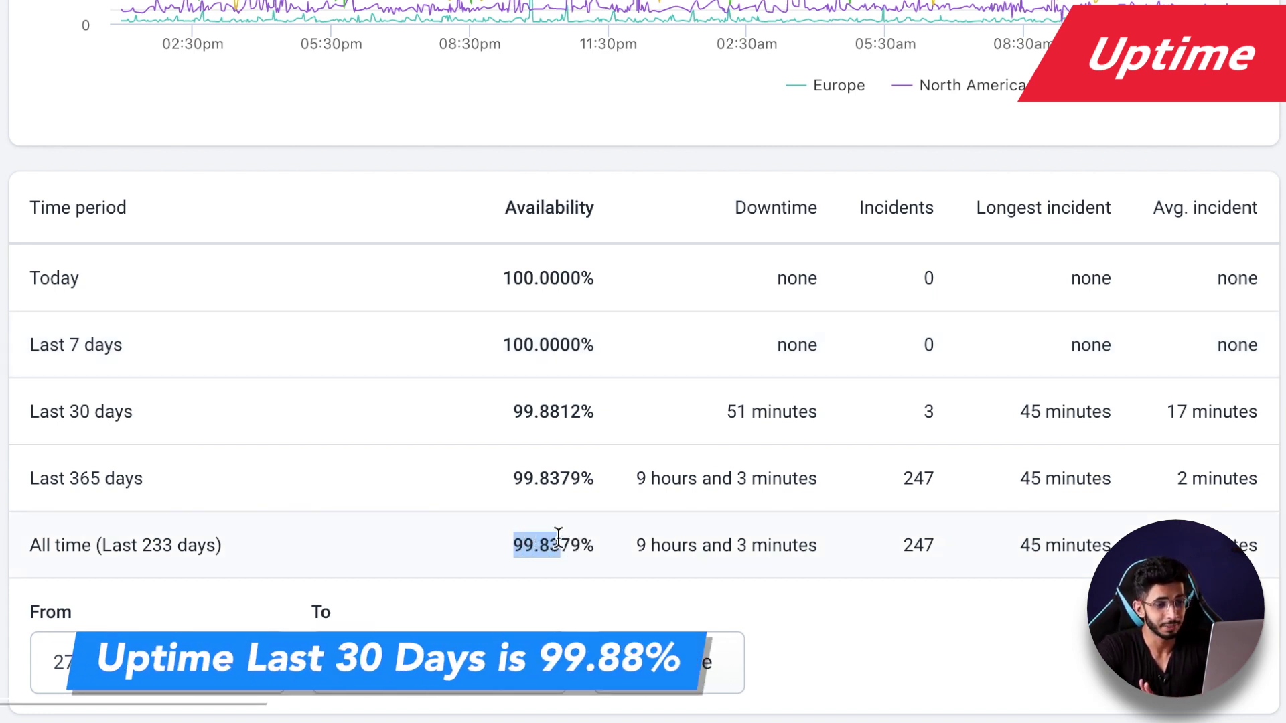
left_click_drag(519, 410, 559, 421)
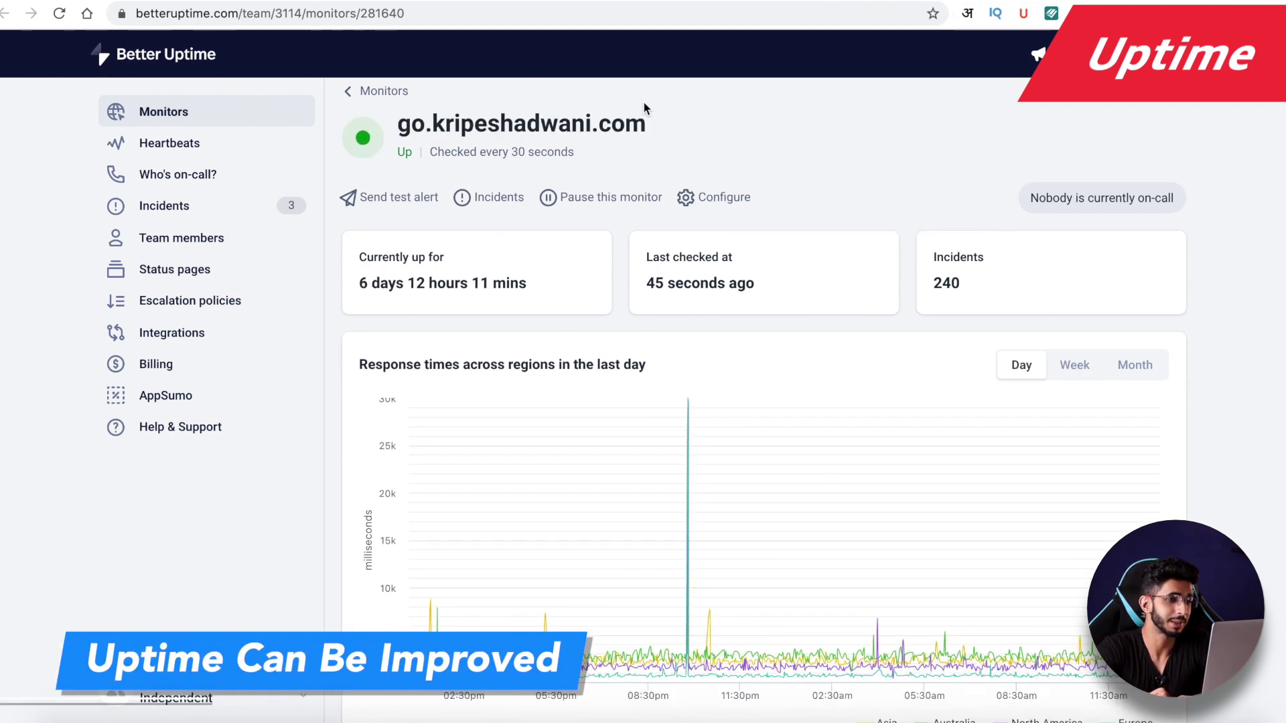
Examine the custom short-link domain's monitor, comparing its availability for all time, the last 365 days and the last 30 days
left_click_drag(645, 123, 428, 125)
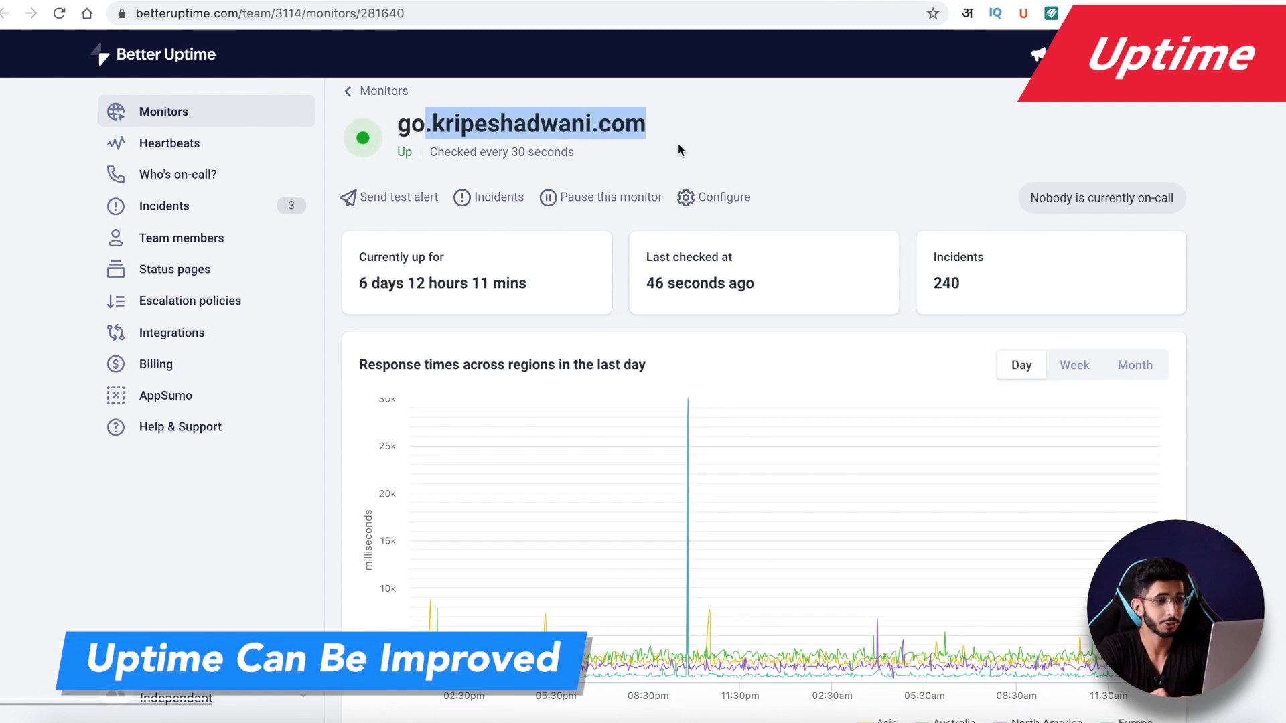
scroll(700, 138, "down", 3)
scroll(701, 137, "up", 4)
left_click_drag(645, 142, 610, 139)
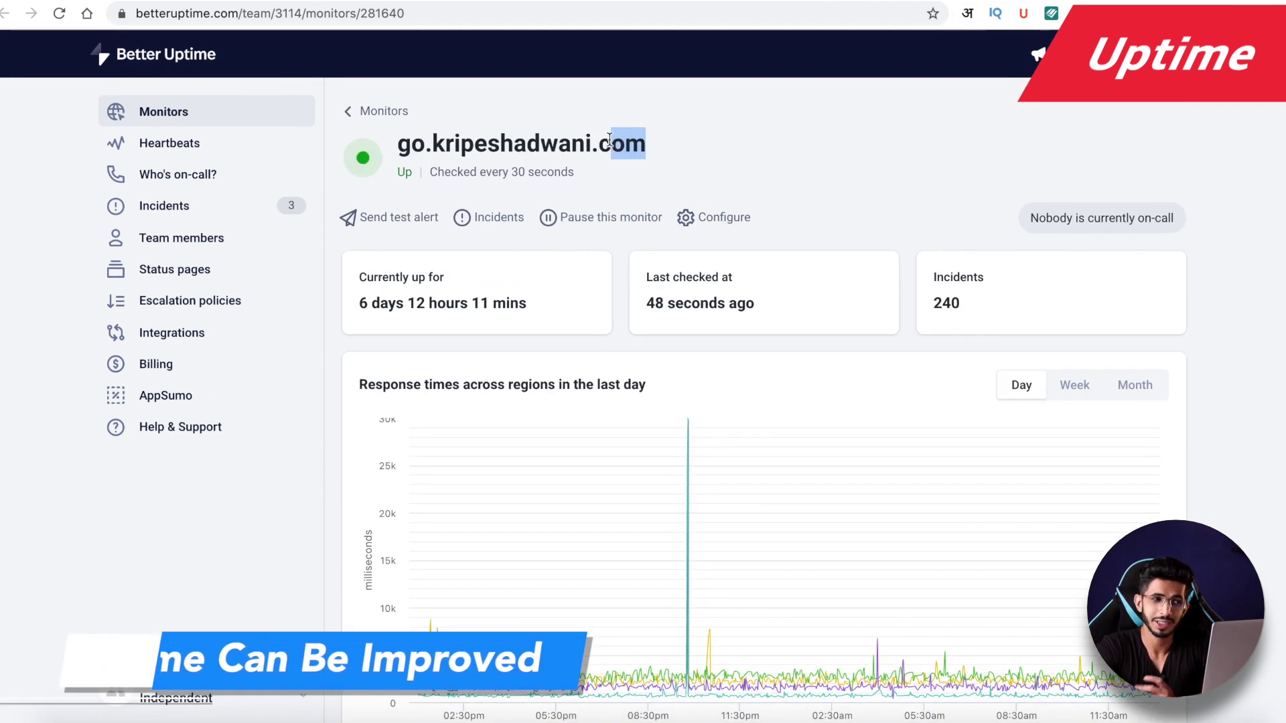
scroll(609, 140, "down", 8)
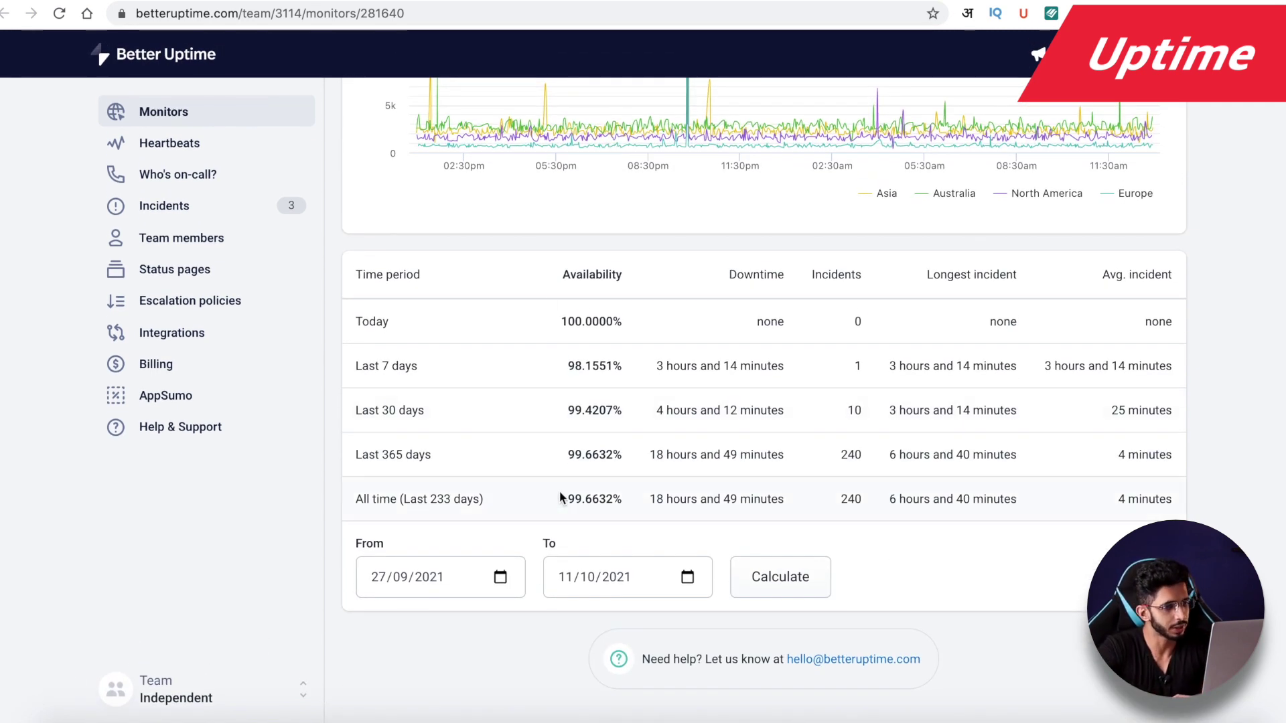
left_click_drag(566, 503, 597, 503)
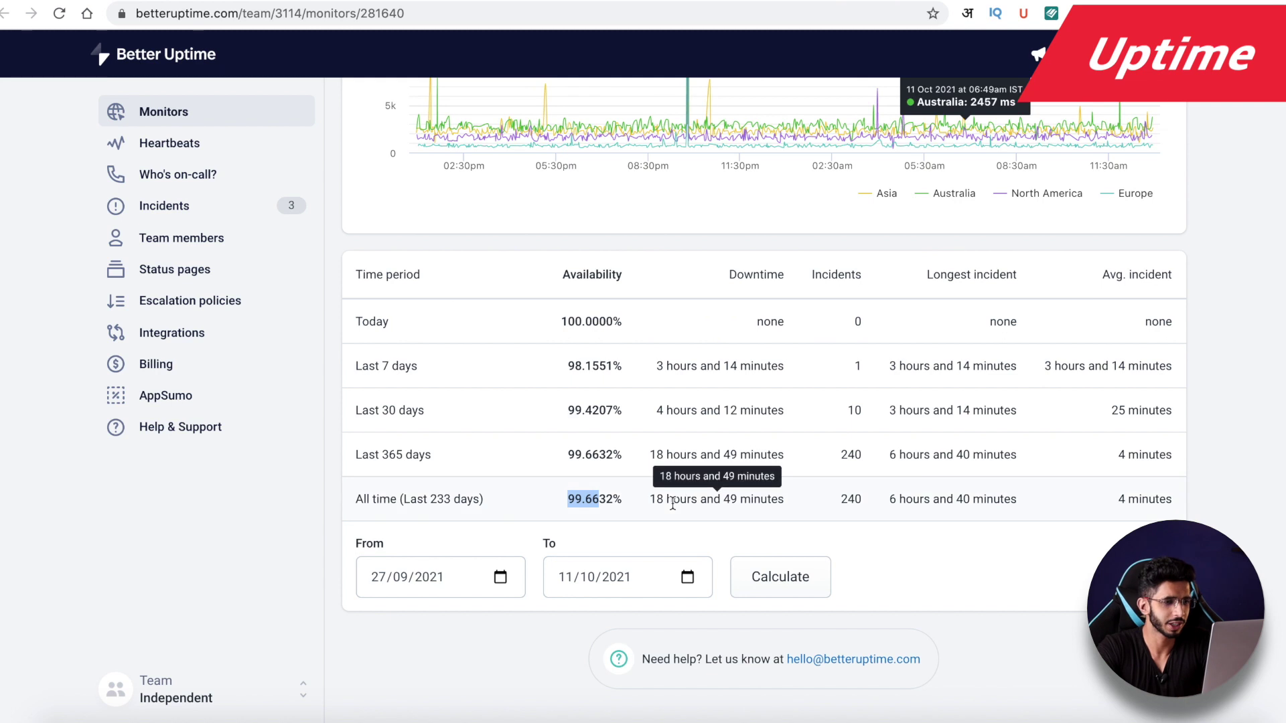
left_click_drag(567, 458, 597, 462)
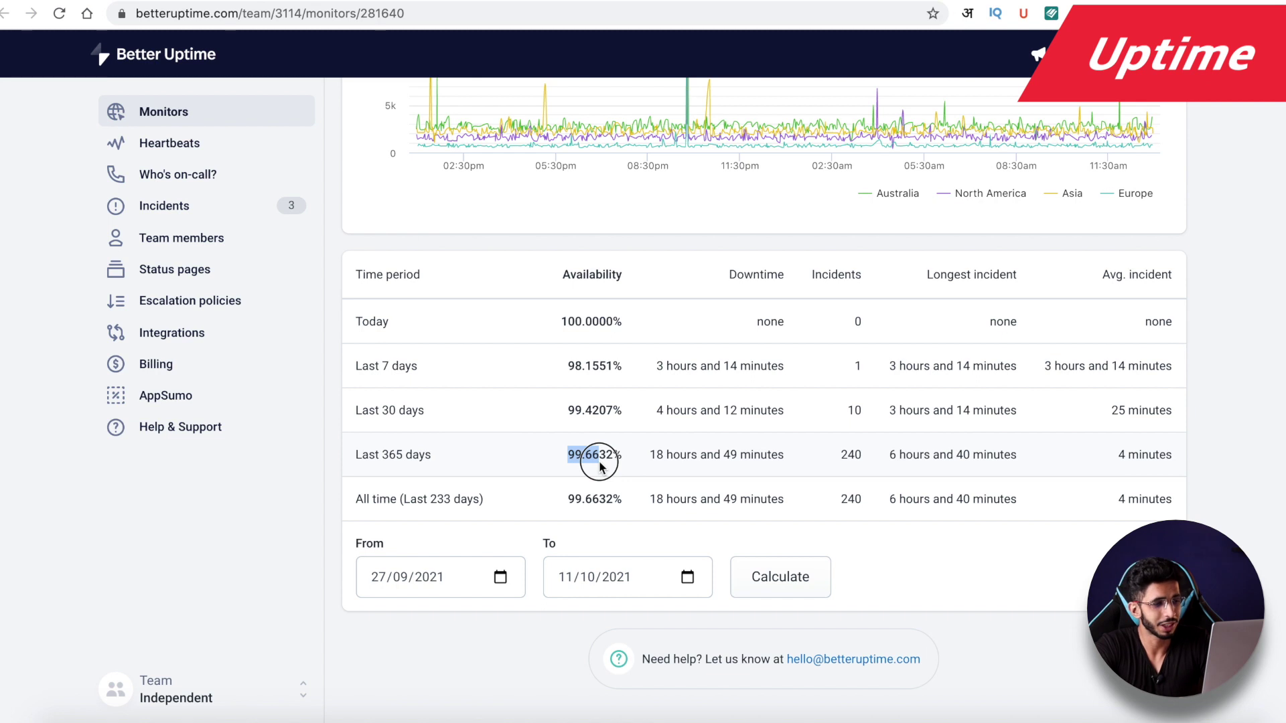
scroll(616, 456, "up", 1)
left_click_drag(591, 447, 607, 447)
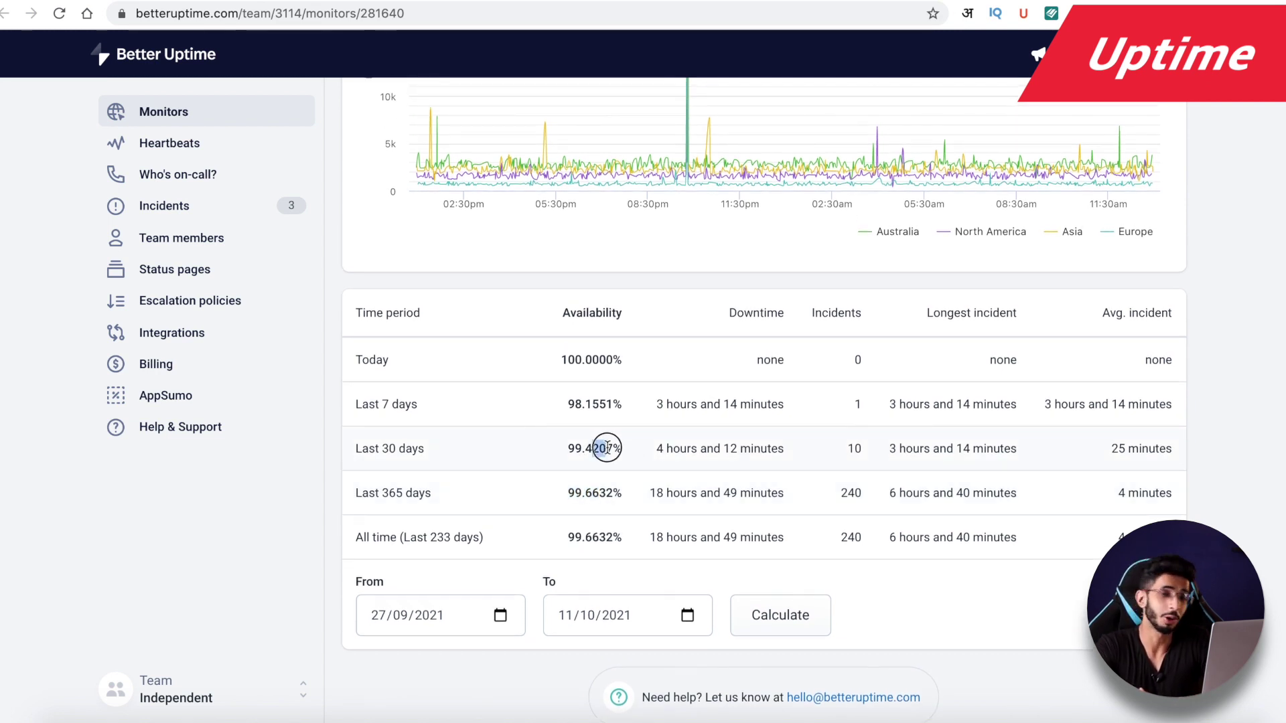